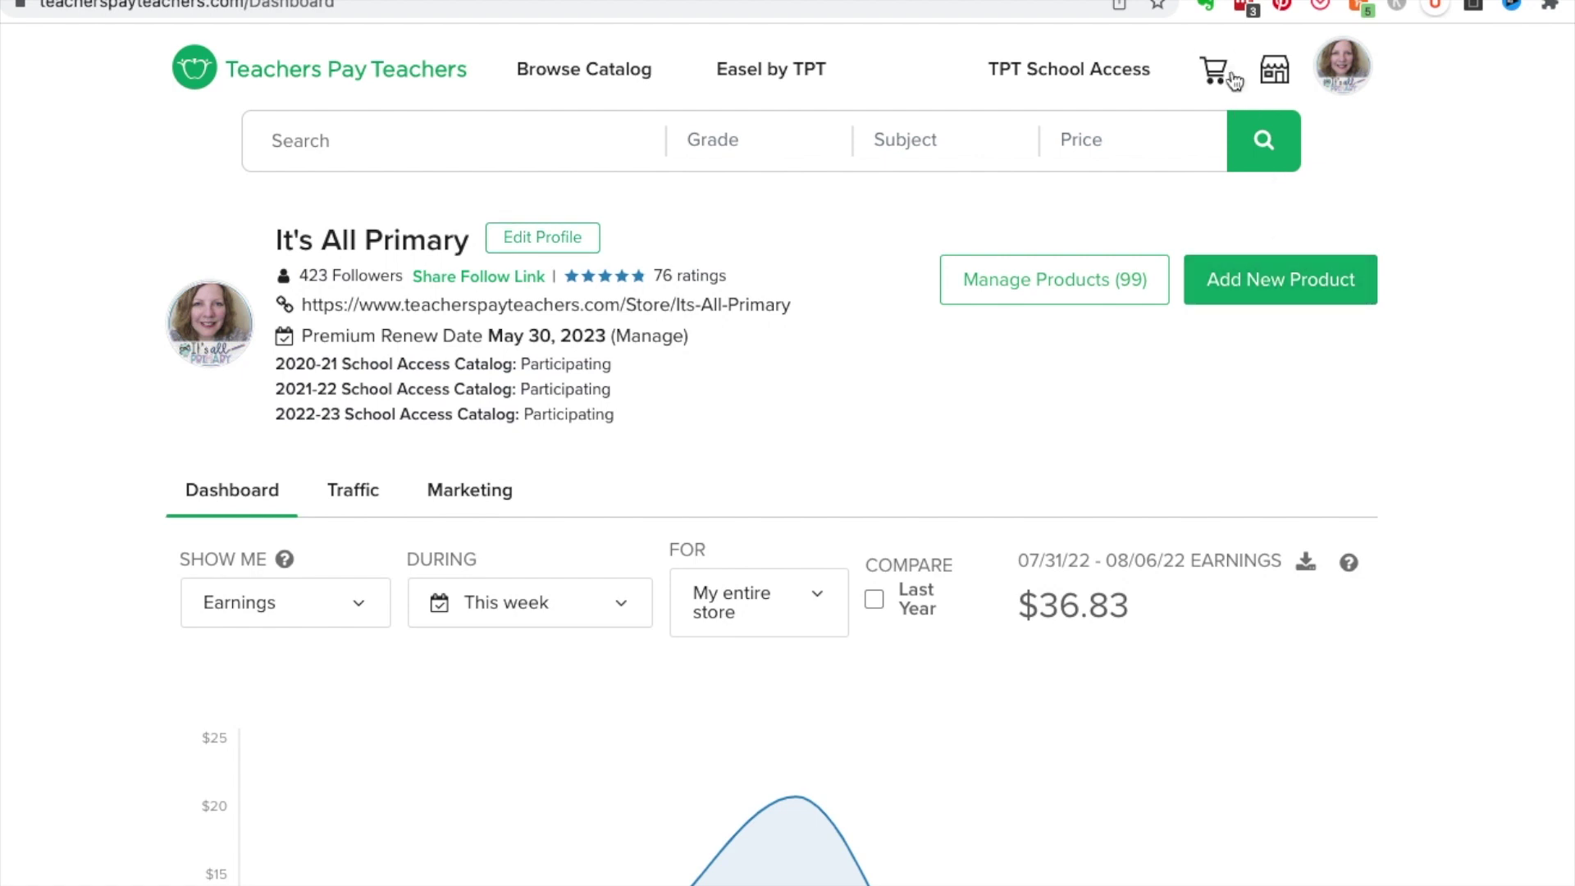
# Start a new product listing of the Digital Download type.
pyautogui.click(1276, 77)
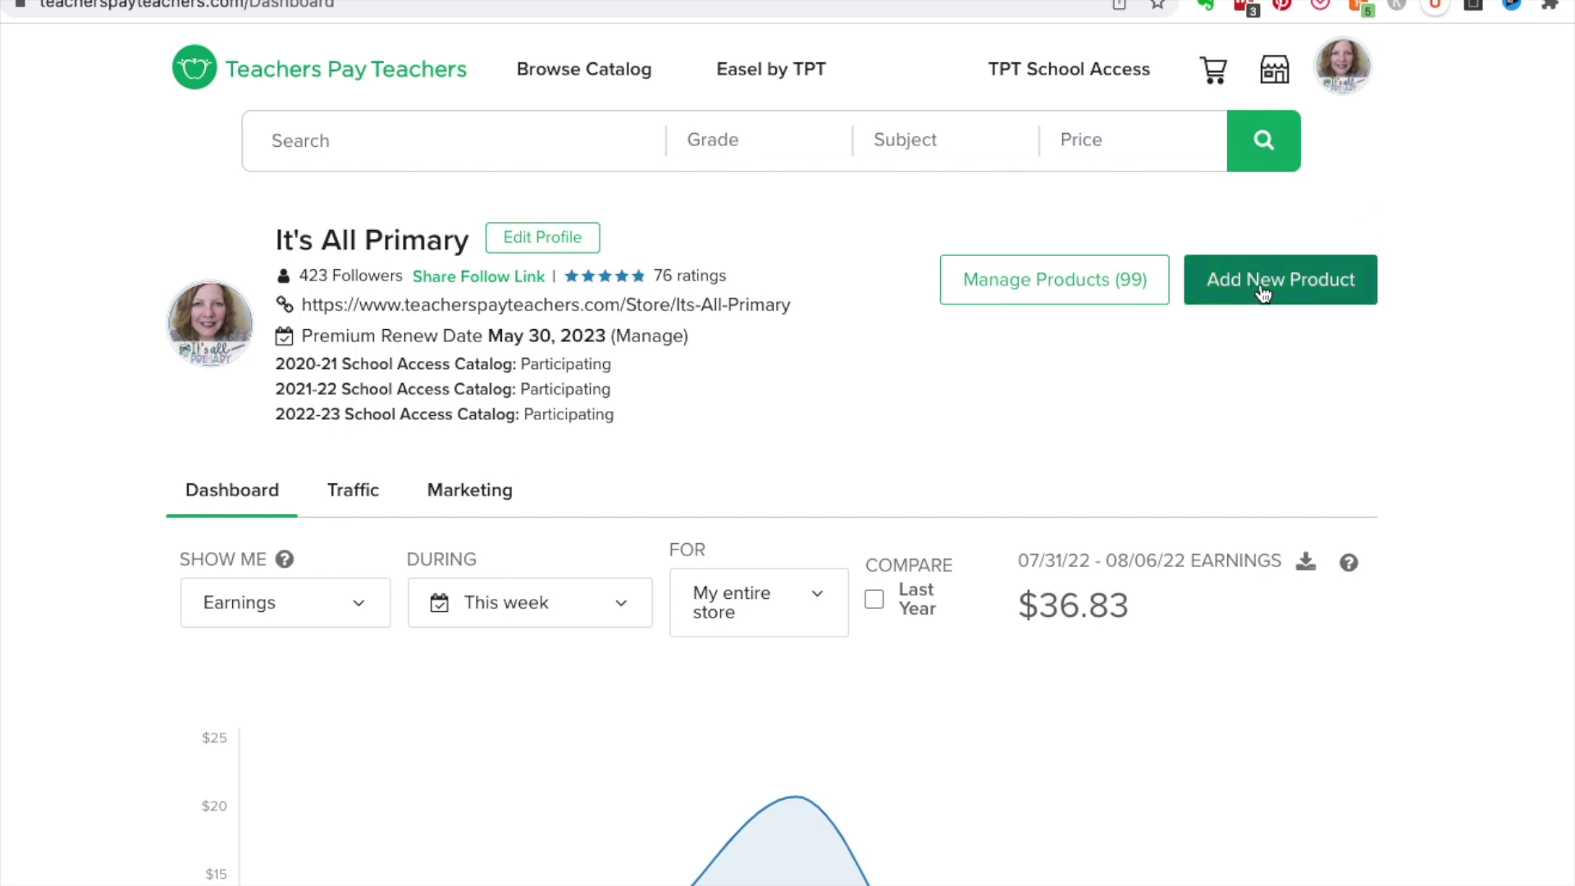
pyautogui.click(1264, 293)
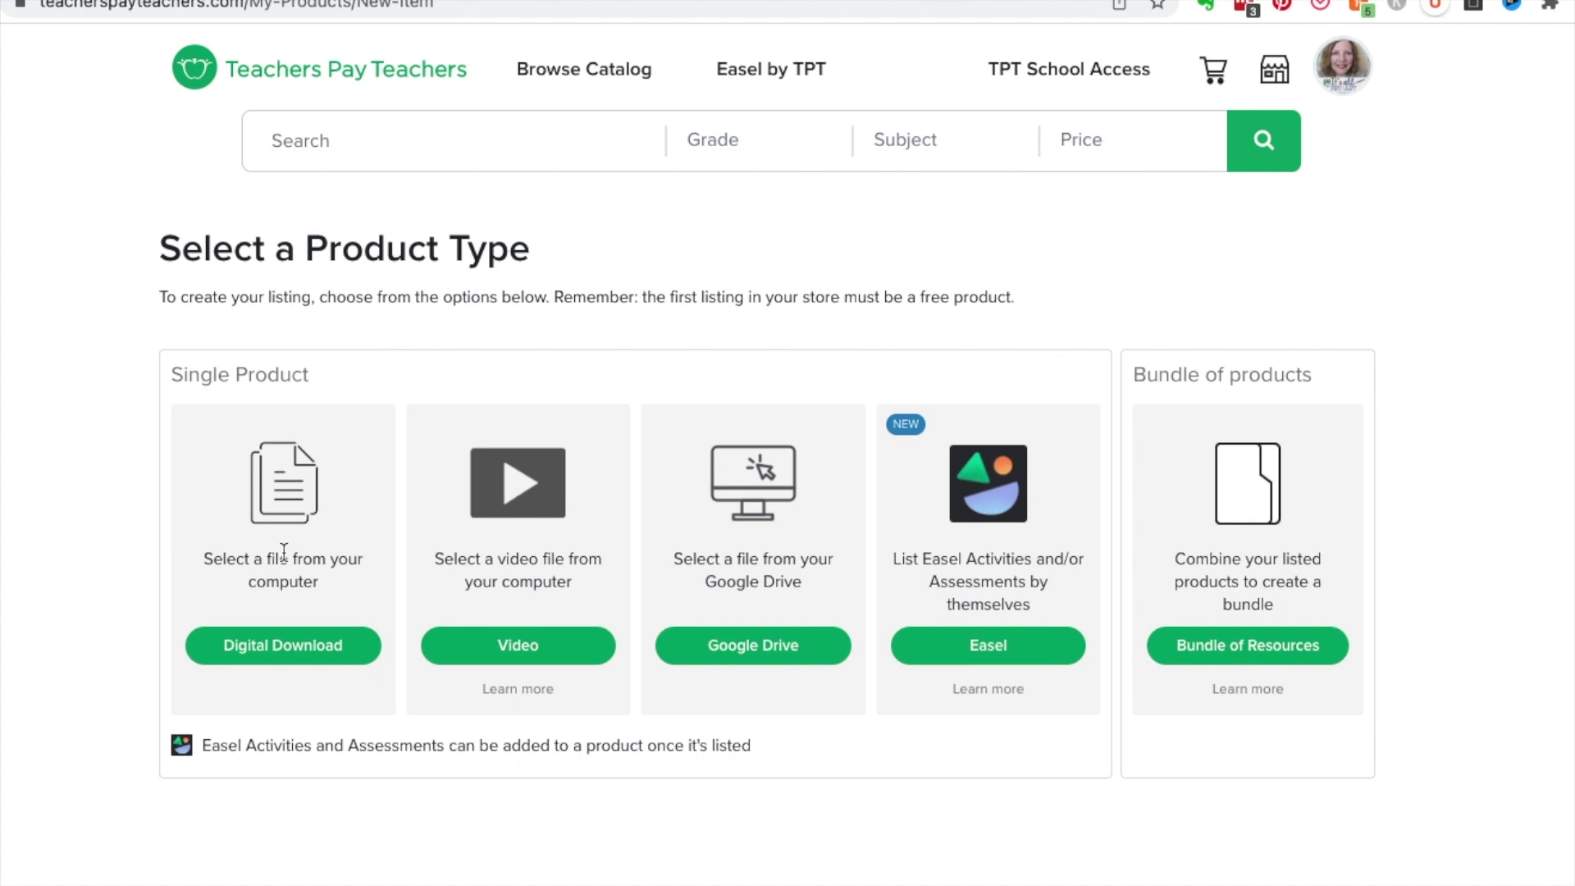
pyautogui.click(283, 644)
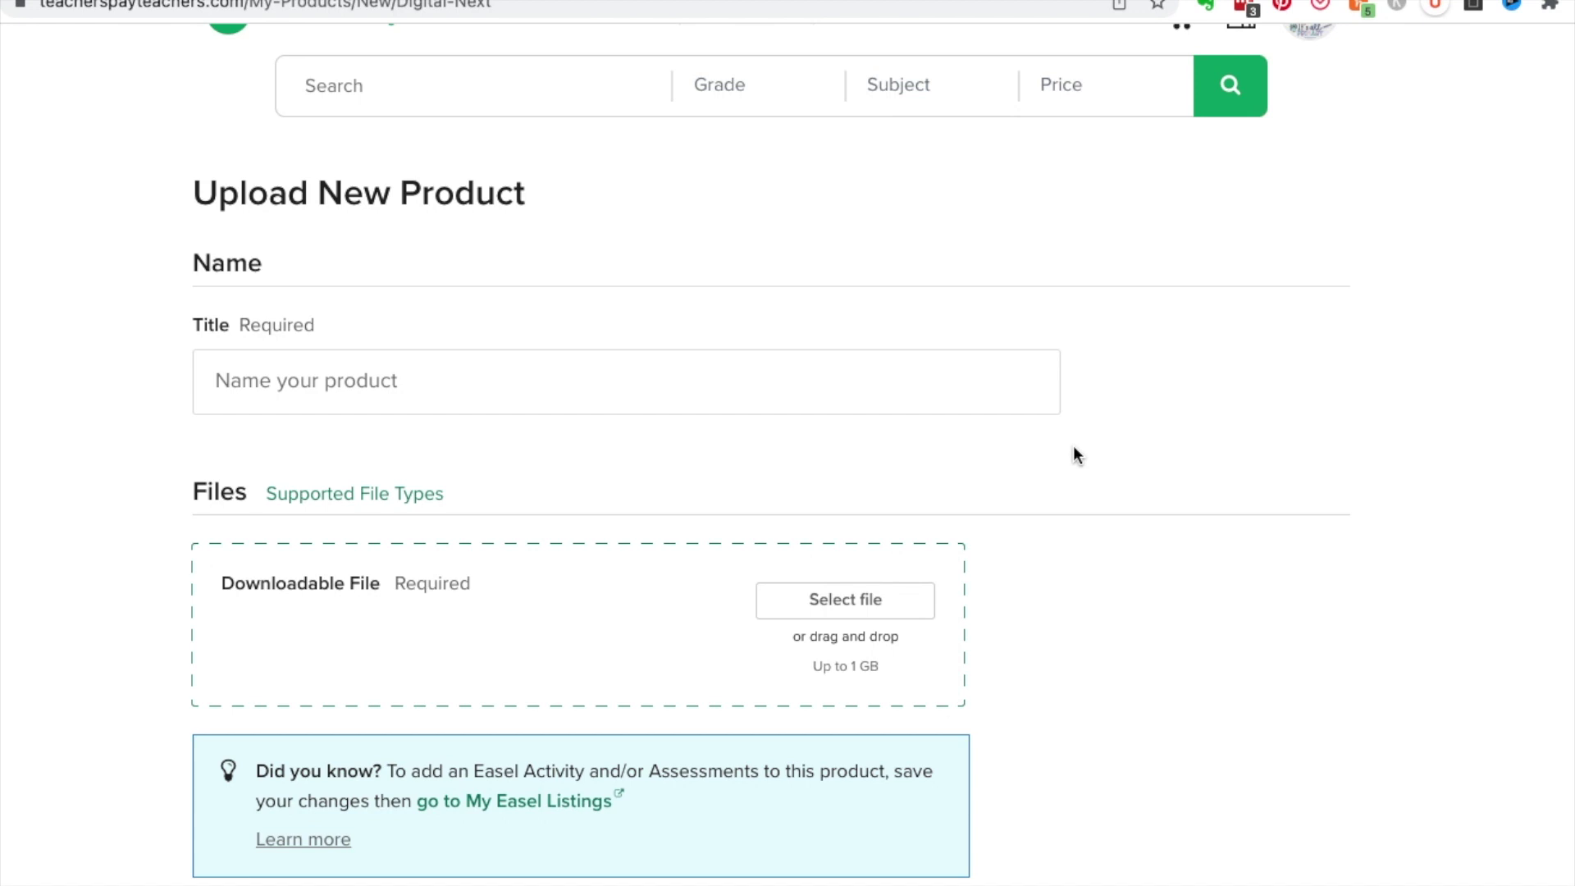
# Title the product "*TEMPLATE - DO NOT PUBLISH - DRAFT FOR WORKSHEETS".
pyautogui.click(402, 379)
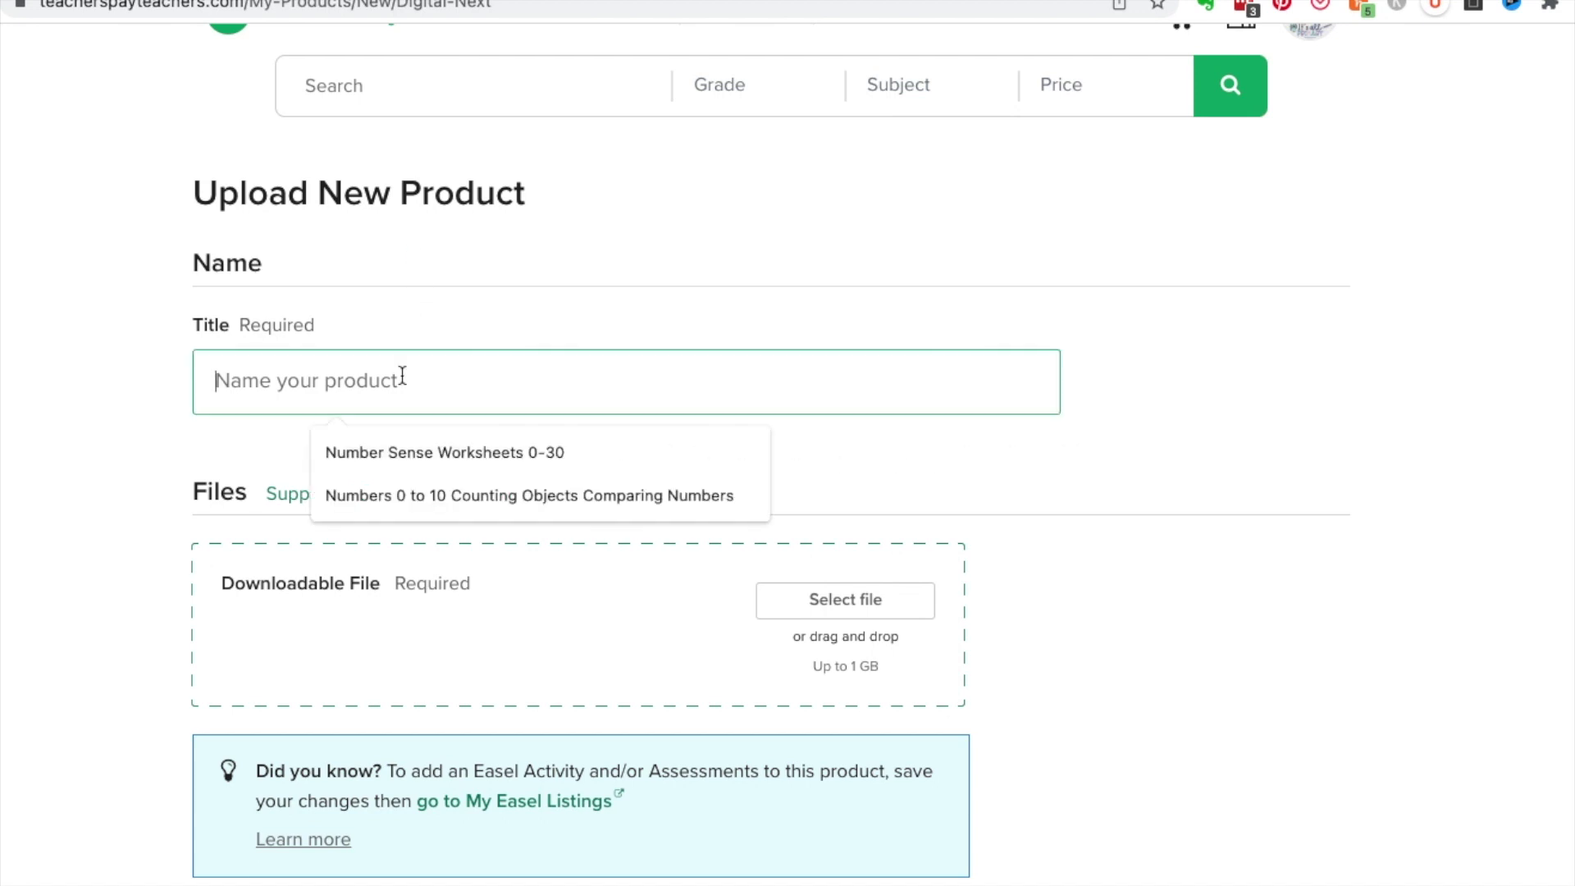
pyautogui.write('TEMPLATE')
pyautogui.press('super+Left')
pyautogui.write('*')
pyautogui.press('super+Right')
pyautogui.write('- DO NOT PUBLISH')
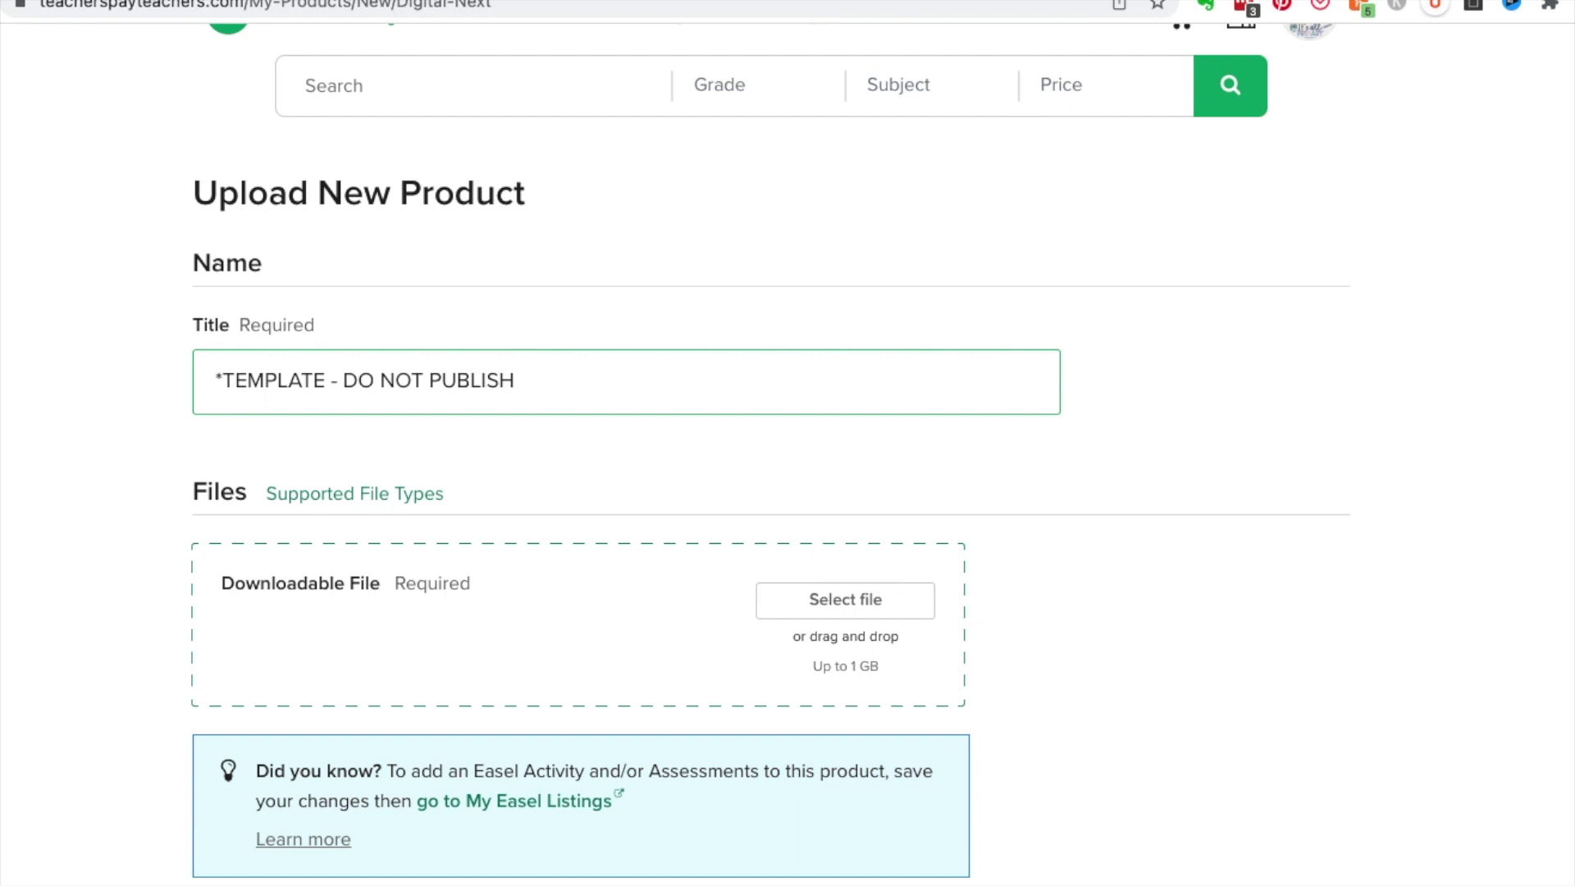
pyautogui.write(' - DRAFT FOR WORKSHEETS')
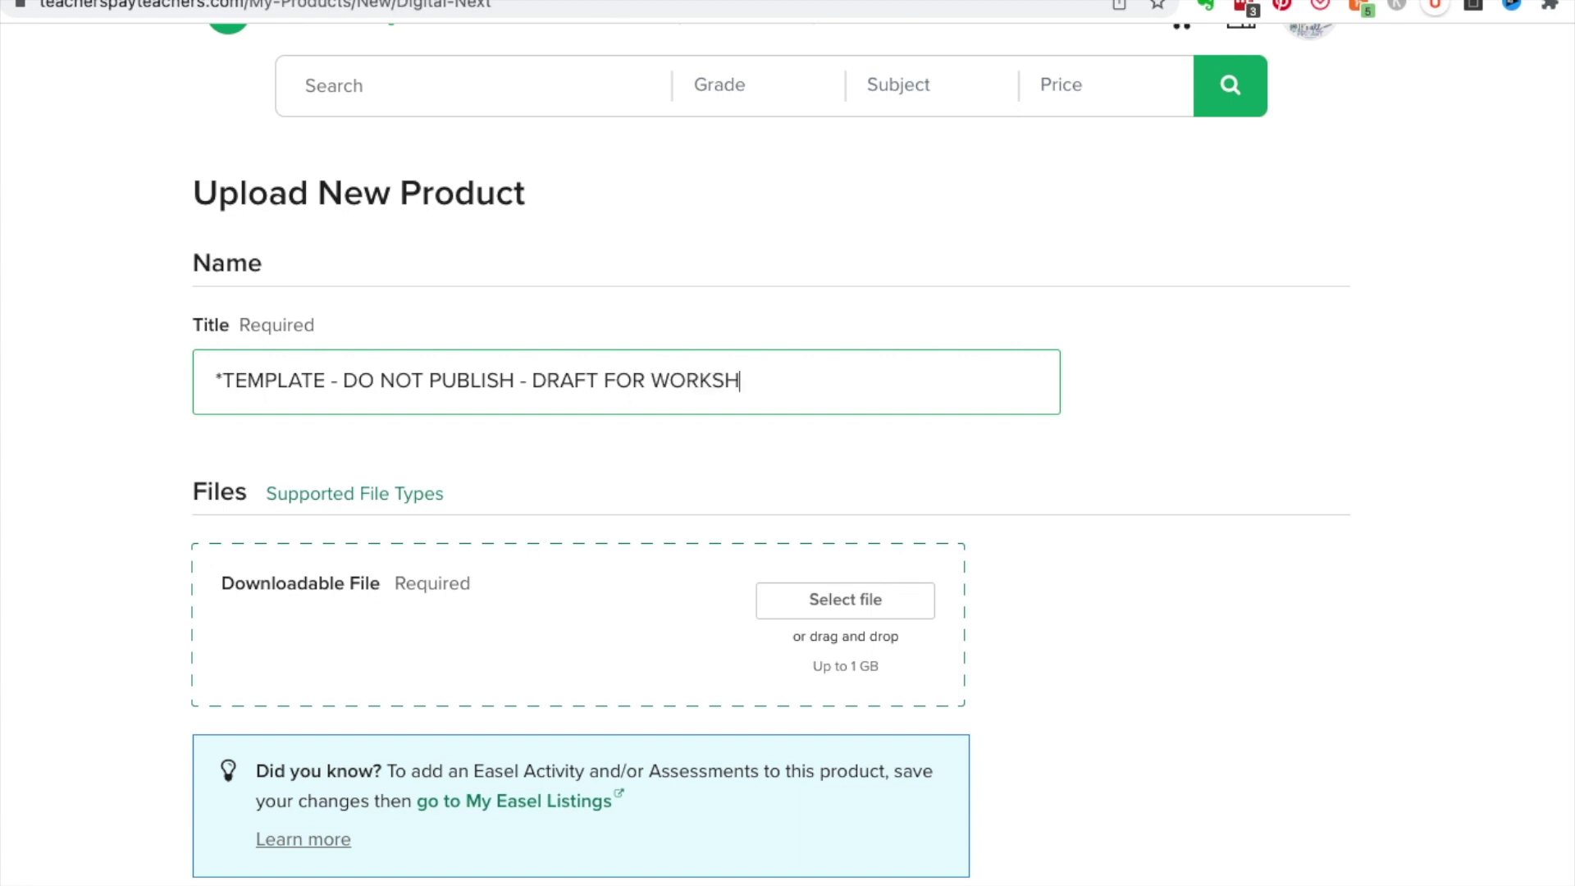
# Add redcircle.png as the product's downloadable file.
pyautogui.scroll(-4, 395, 412)
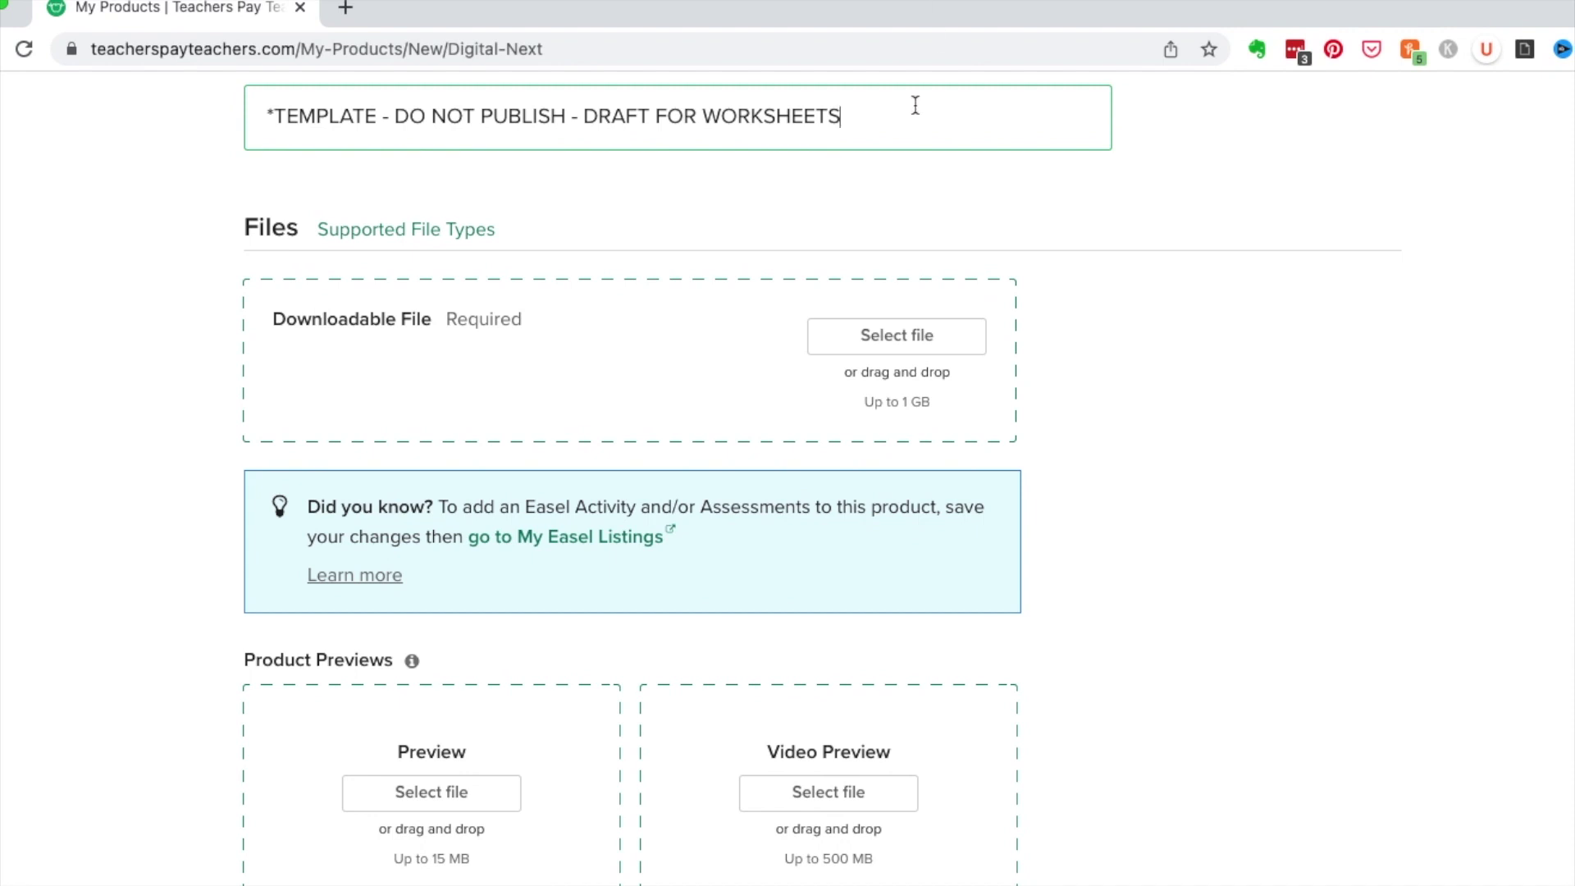
pyautogui.moveTo(993, 11); pyautogui.dragTo(973, 320)
pyautogui.moveTo(1085, 244); pyautogui.dragTo(619, 661)
pyautogui.moveTo(973, 315); pyautogui.dragTo(963, 5)
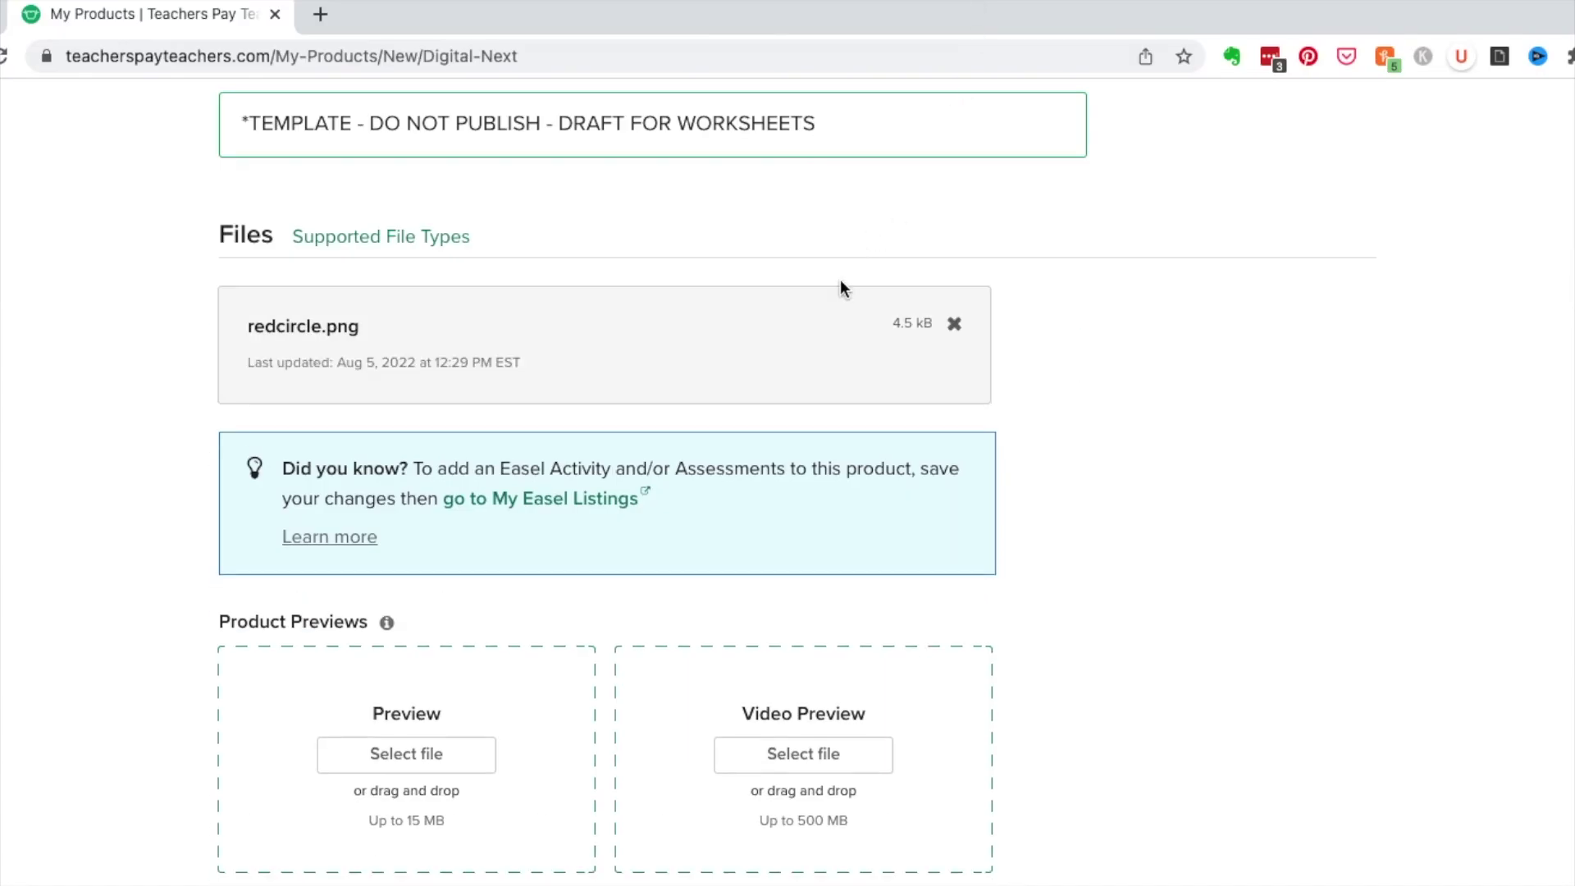
# Set the tax code to Other Digital Goods - No Physical Media and the price to $3.00.
pyautogui.scroll(-10, 844, 288)
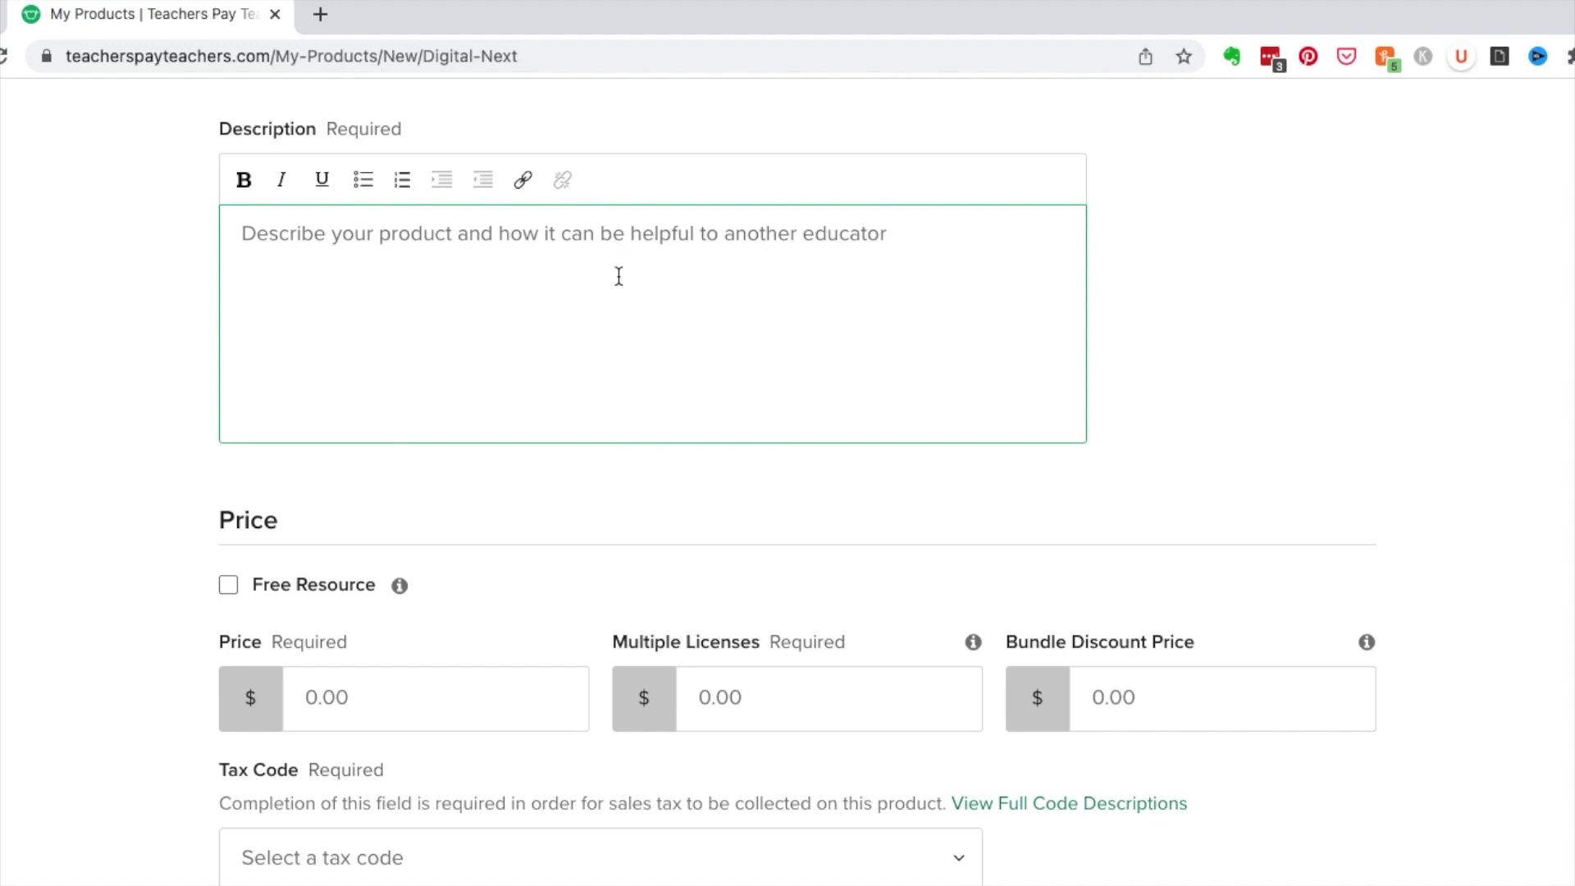
pyautogui.scroll(-4, 637, 295)
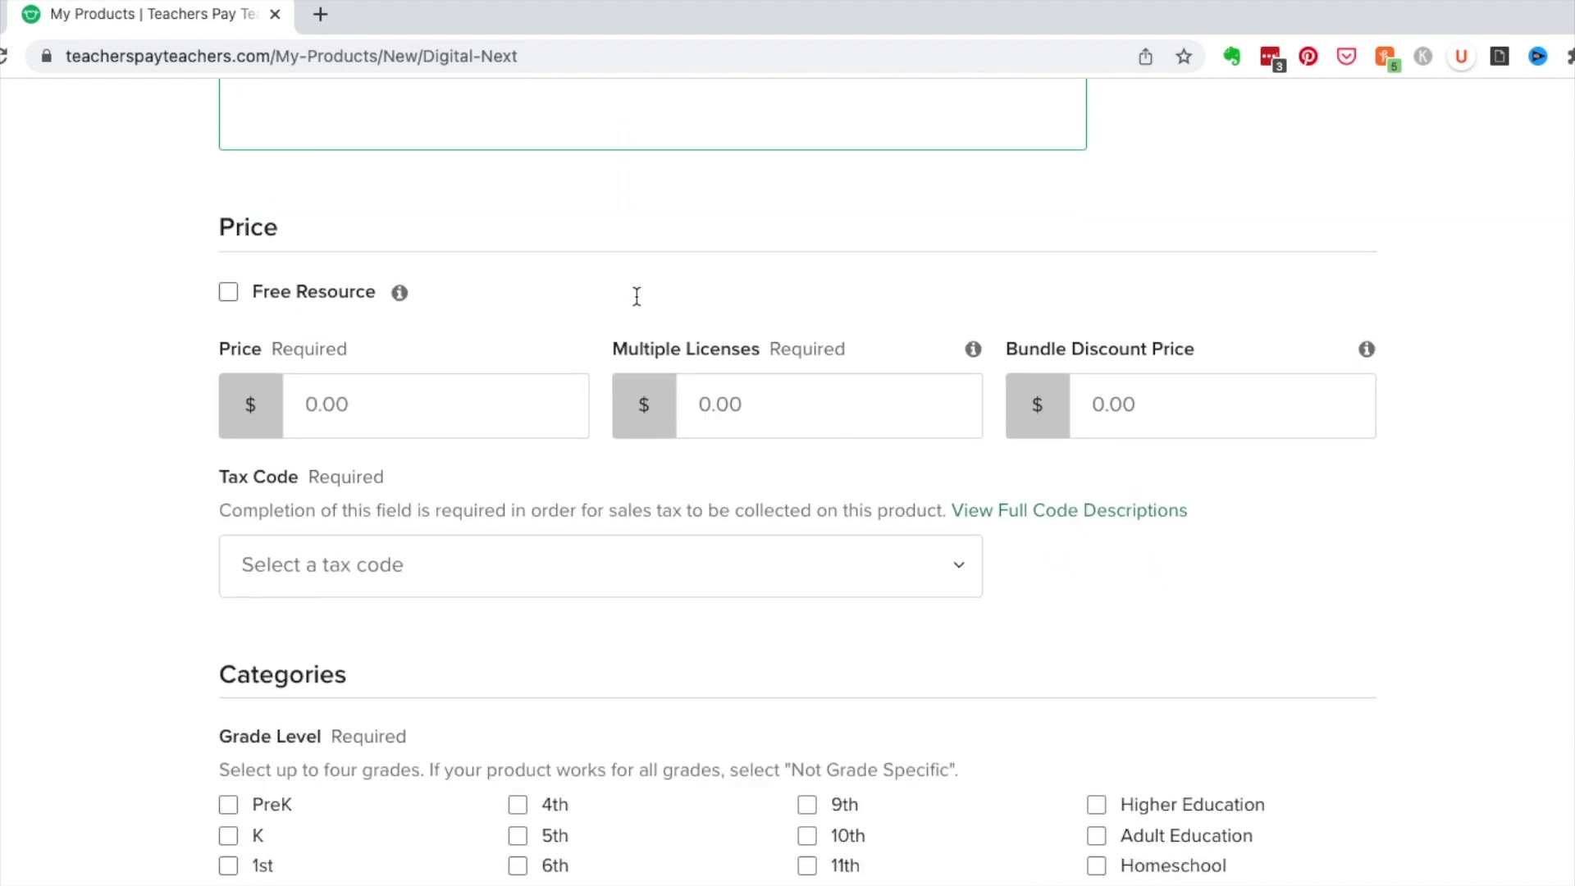
pyautogui.click(957, 567)
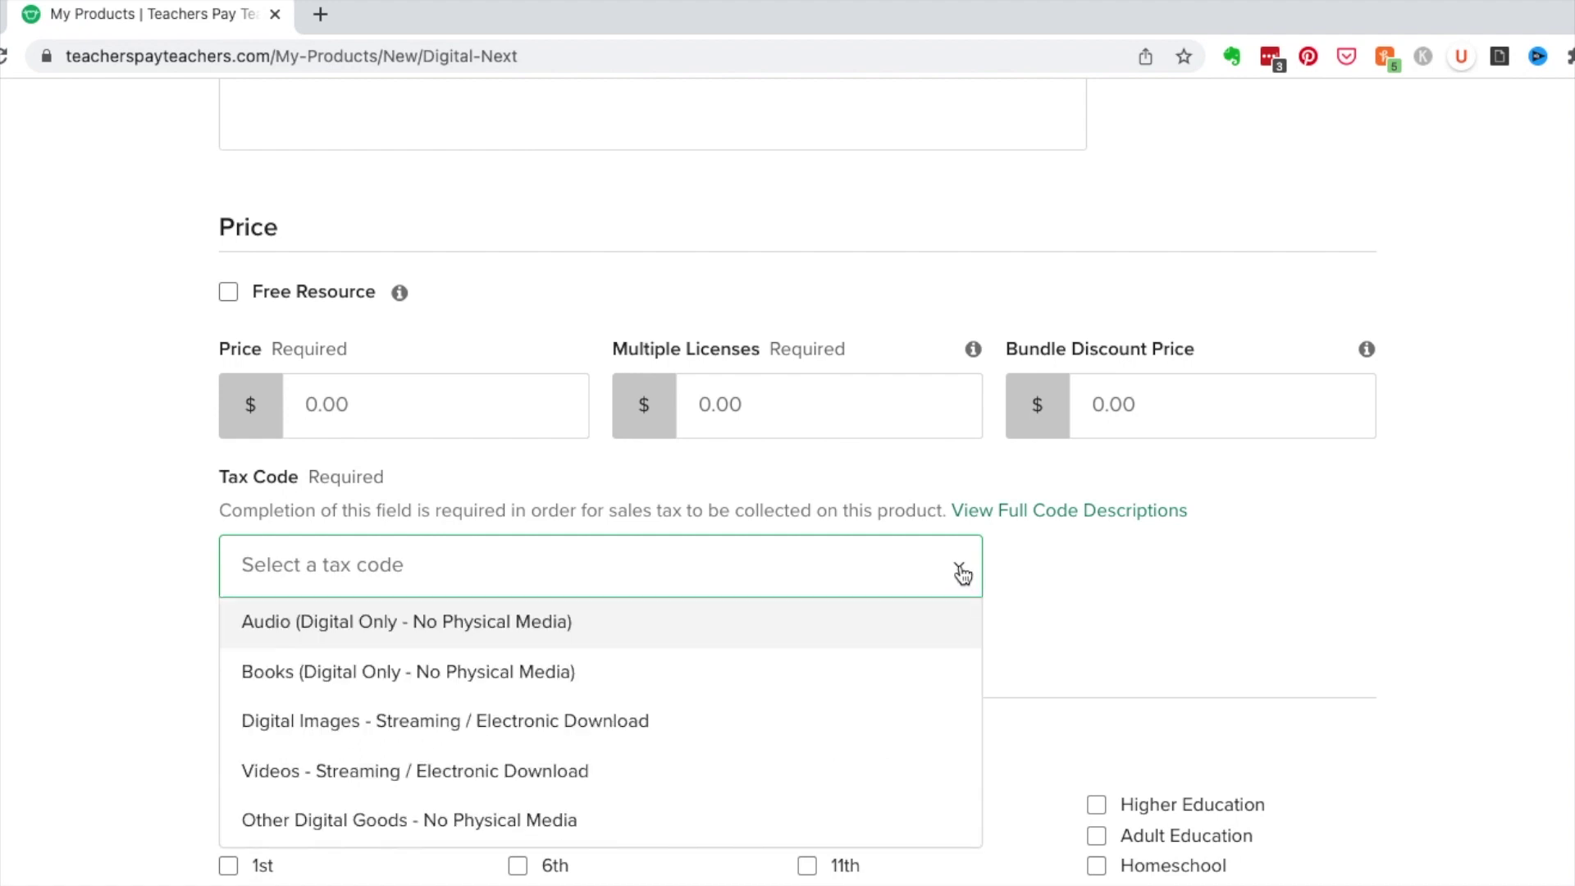
pyautogui.click(362, 819)
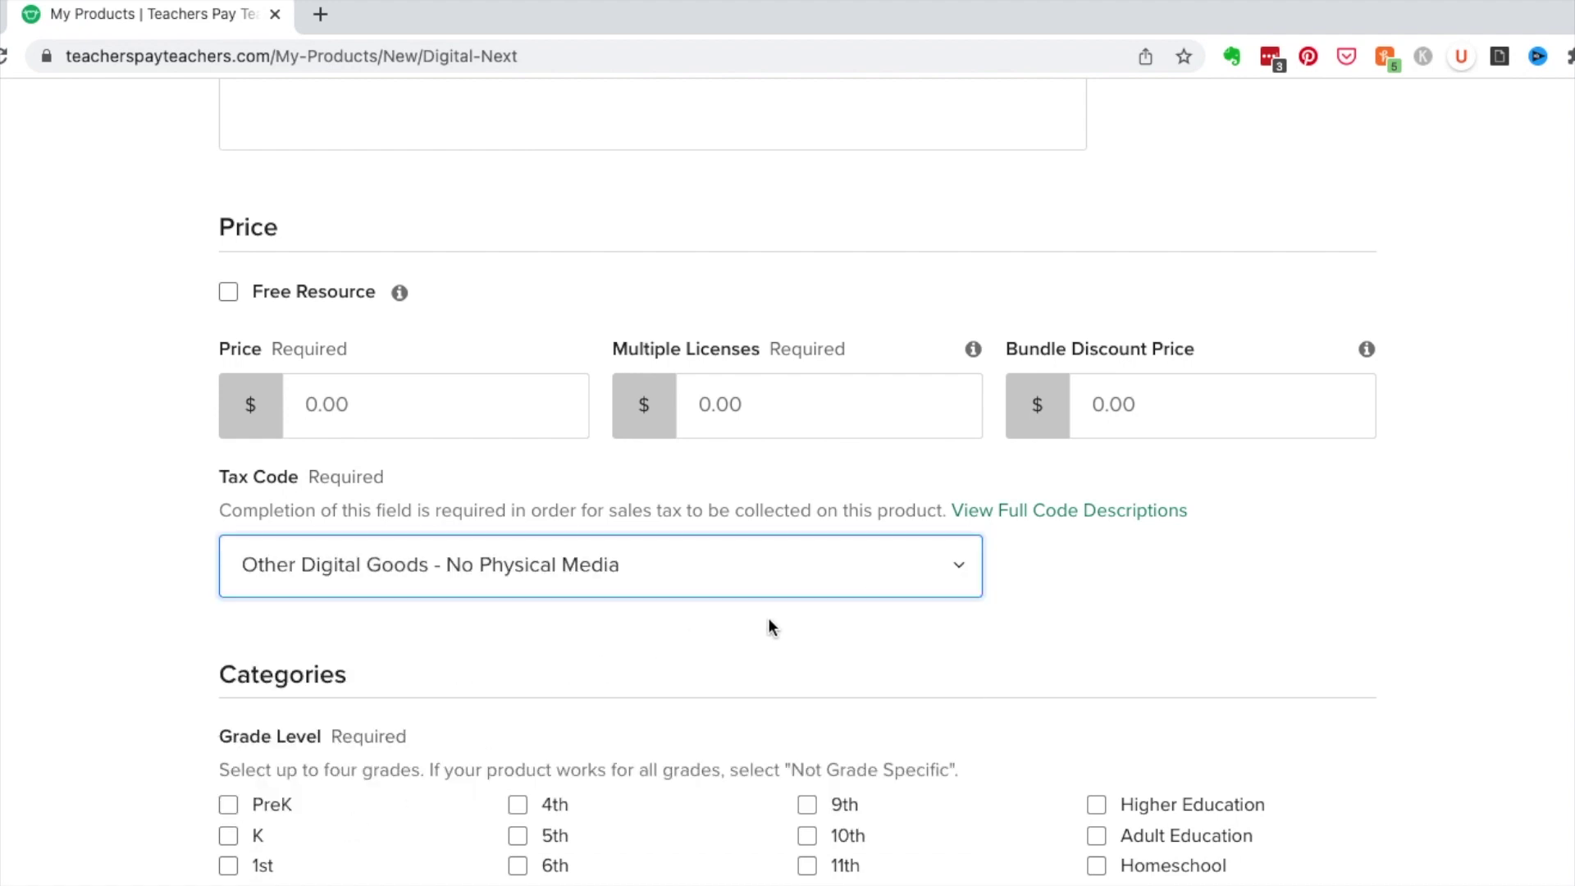
pyautogui.click(965, 568)
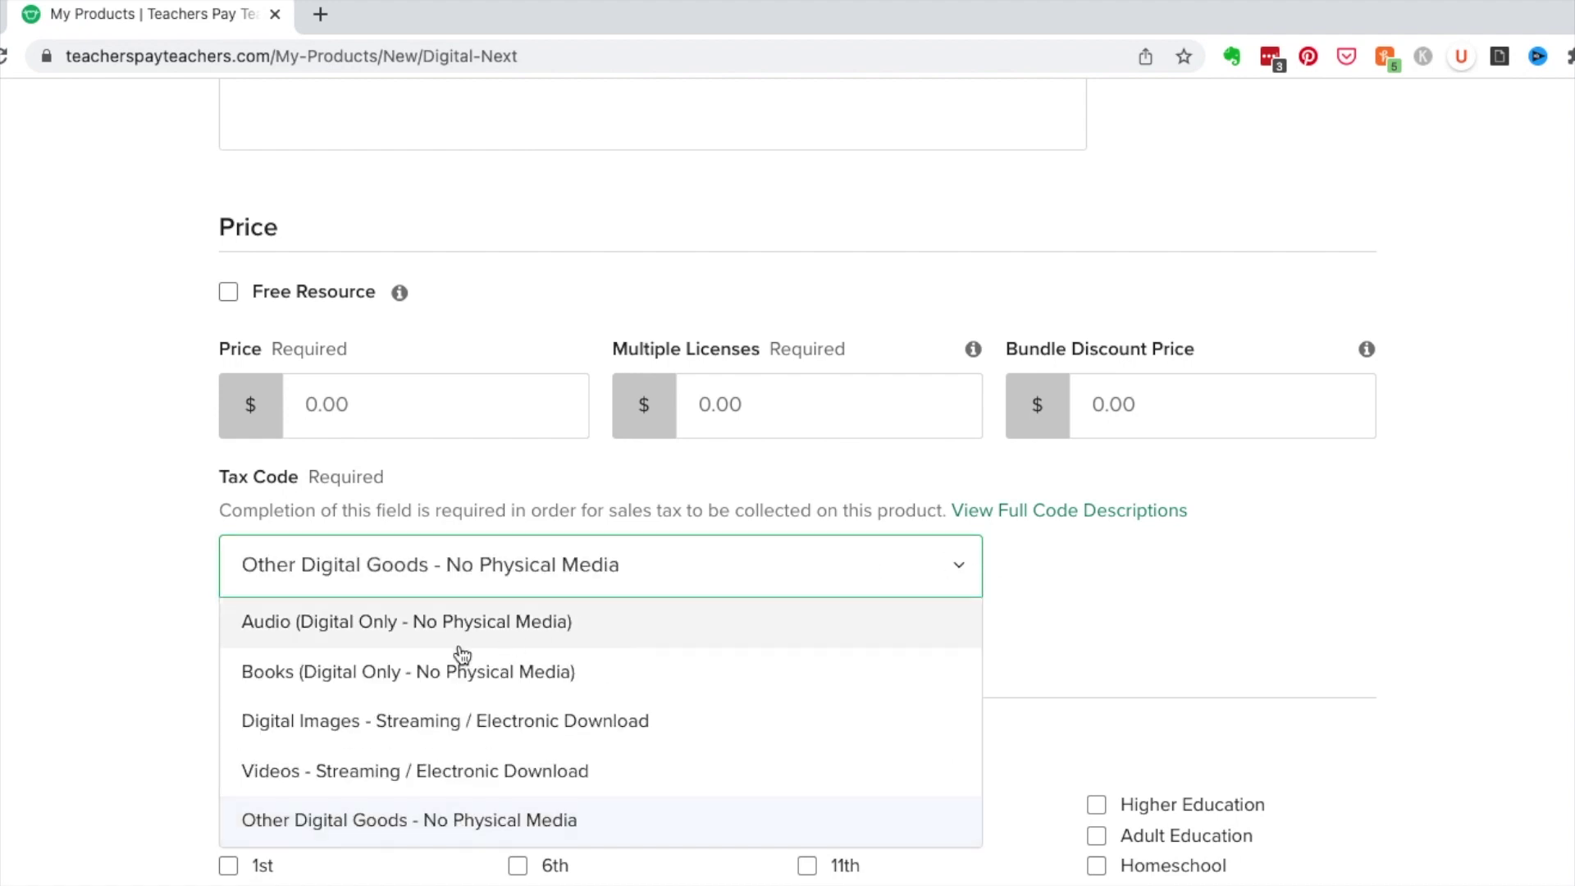
pyautogui.click(378, 408)
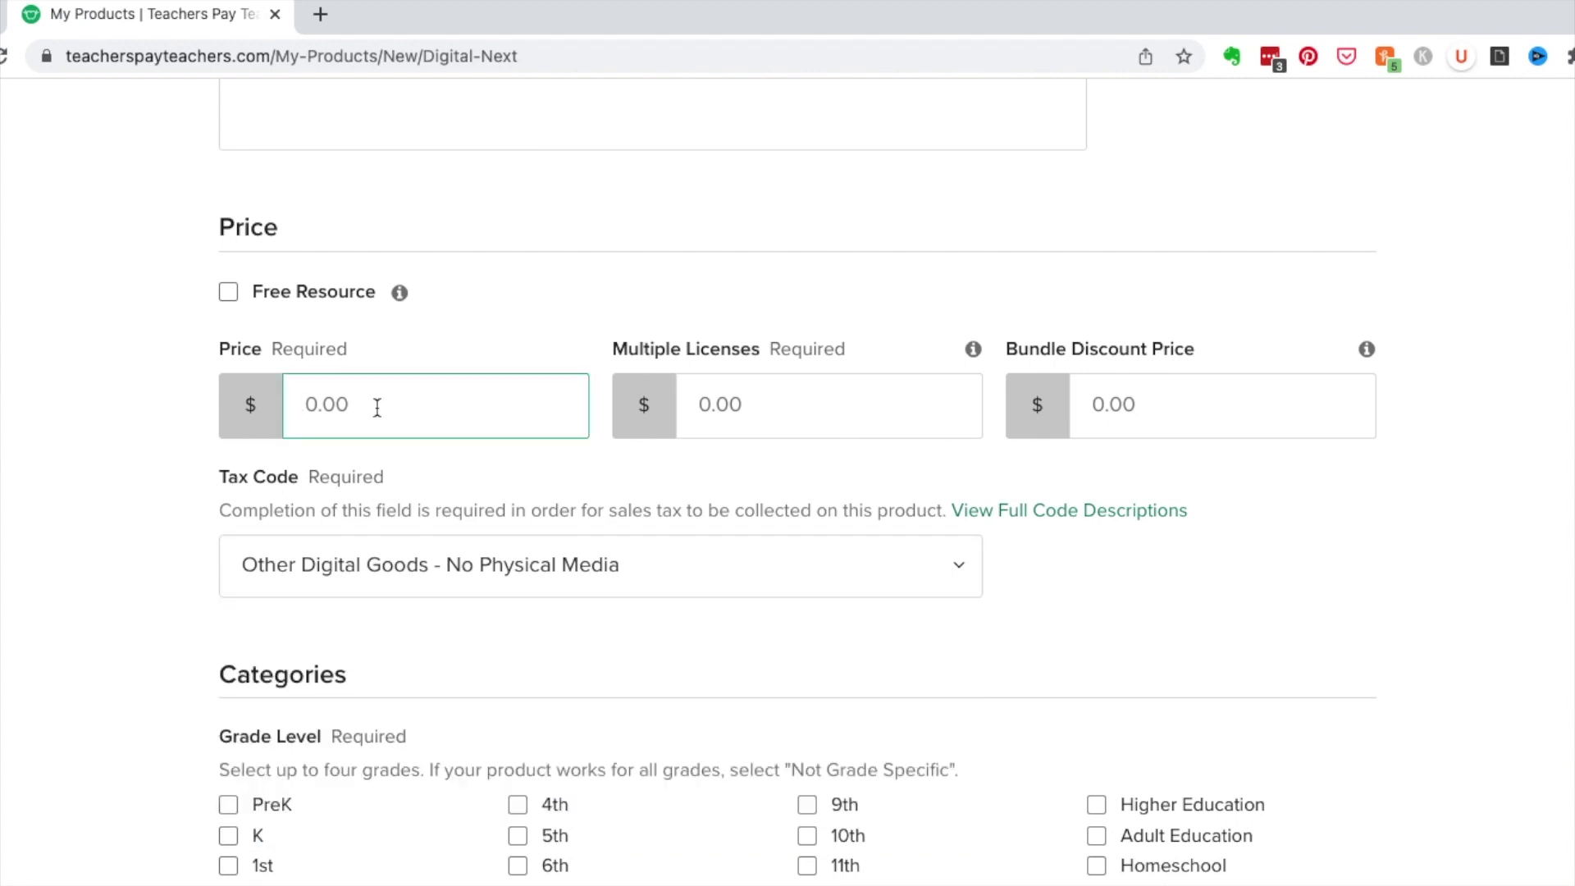
pyautogui.write('3.00')
# Assign the product to grade levels K, 1st and 2nd.
pyautogui.scroll(-6, 405, 456)
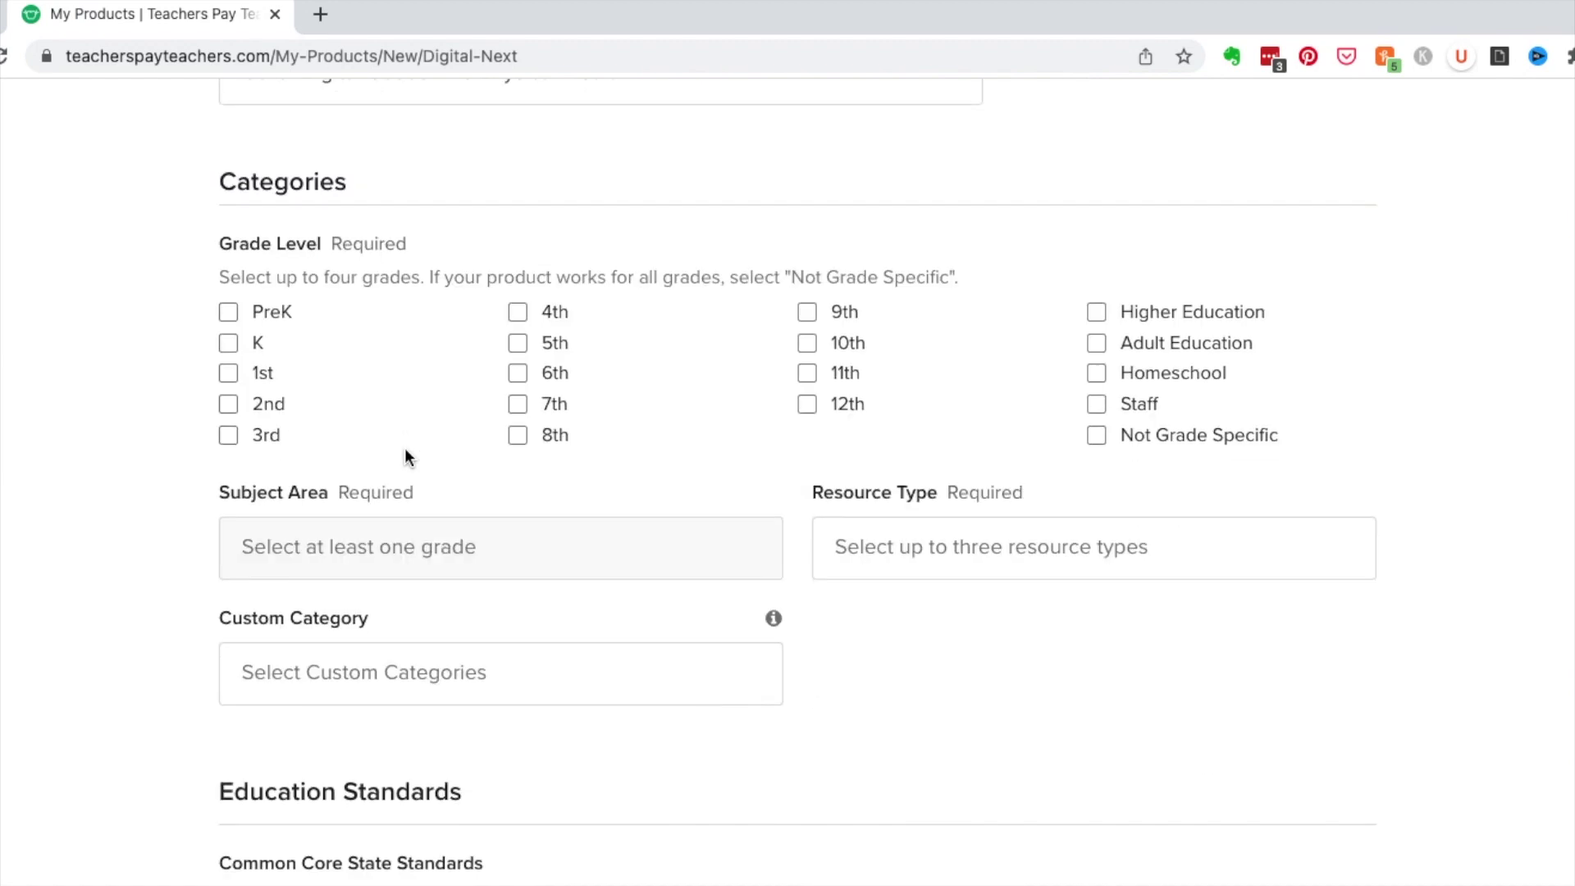
pyautogui.scroll(2, 400, 459)
pyautogui.click(228, 526)
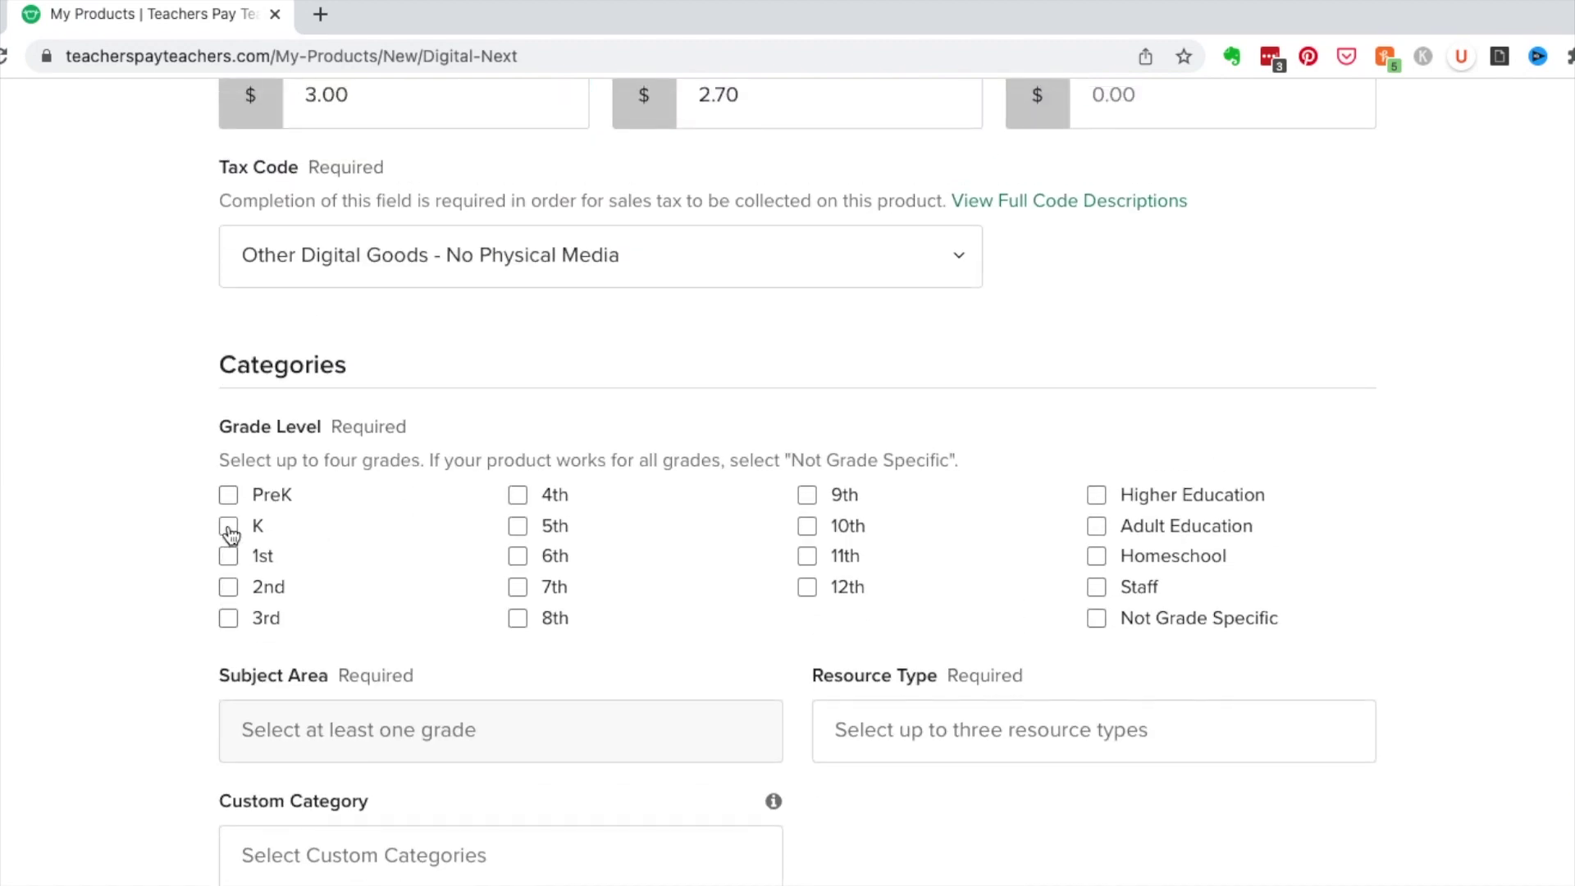
pyautogui.click(228, 556)
pyautogui.click(228, 586)
# Choose Activities, Internet Activities and Printables as the product's resource types.
pyautogui.scroll(-5, 361, 535)
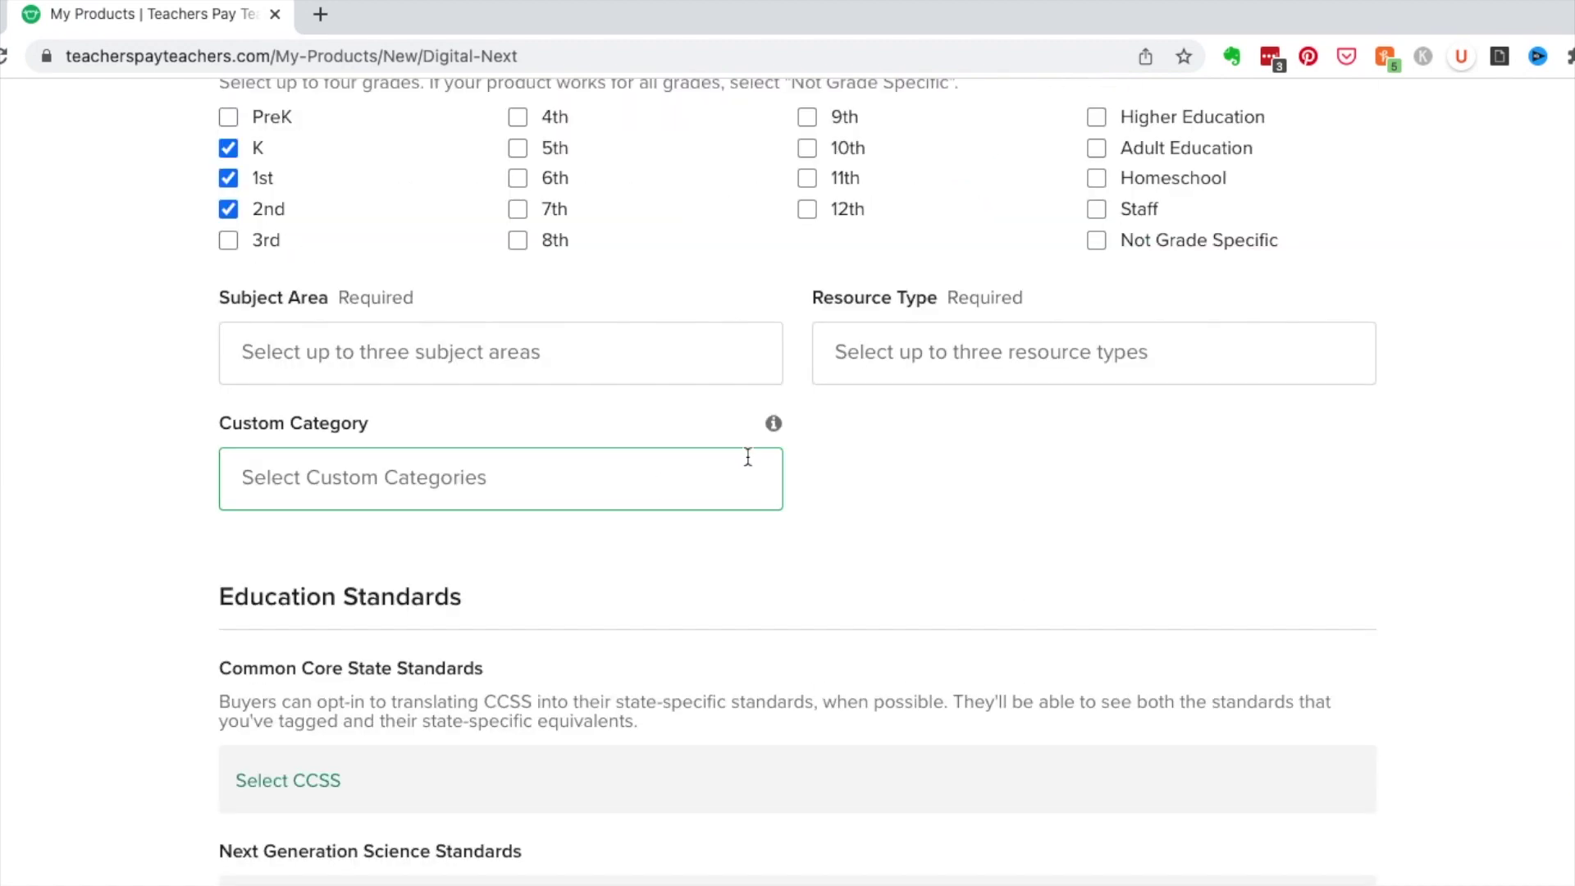
pyautogui.click(841, 354)
pyautogui.click(910, 457)
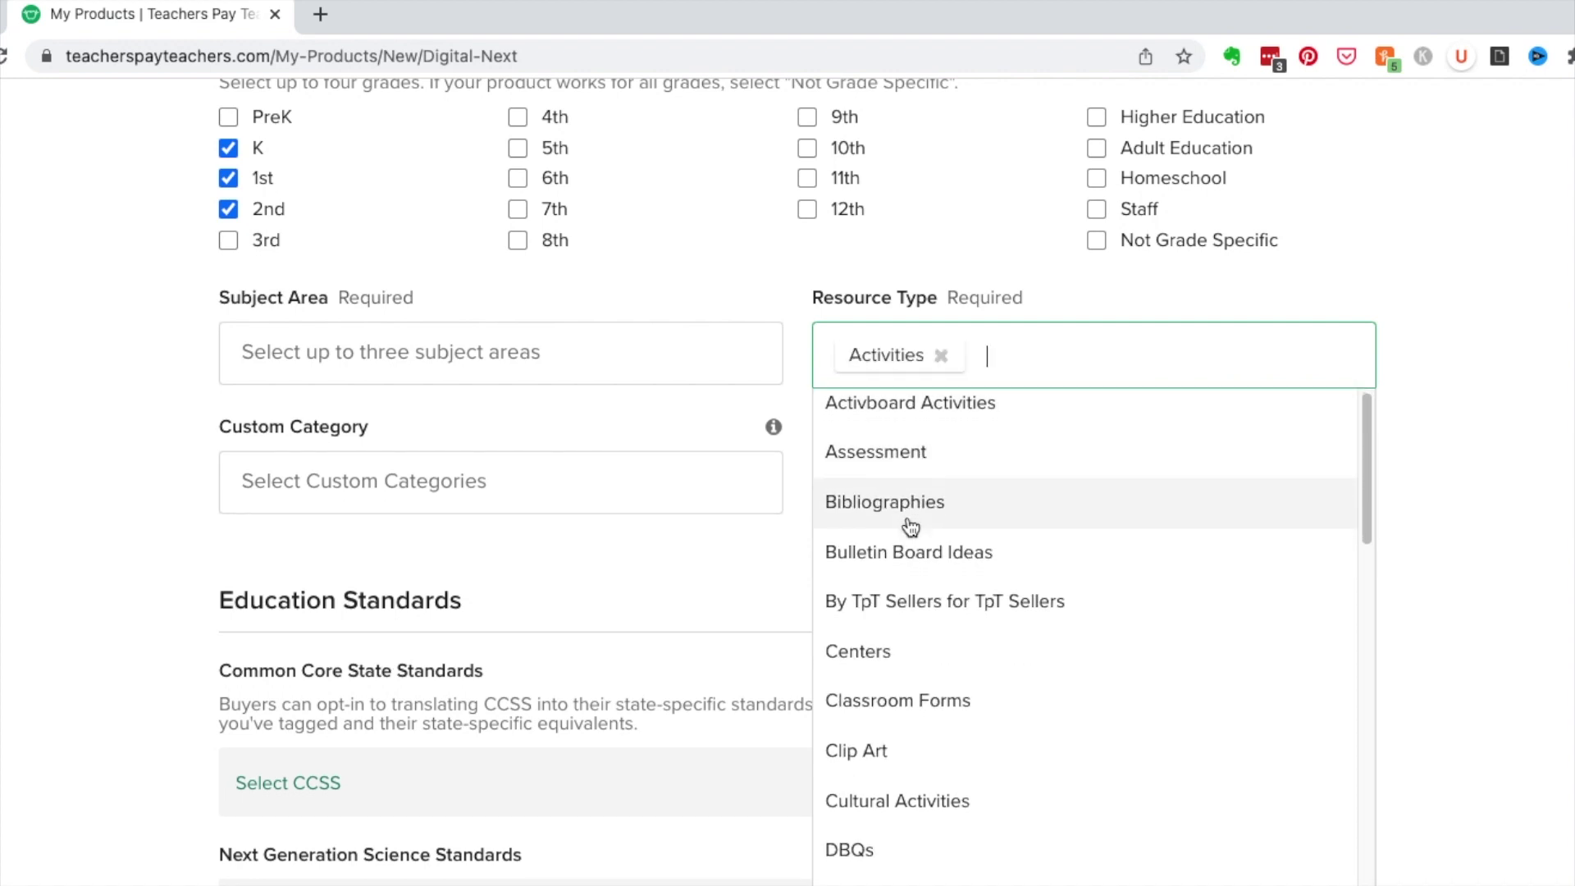
pyautogui.write('int')
pyautogui.click(968, 524)
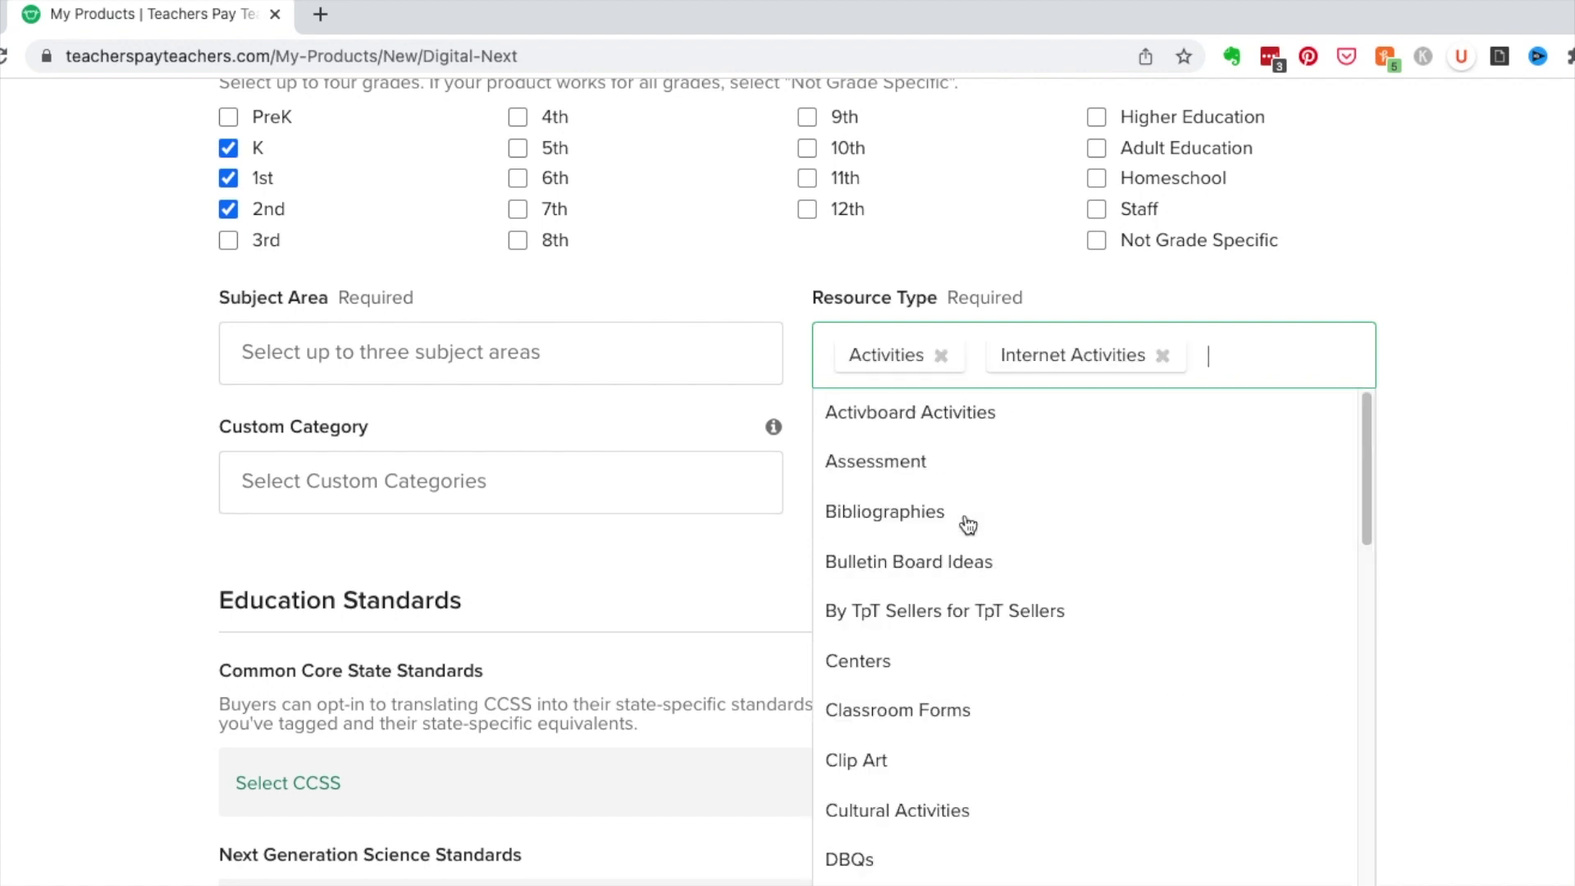
pyautogui.click(969, 525)
pyautogui.click(443, 516)
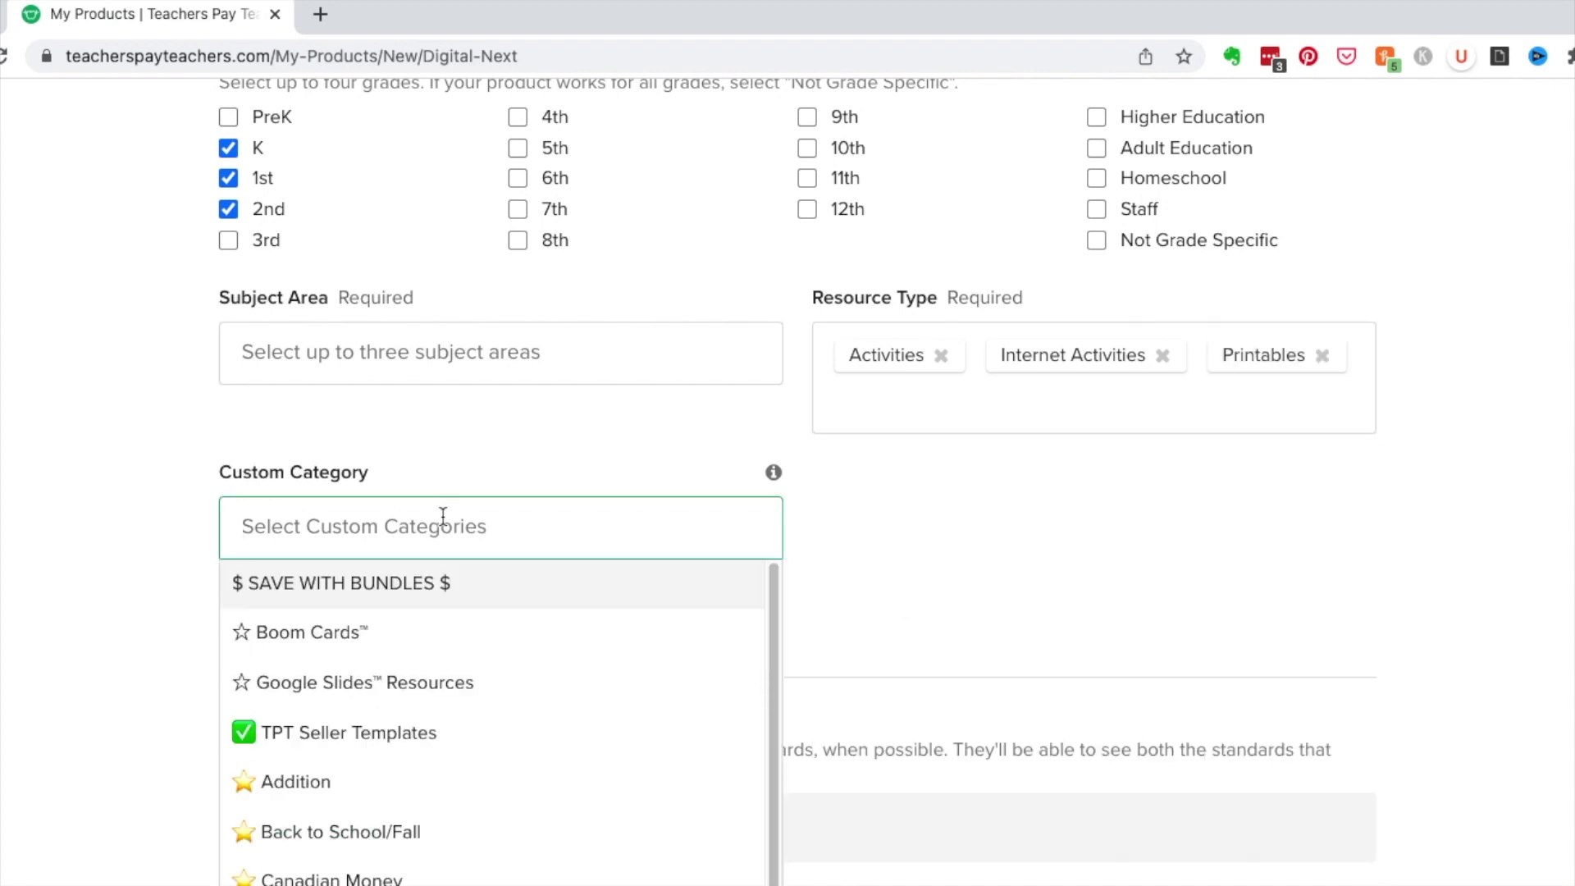
pyautogui.click(422, 353)
pyautogui.scroll(-5, 423, 544)
pyautogui.scroll(-3, 426, 546)
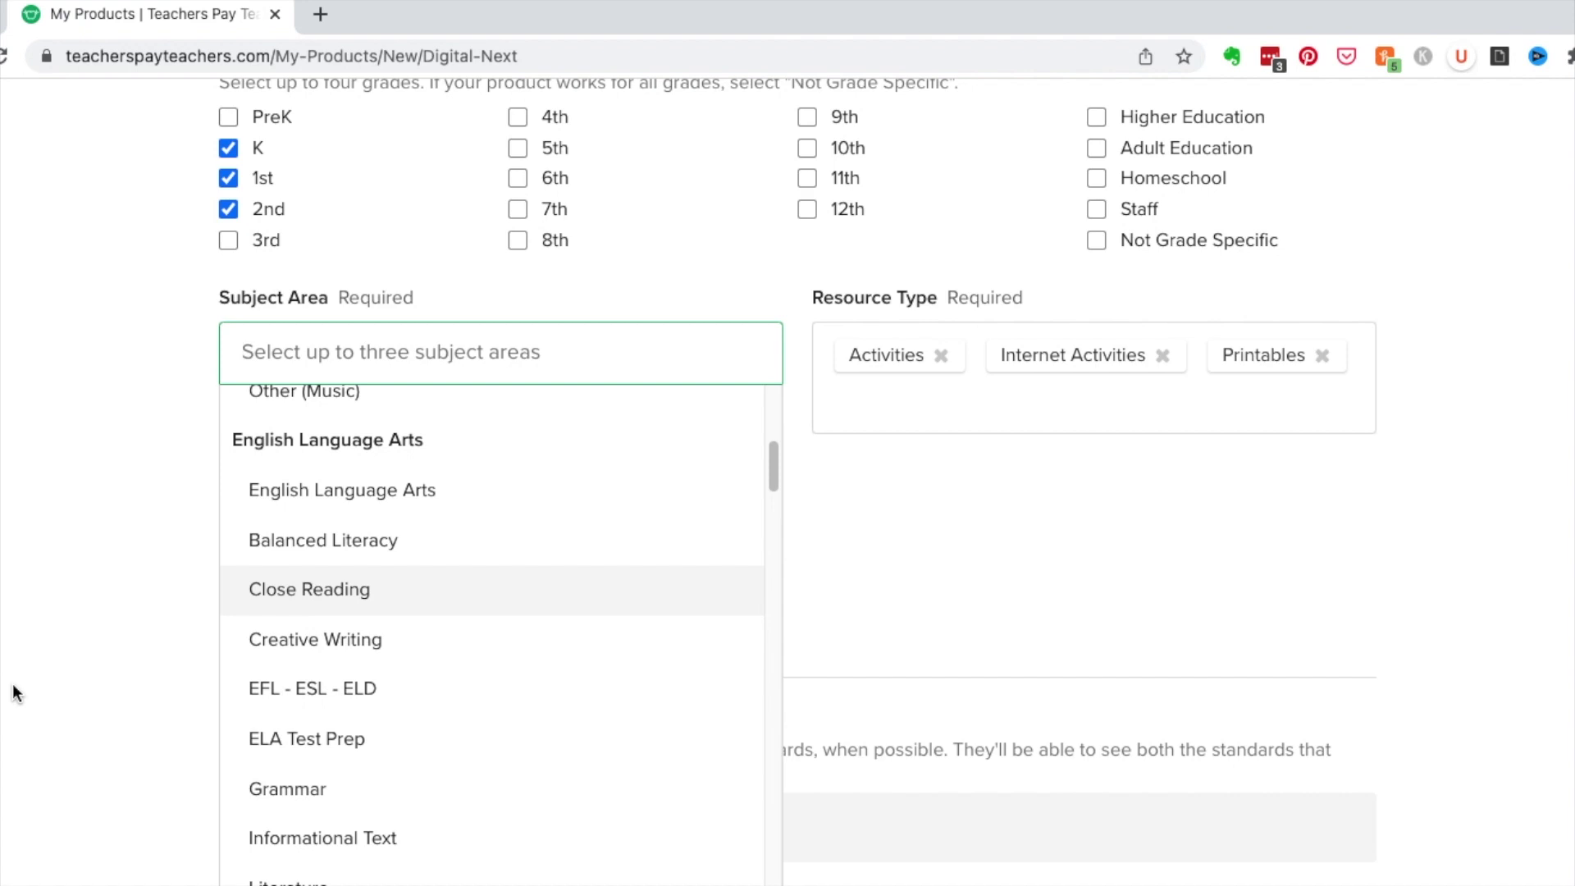
# Mark the product as appropriate for Canada and attest that it uses copyrighted or trademarked materials without infringing others' rights.
pyautogui.scroll(-6, 12, 682)
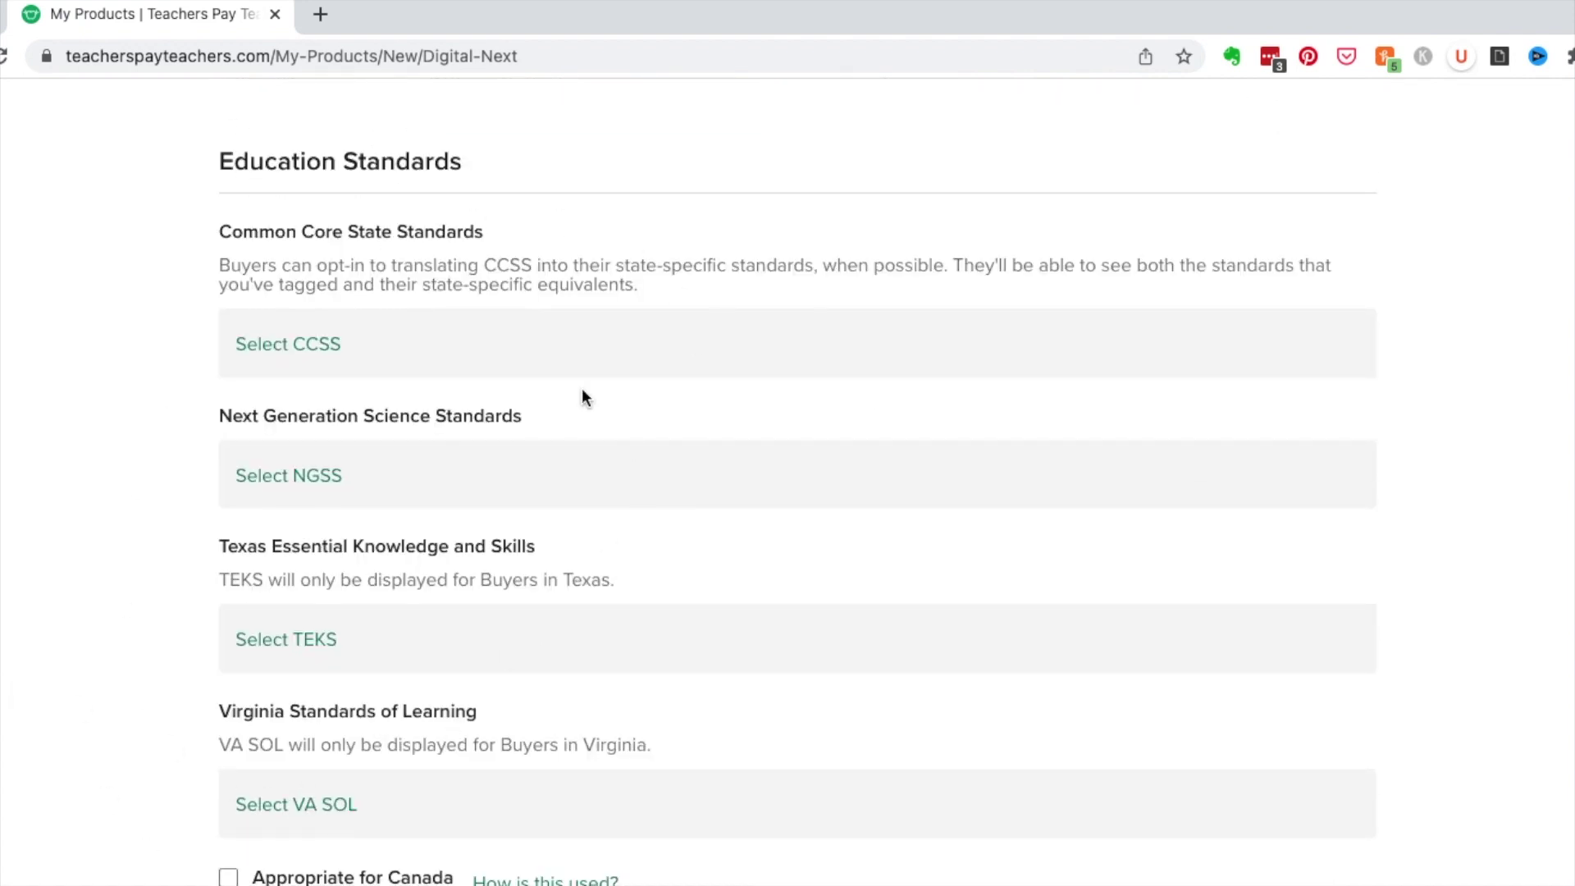
pyautogui.scroll(-2, 148, 814)
pyautogui.click(229, 704)
pyautogui.scroll(-2, 176, 720)
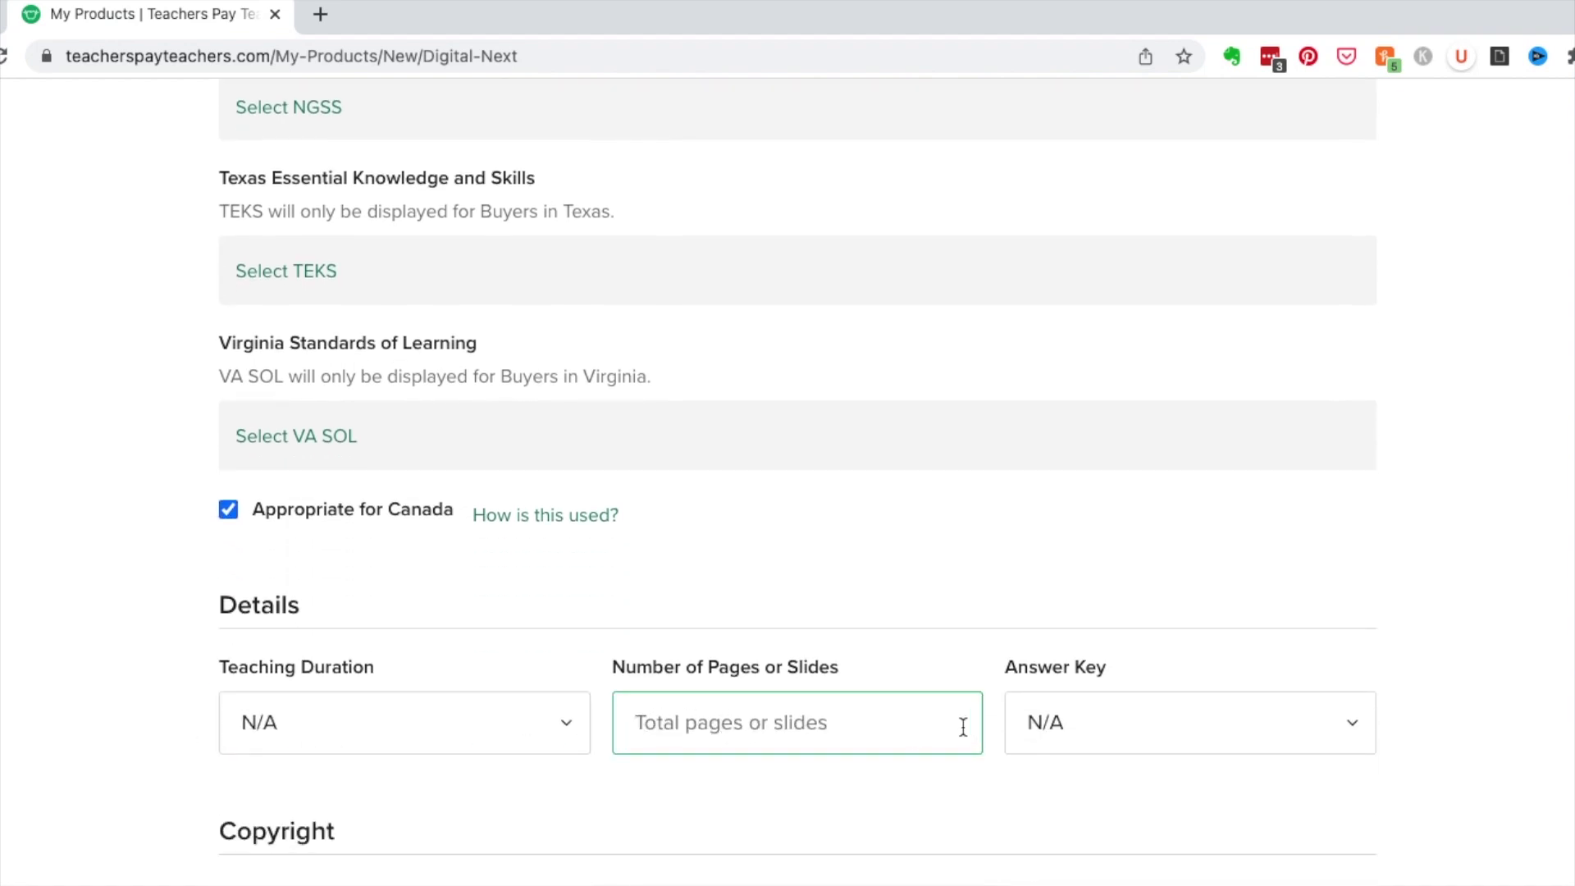
pyautogui.scroll(-4, 622, 741)
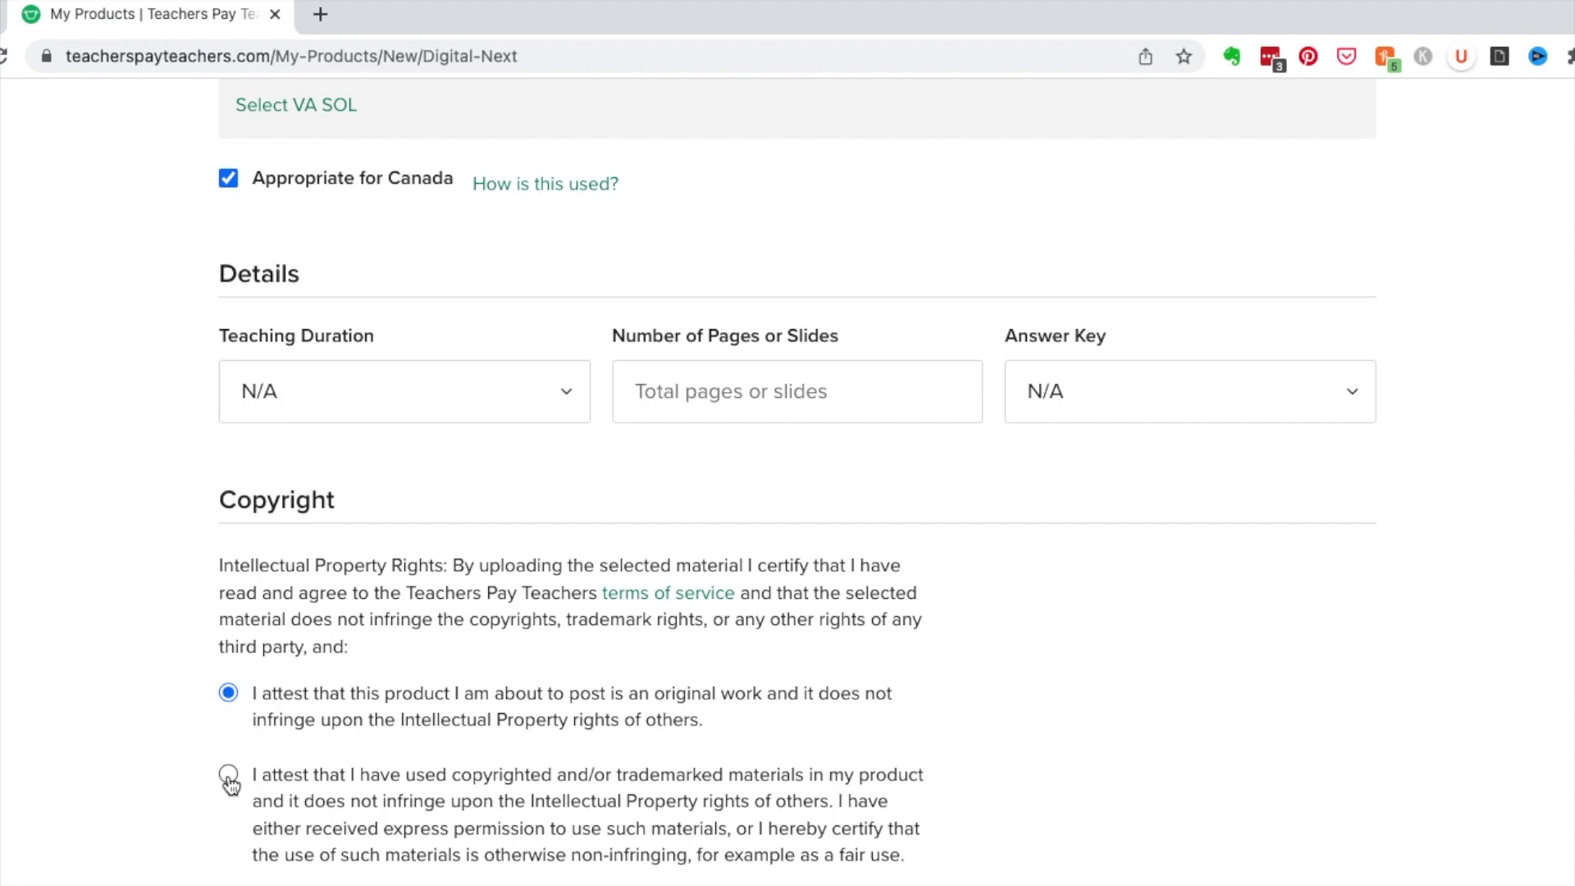
pyautogui.click(228, 775)
# Turn off Make Listing Active under the product status so the listing stays a draft.
pyautogui.scroll(-3, 299, 804)
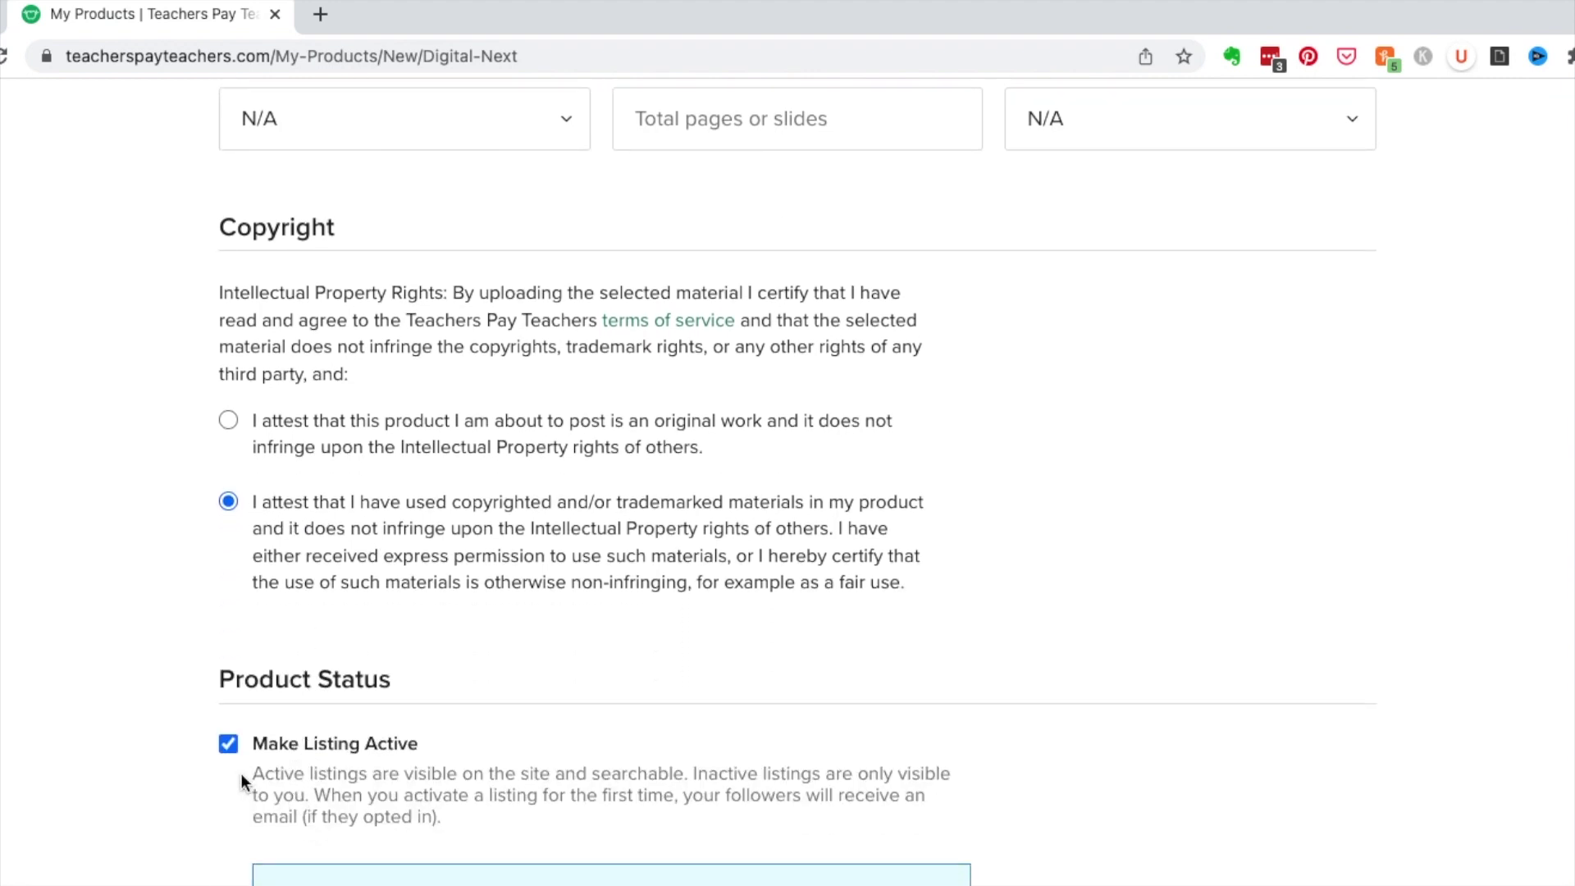
pyautogui.click(229, 746)
pyautogui.scroll(-3, 459, 788)
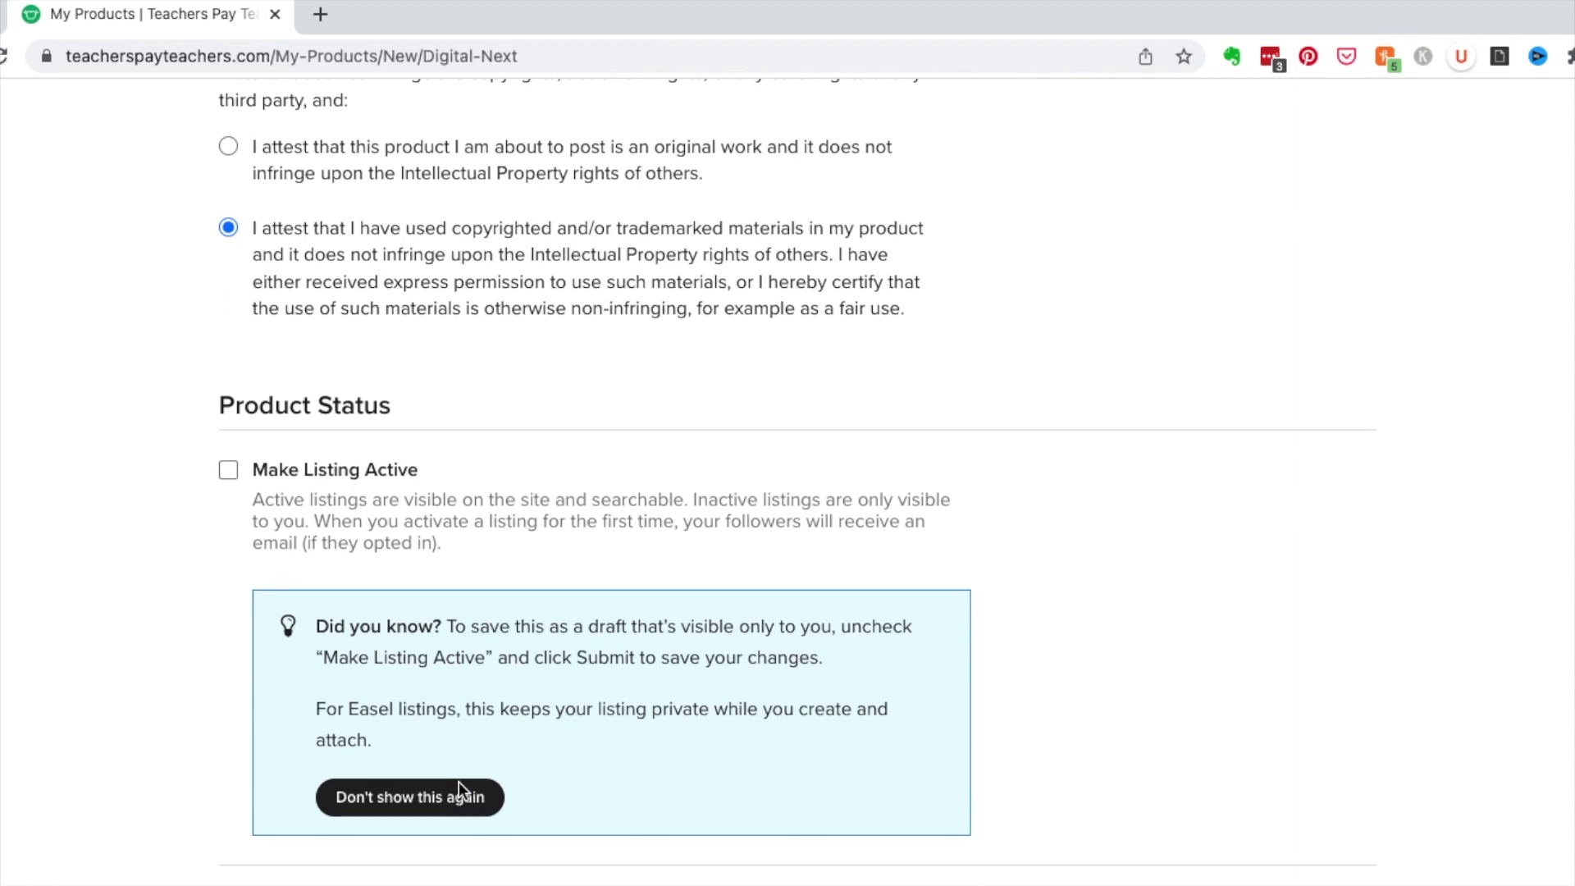
pyautogui.scroll(2, 459, 791)
pyautogui.scroll(-4, 457, 791)
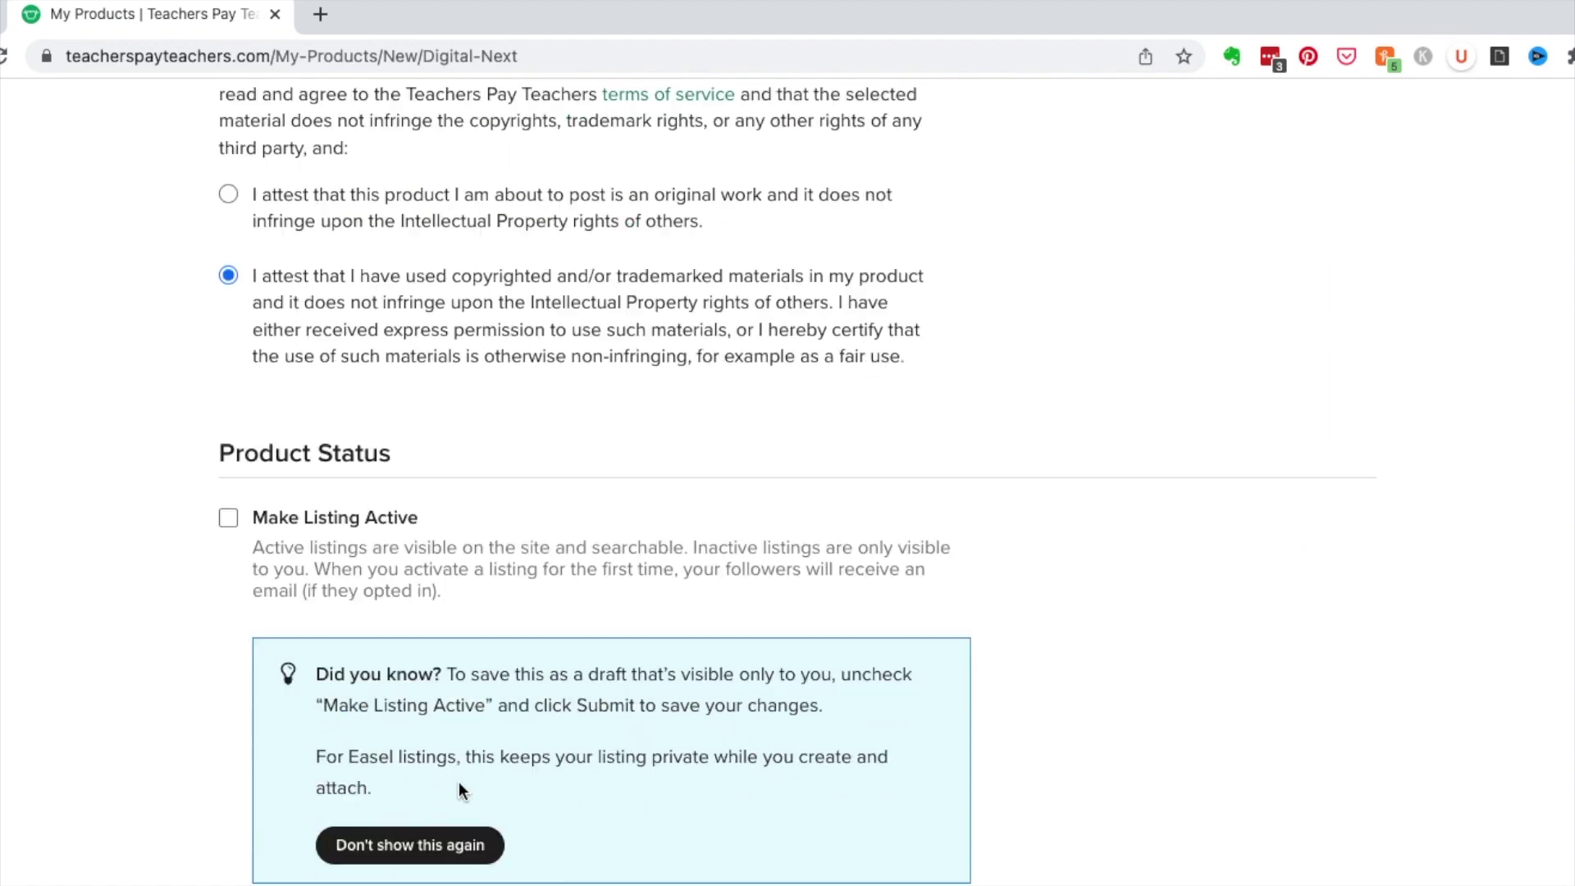
# Write the description "Students will practice - talk about skills", followed by a blank line and "Included in this resource:".
pyautogui.scroll(8, 668, 624)
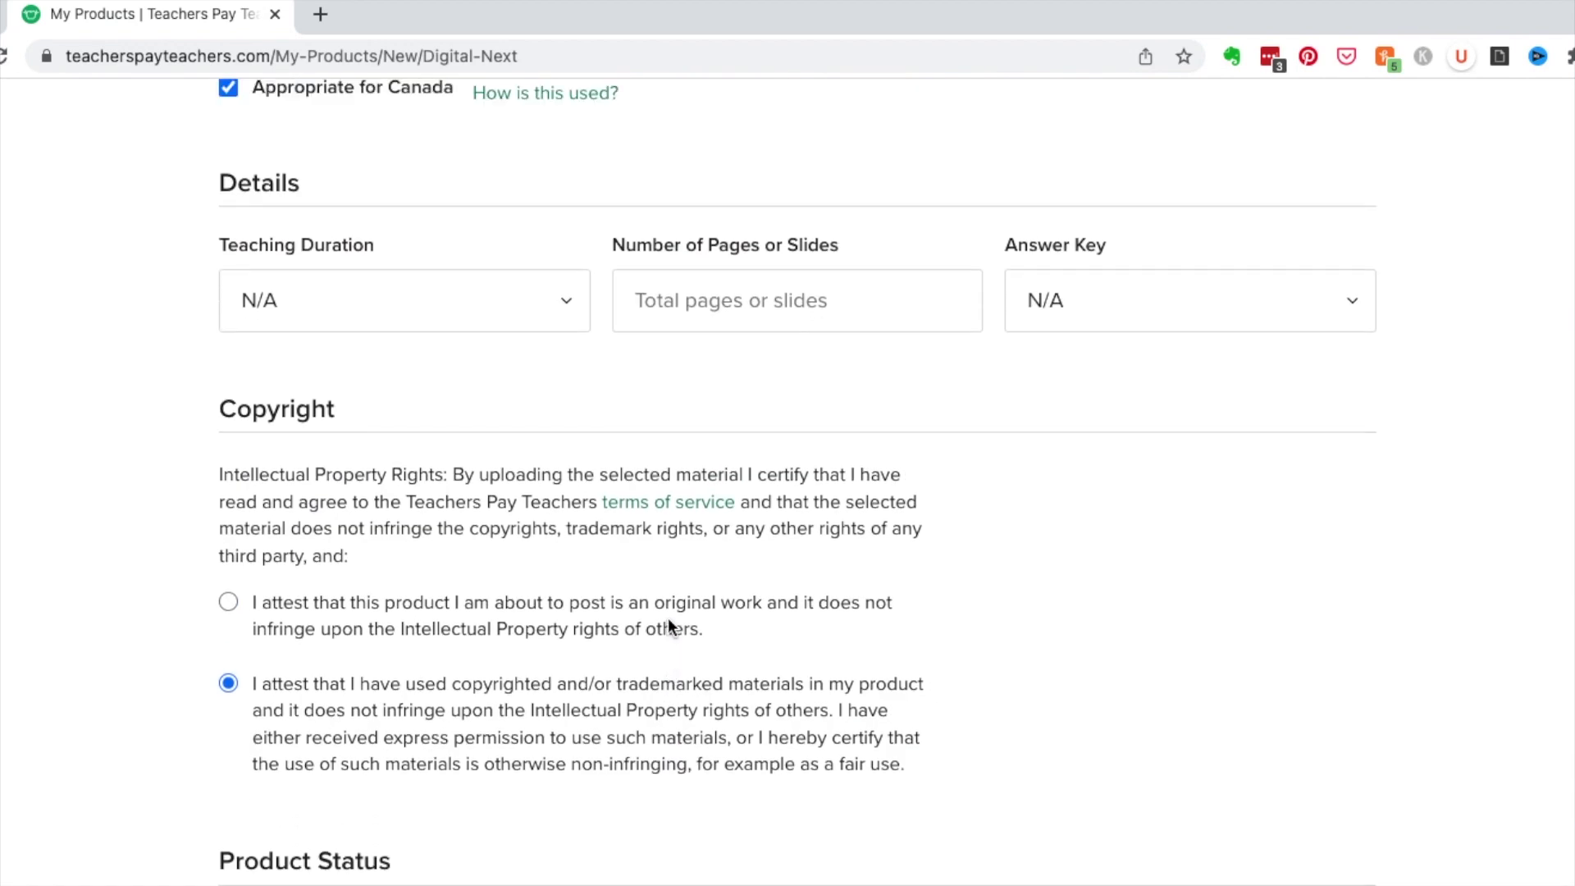
pyautogui.scroll(20, 667, 618)
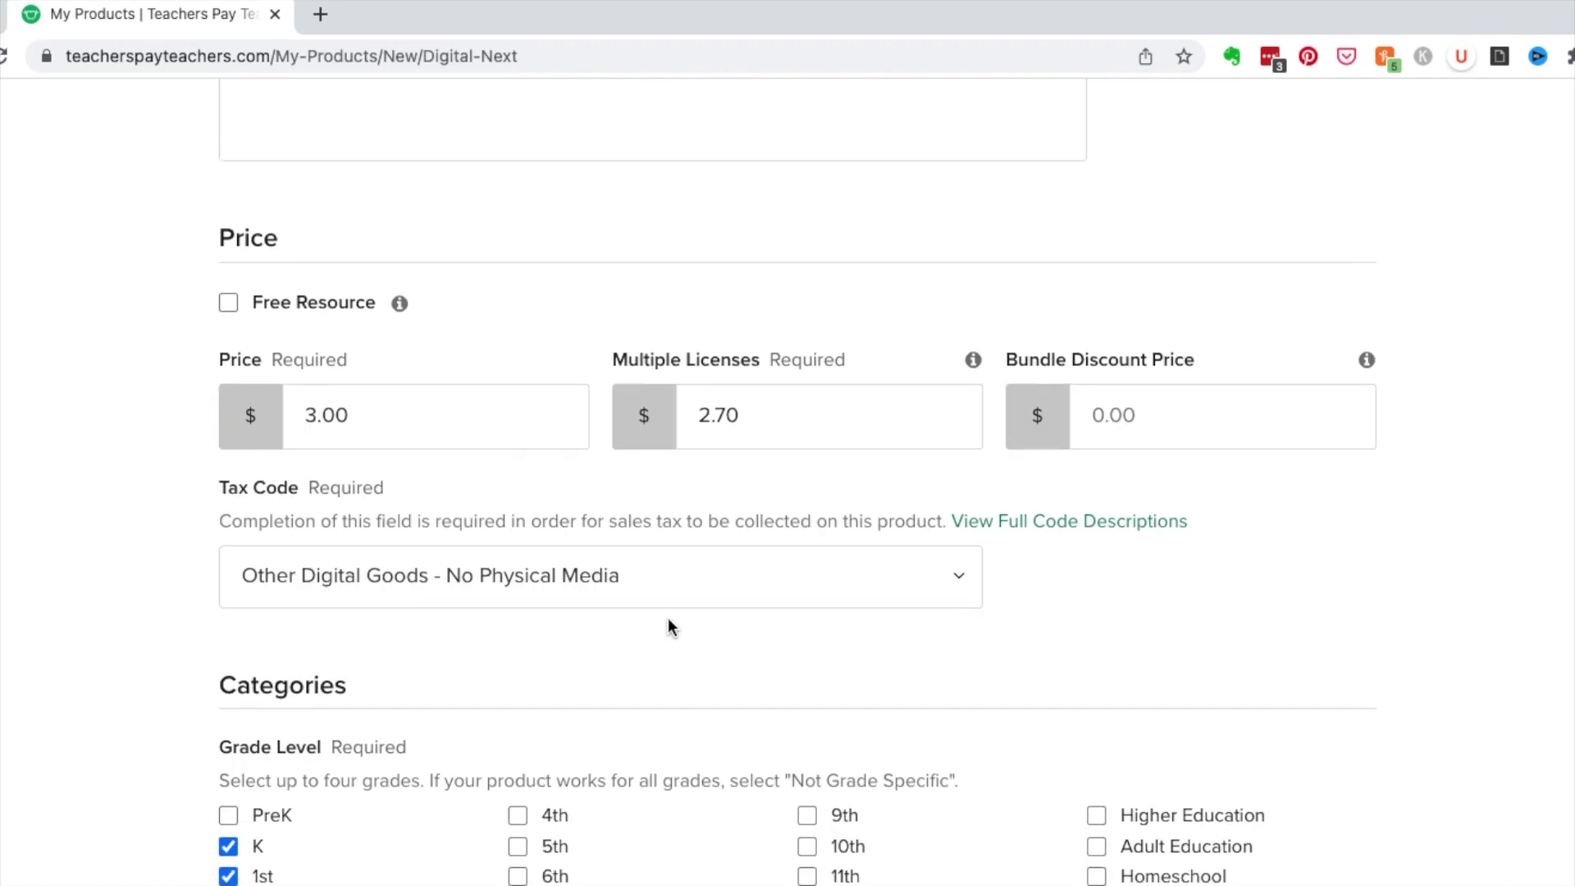
pyautogui.scroll(-2, 667, 618)
pyautogui.click(593, 485)
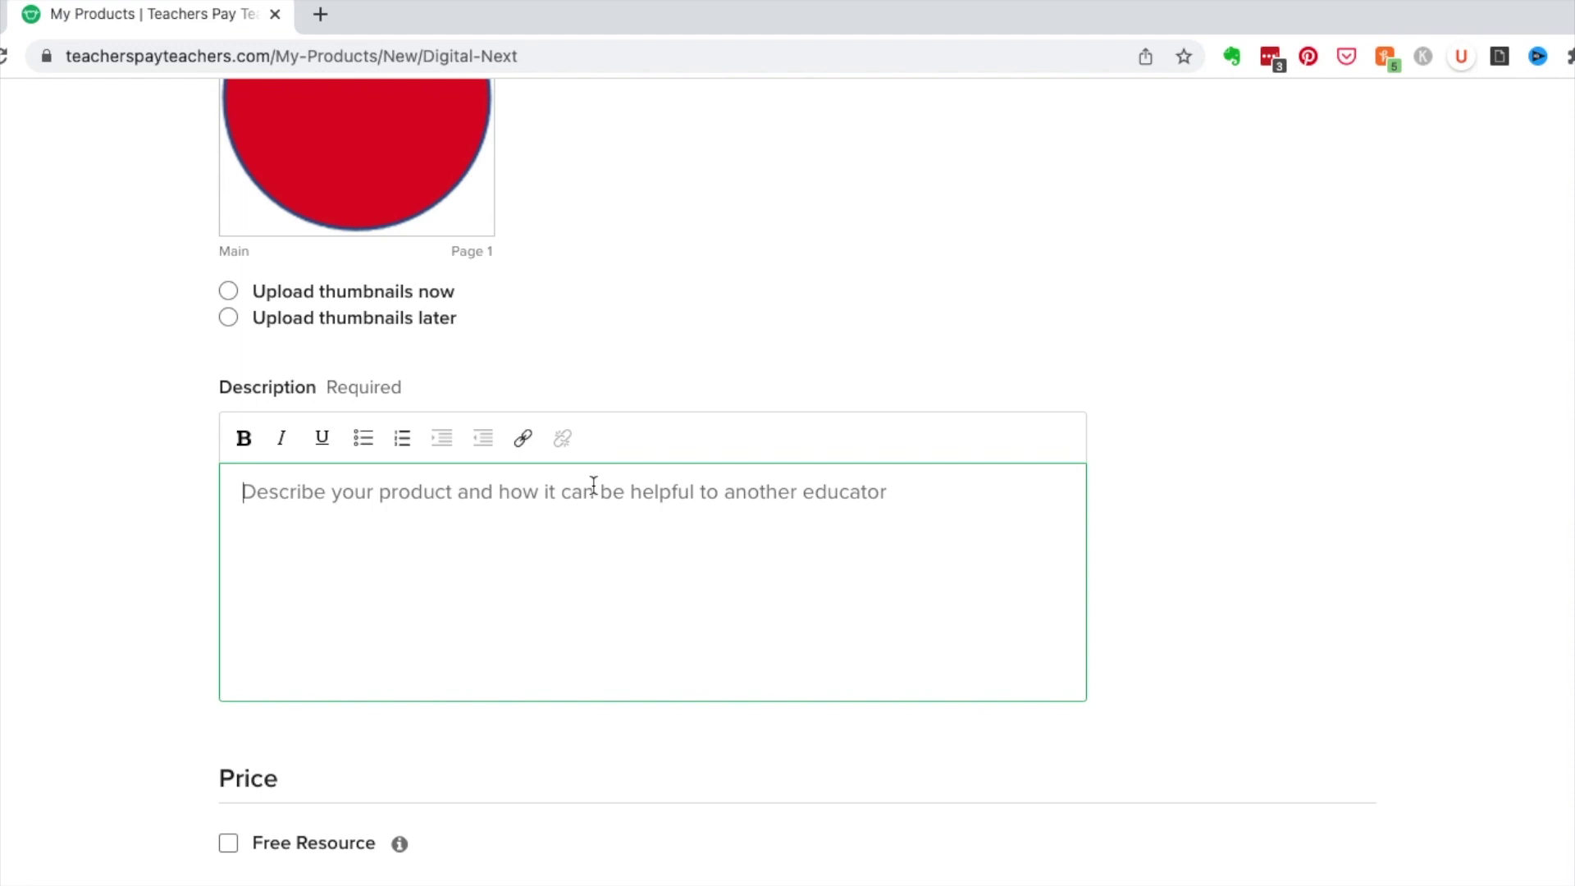
pyautogui.write('Students will practice')
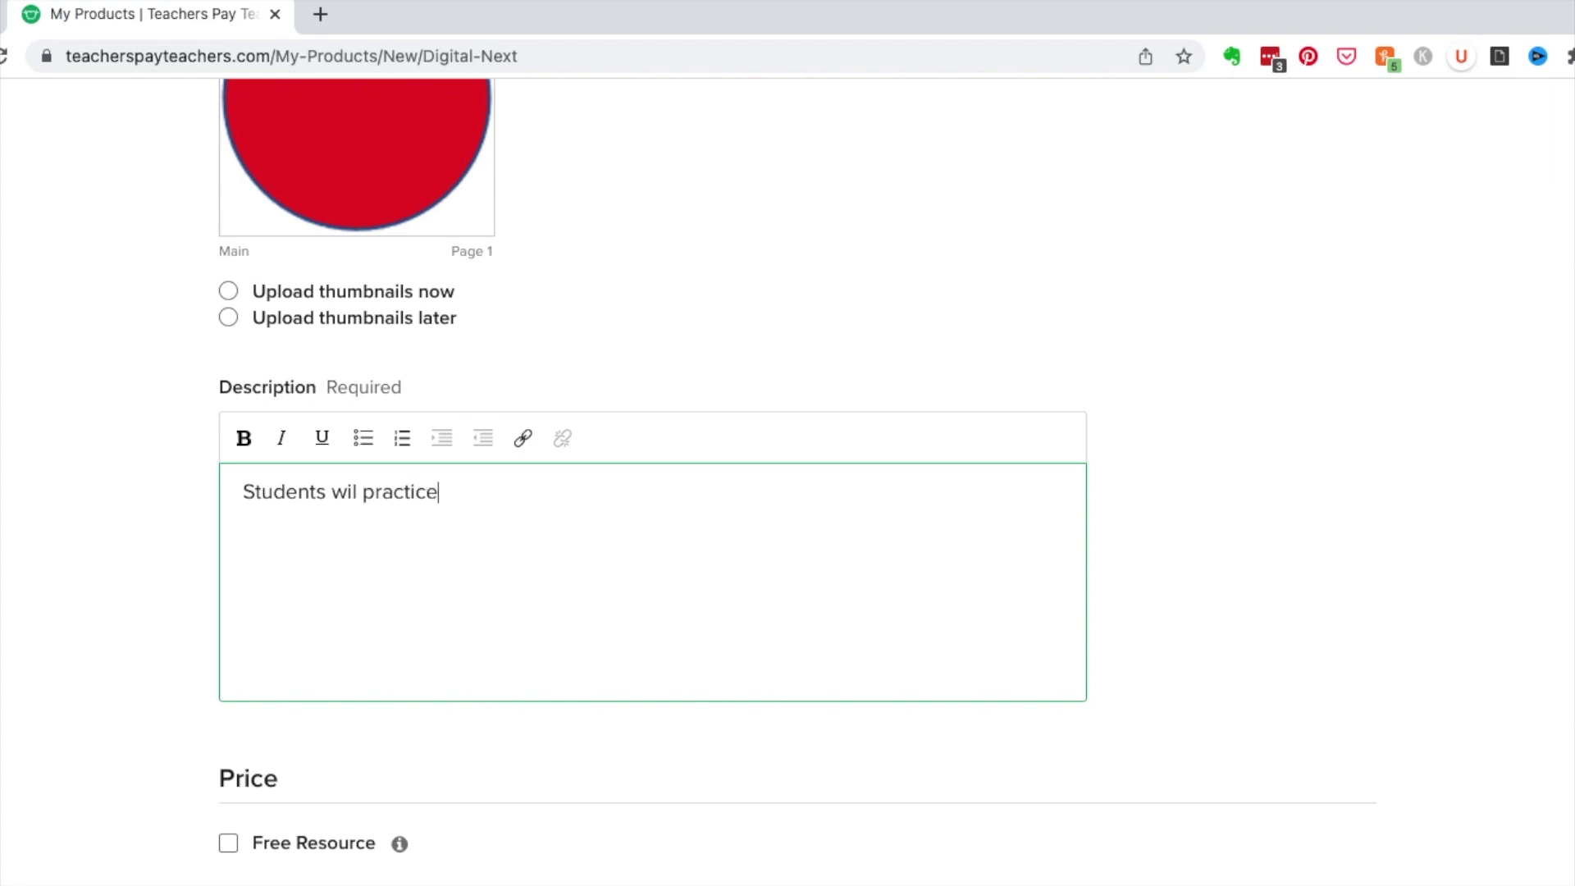
pyautogui.write(' - talk about skills')
pyautogui.press('Return')
pyautogui.press('Return')
pyautogui.write('Included in this resource:')
pyautogui.press('Return')
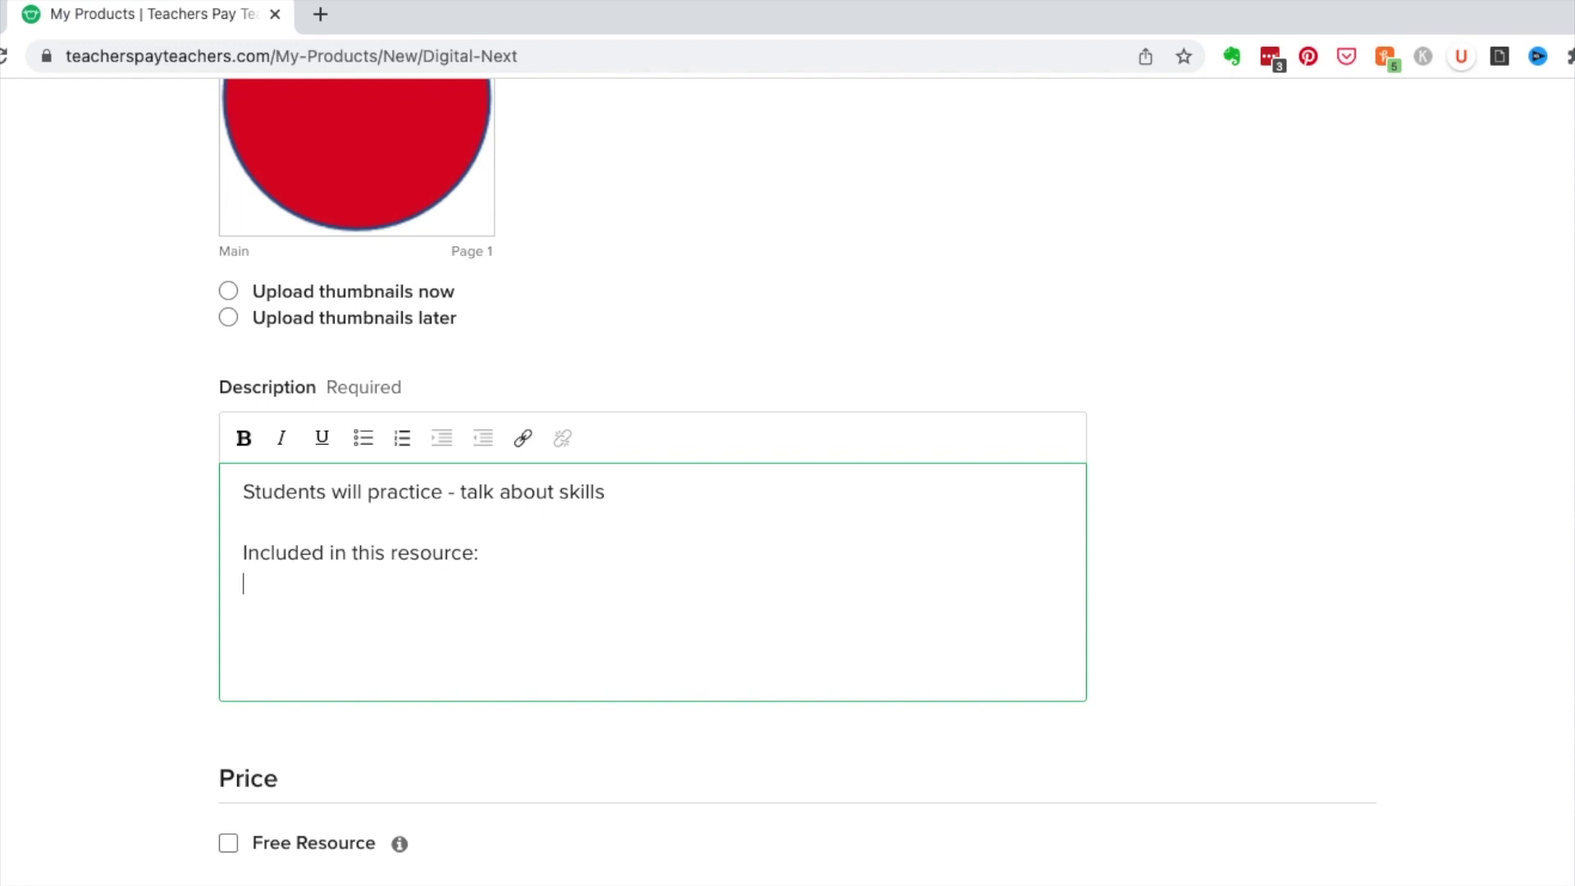
pyautogui.scroll(1, 491, 490)
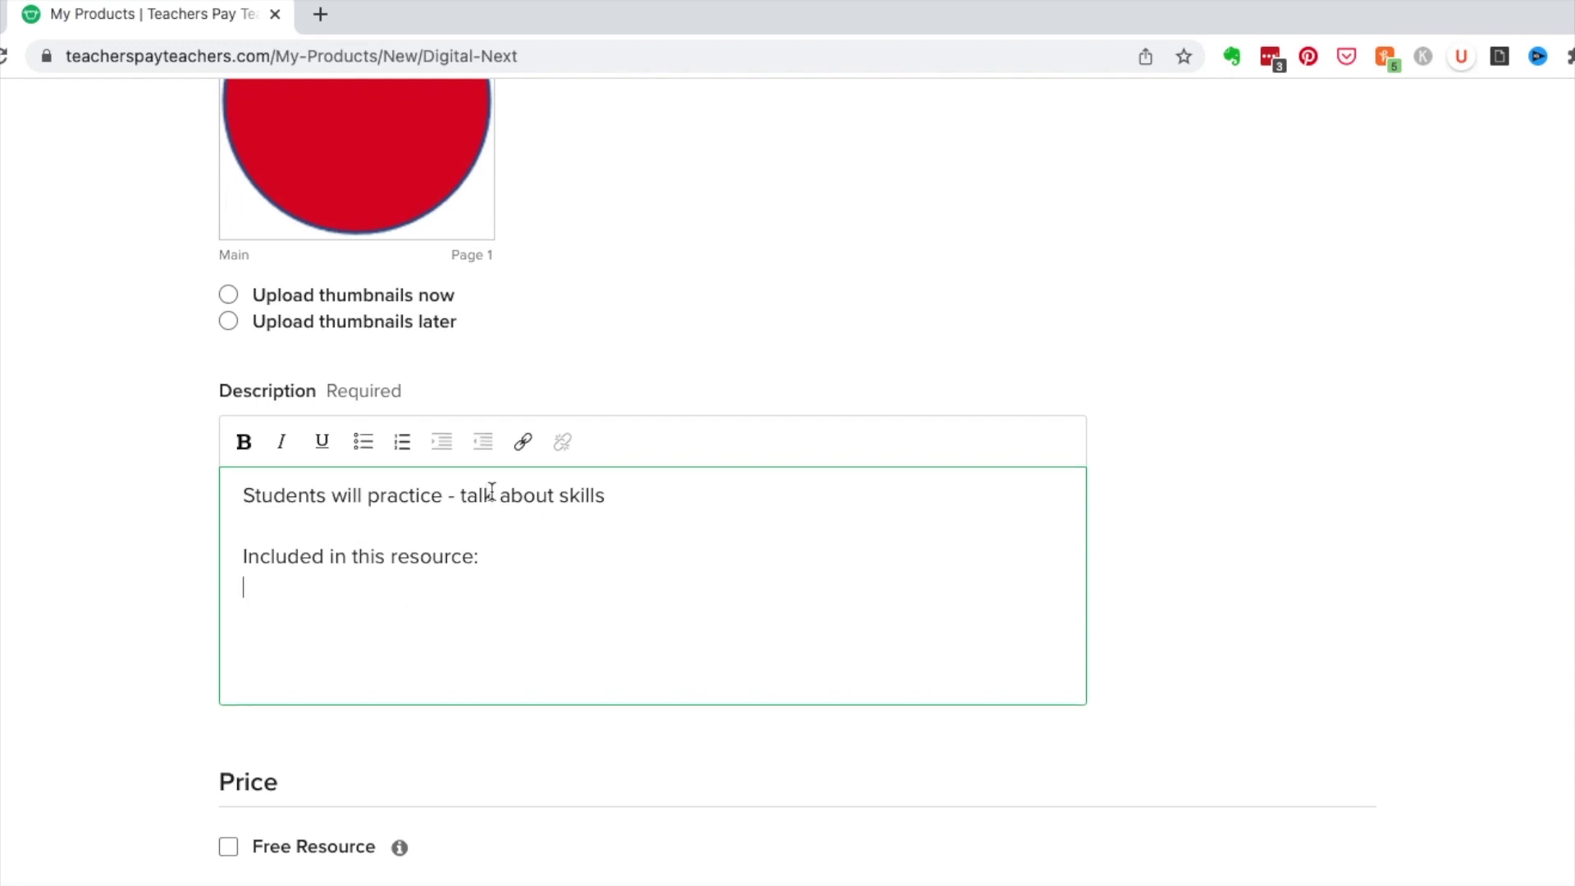
pyautogui.scroll(4, 491, 490)
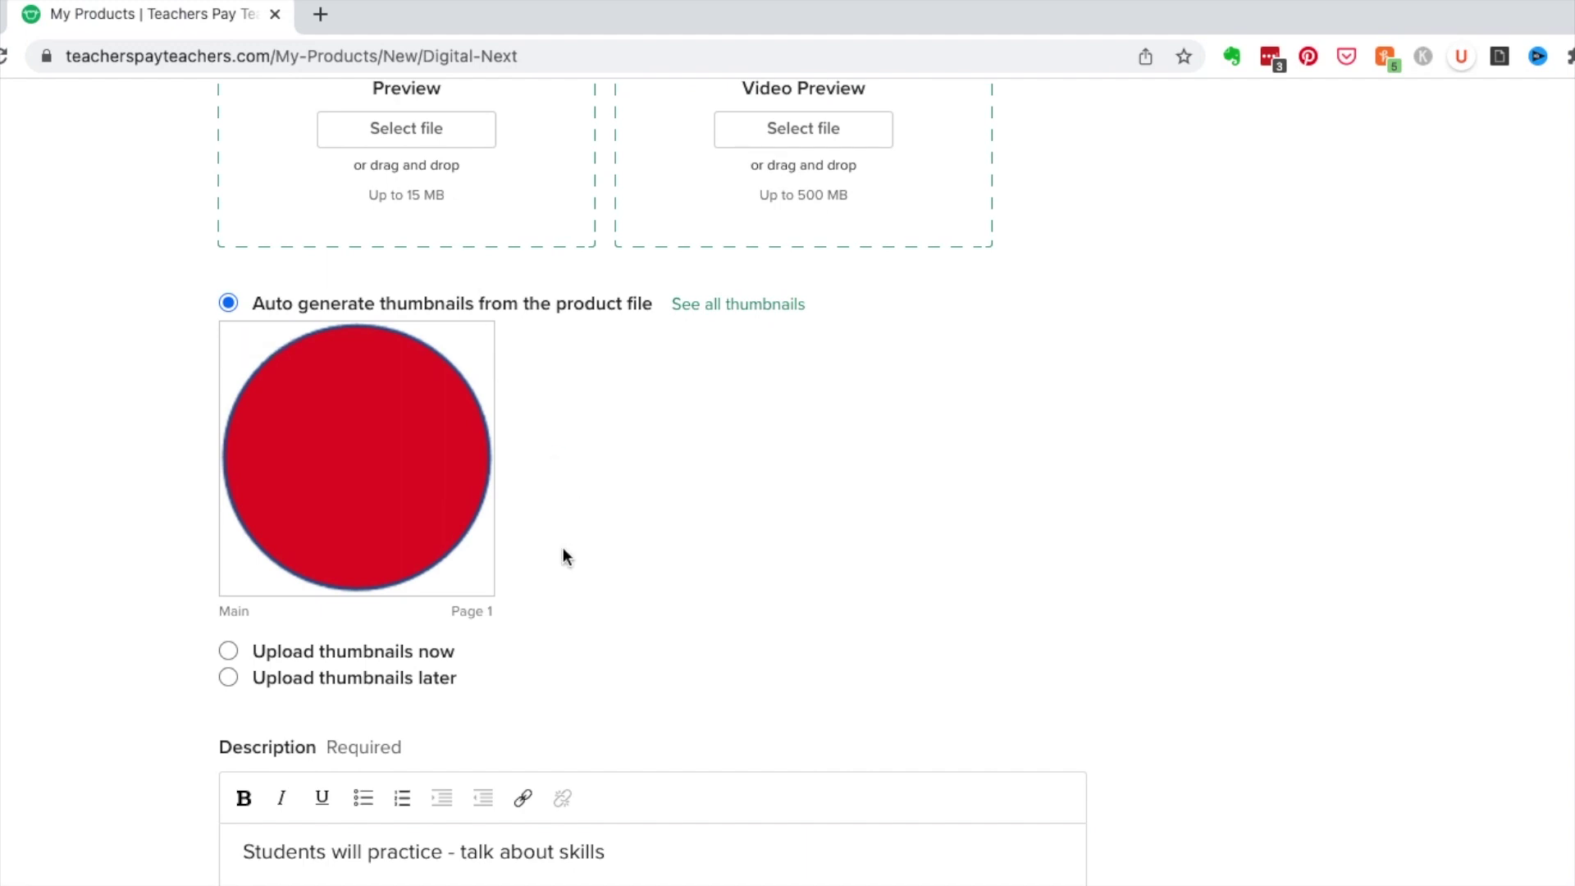
pyautogui.write('Included in this resource:')
pyautogui.press('Return')
pyautogui.scroll(5, 562, 548)
pyautogui.scroll(-1, 562, 548)
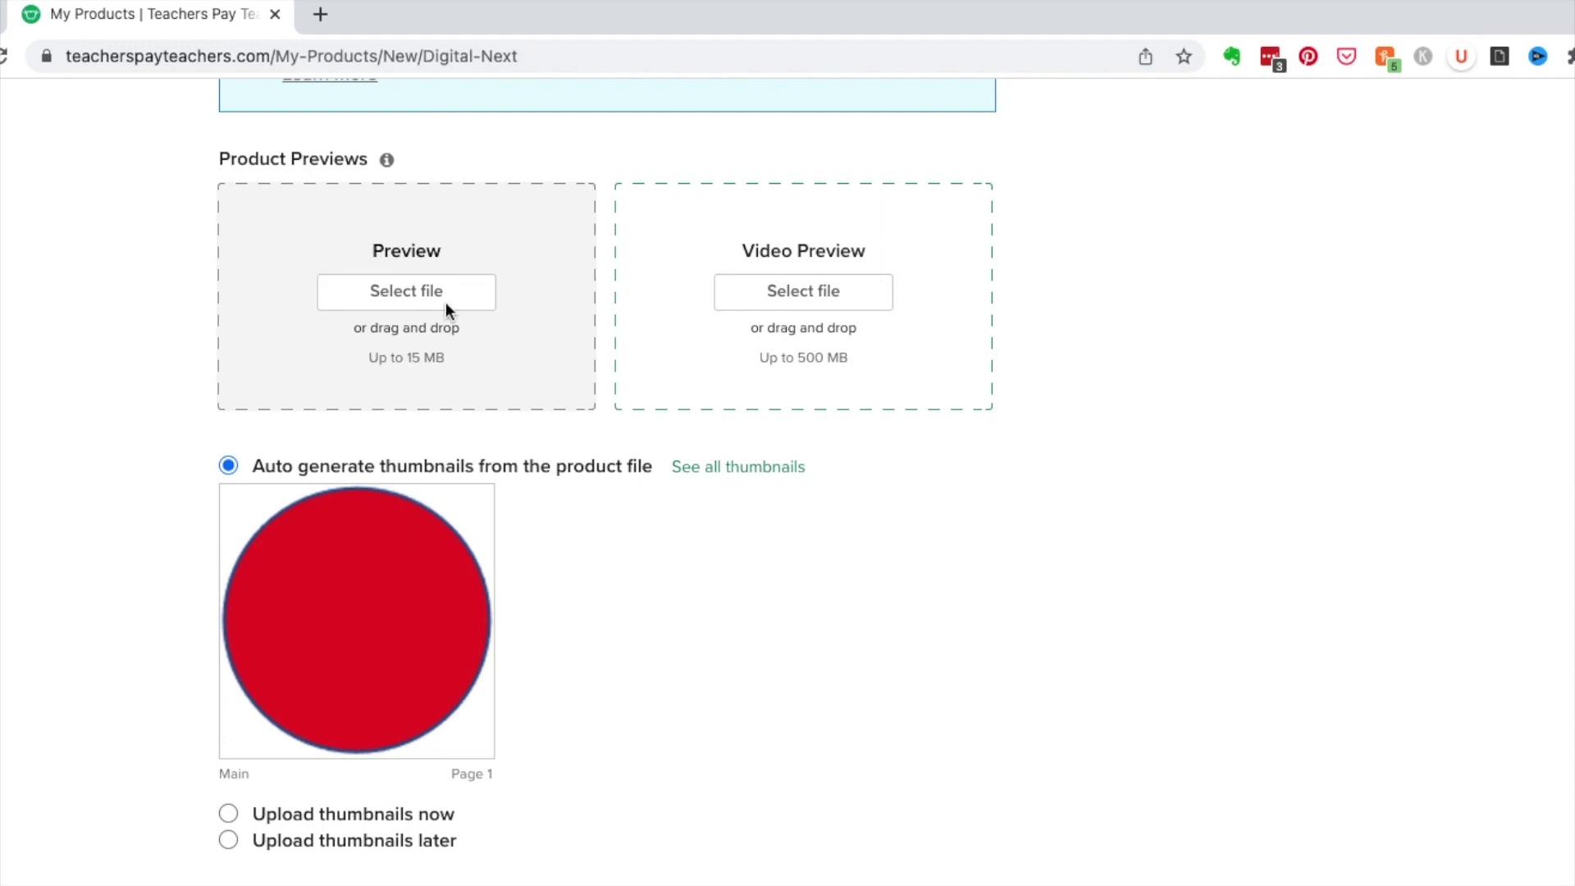
# Append "- math fact fluency" to the first line of the description and make "math fact fluency" bold.
pyautogui.click(354, 289)
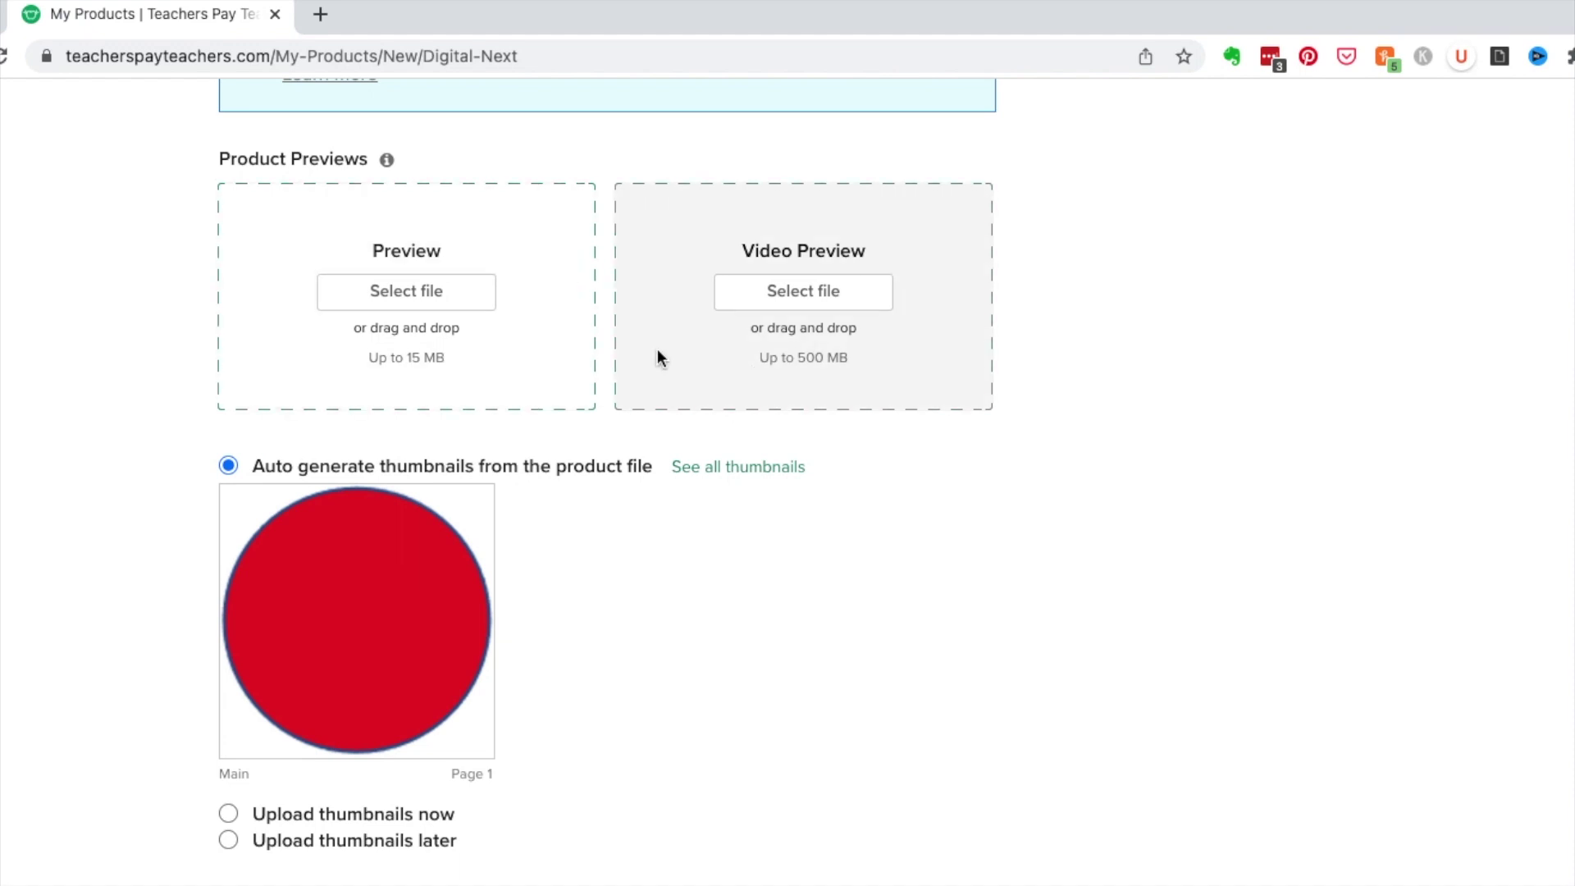
pyautogui.scroll(-9, 657, 349)
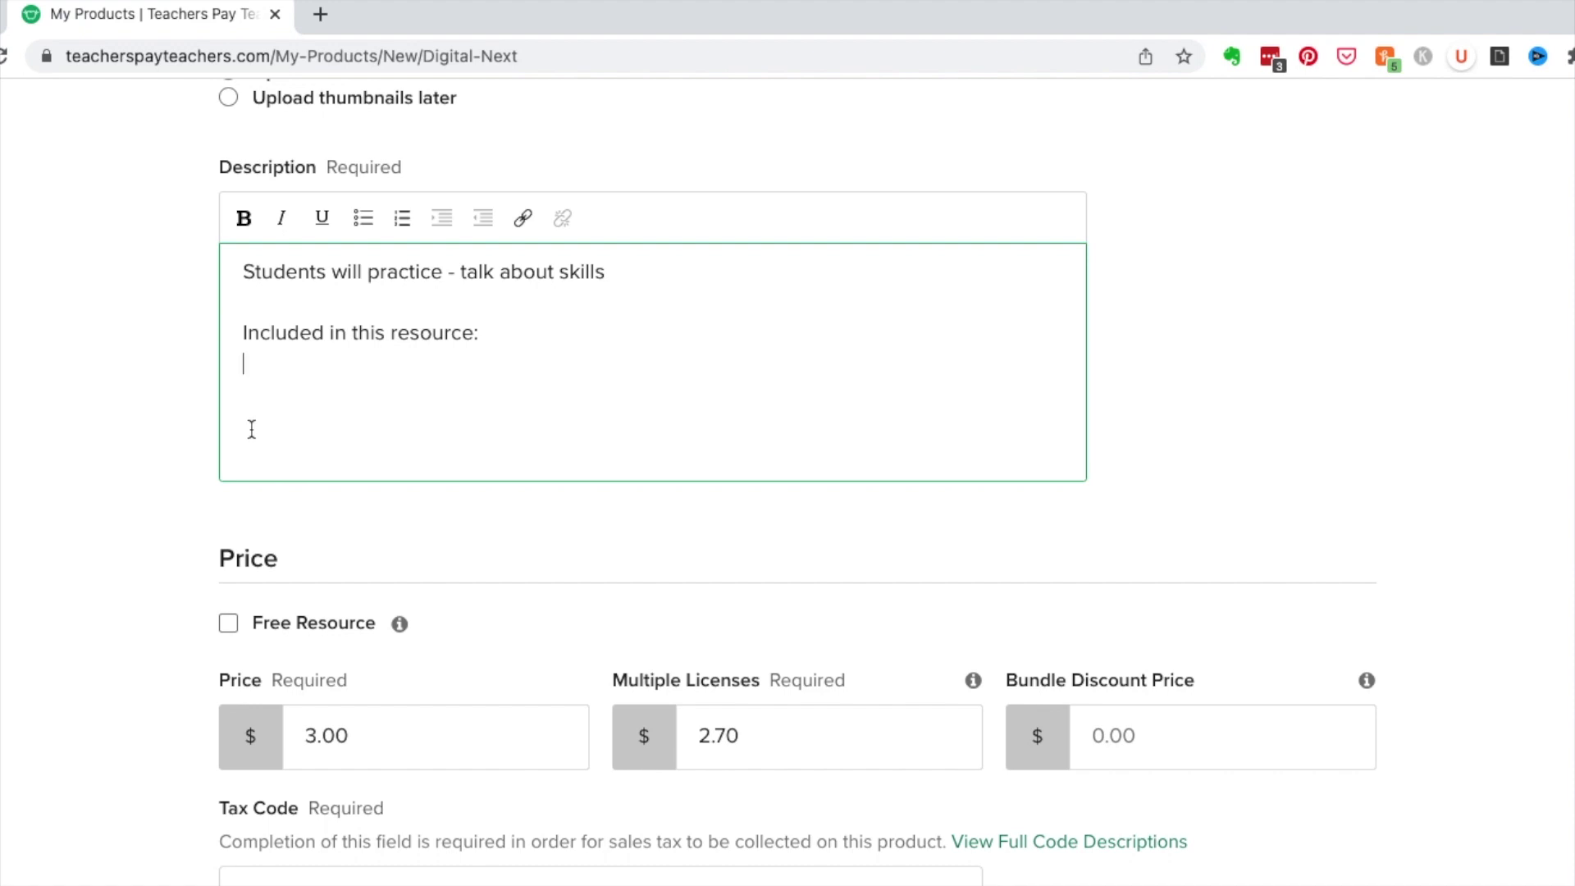
pyautogui.scroll(3, 485, 394)
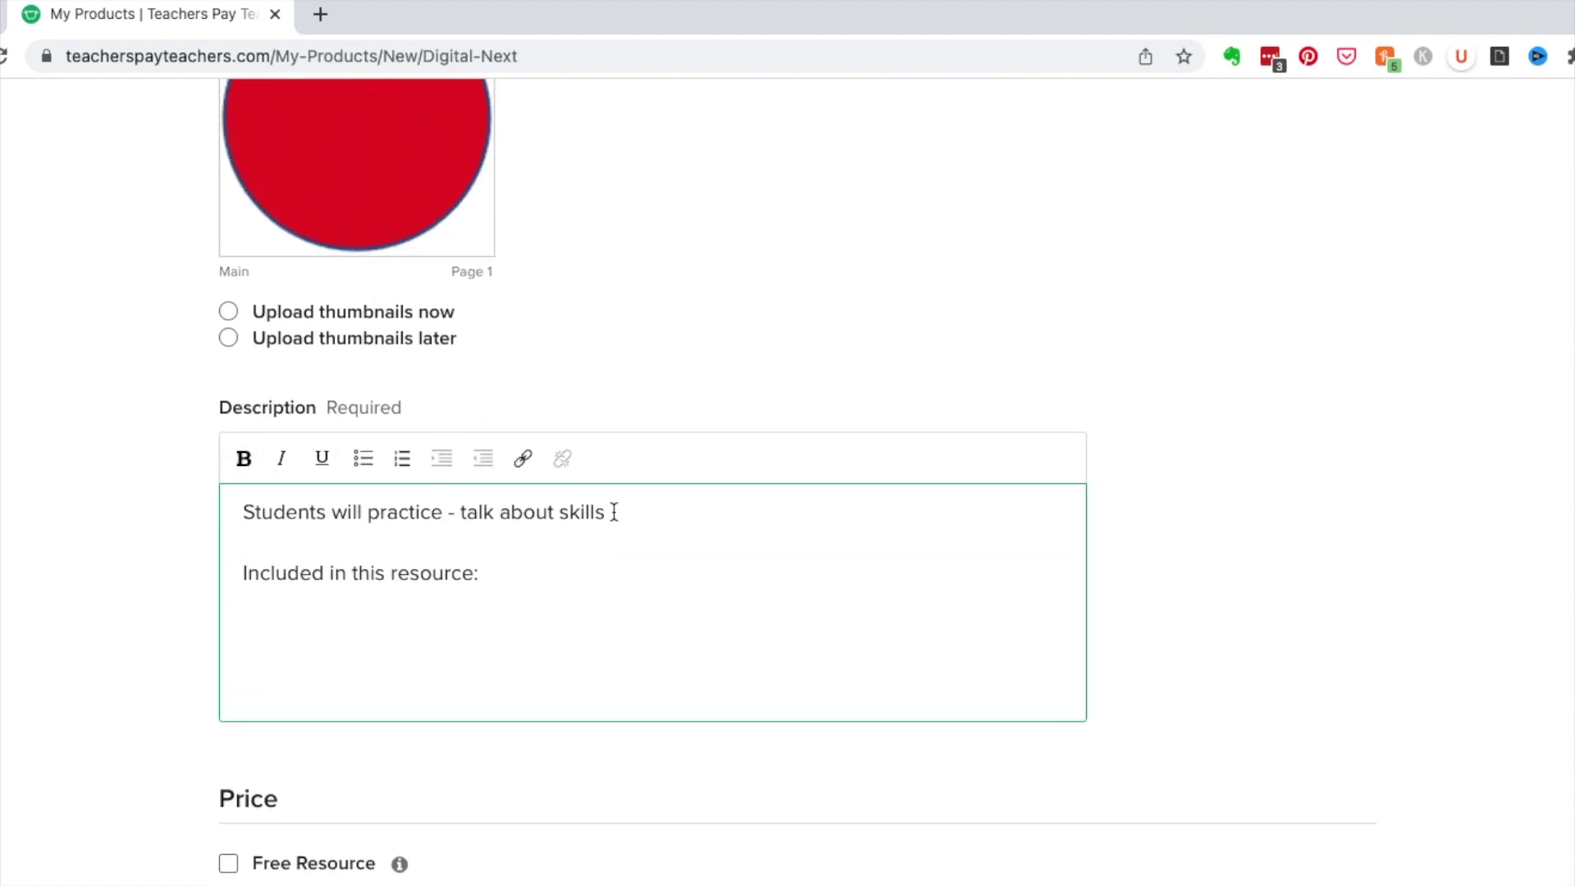
pyautogui.click(646, 516)
pyautogui.write('- math fact fluency')
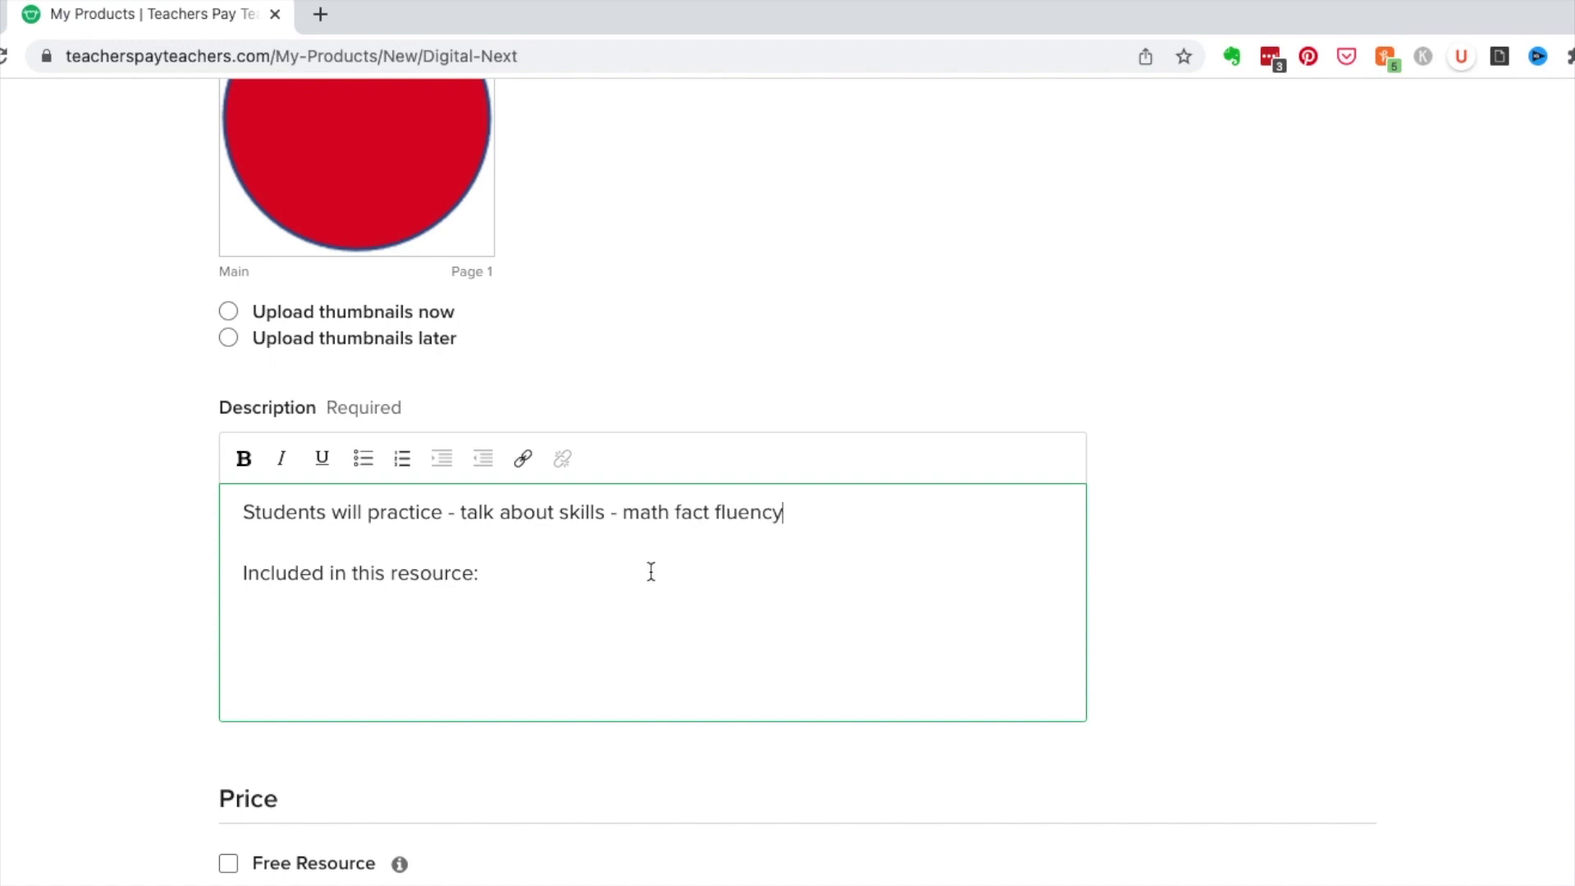
pyautogui.moveTo(622, 512); pyautogui.dragTo(790, 513)
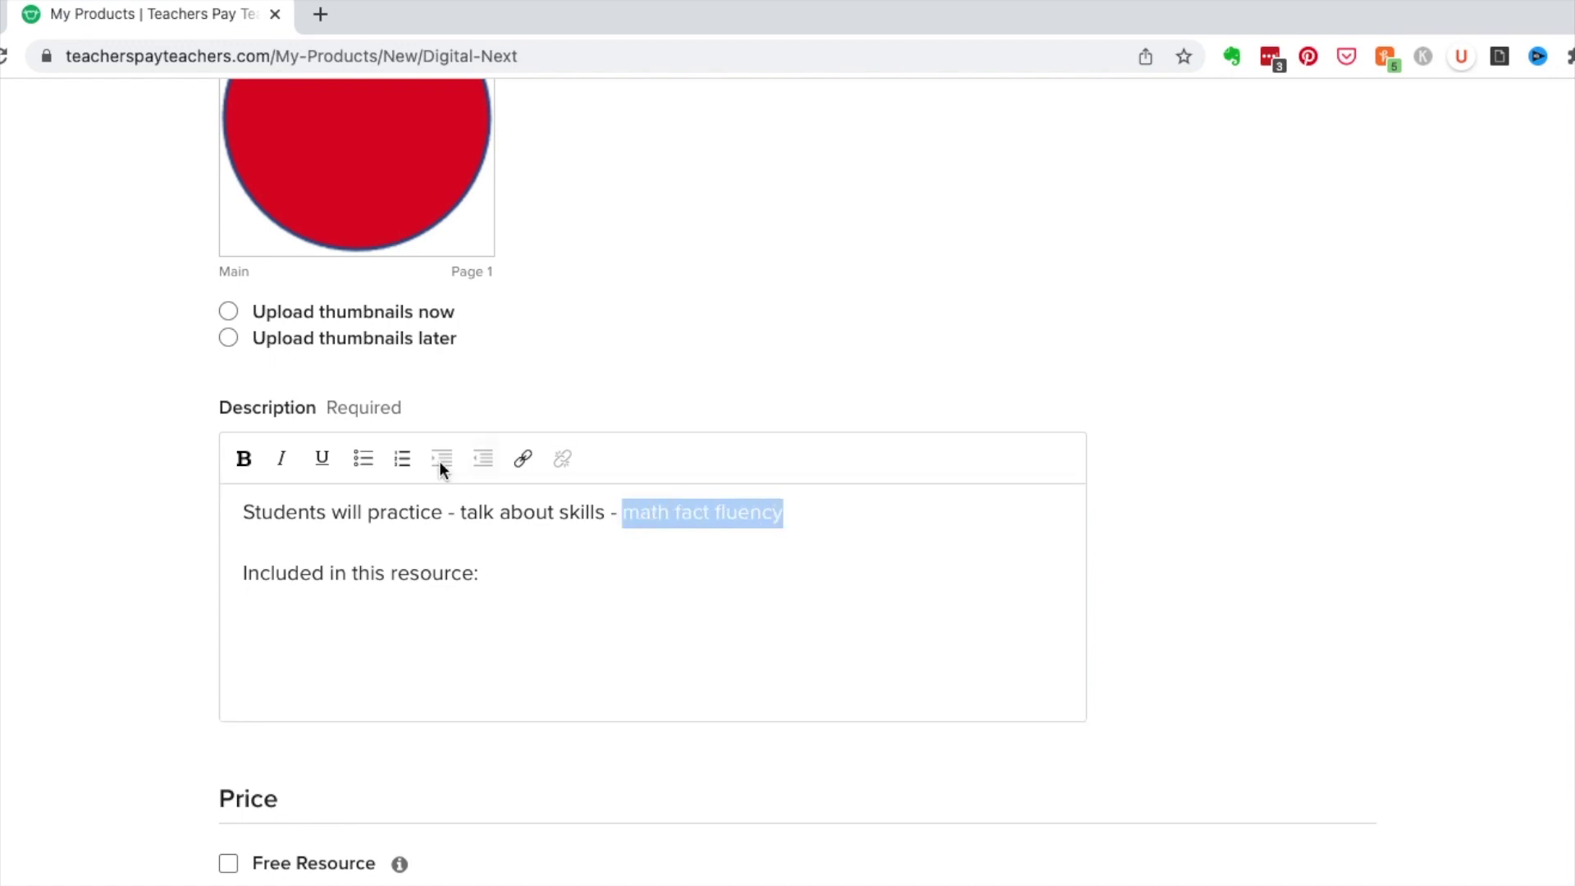
pyautogui.click(244, 458)
# Add a bold heading "Related Products That May Interest You" below the "Included in this resource:" section of the description.
pyautogui.click(557, 572)
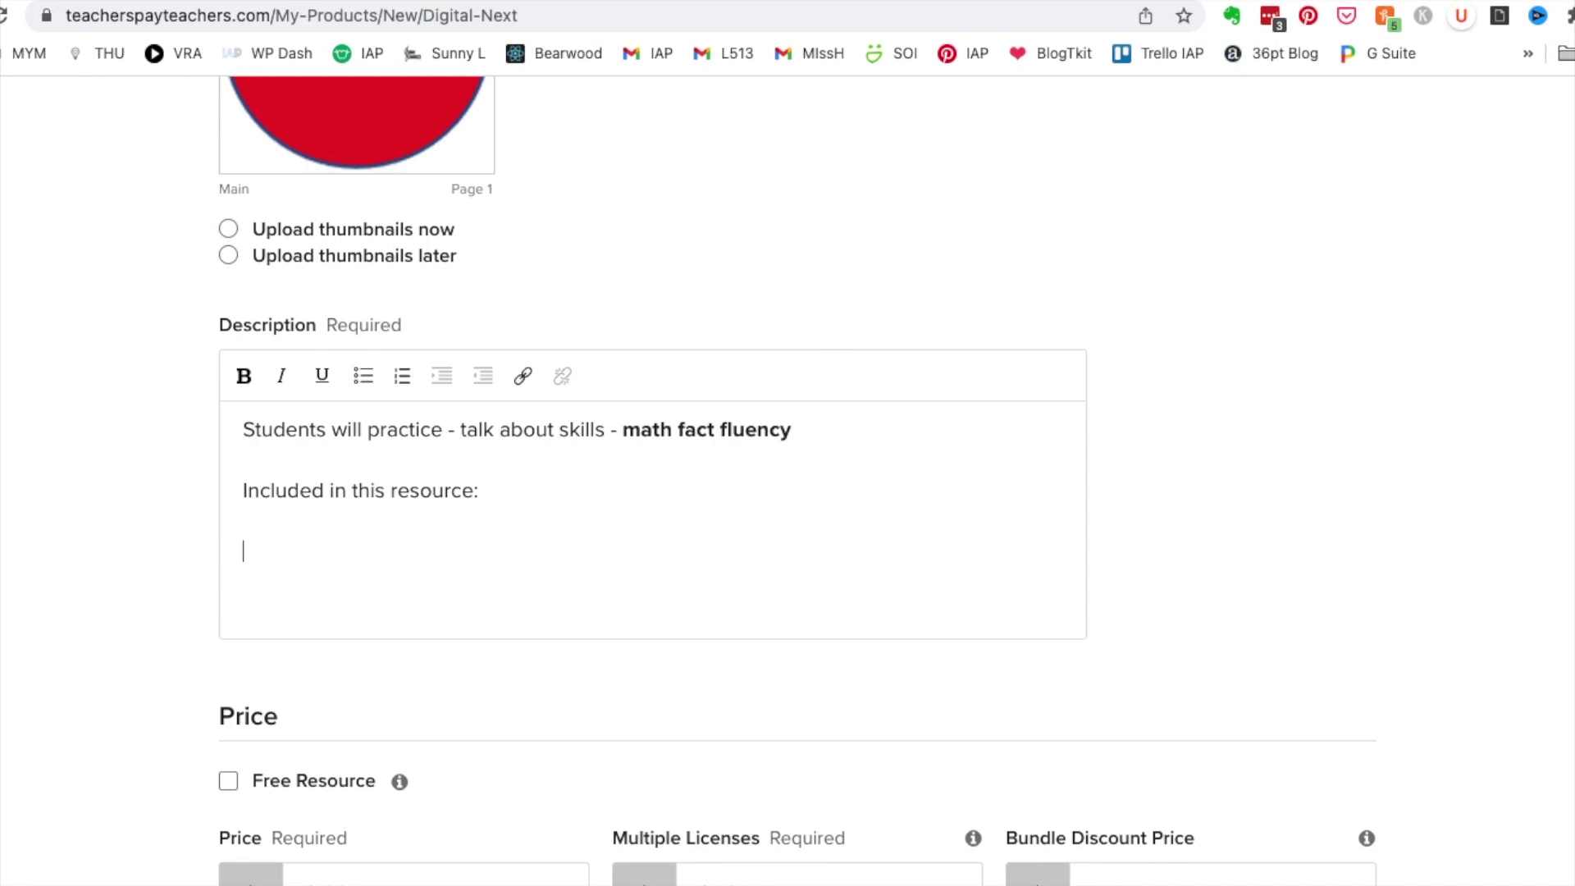
pyautogui.press('Return')
pyautogui.write('Related ')
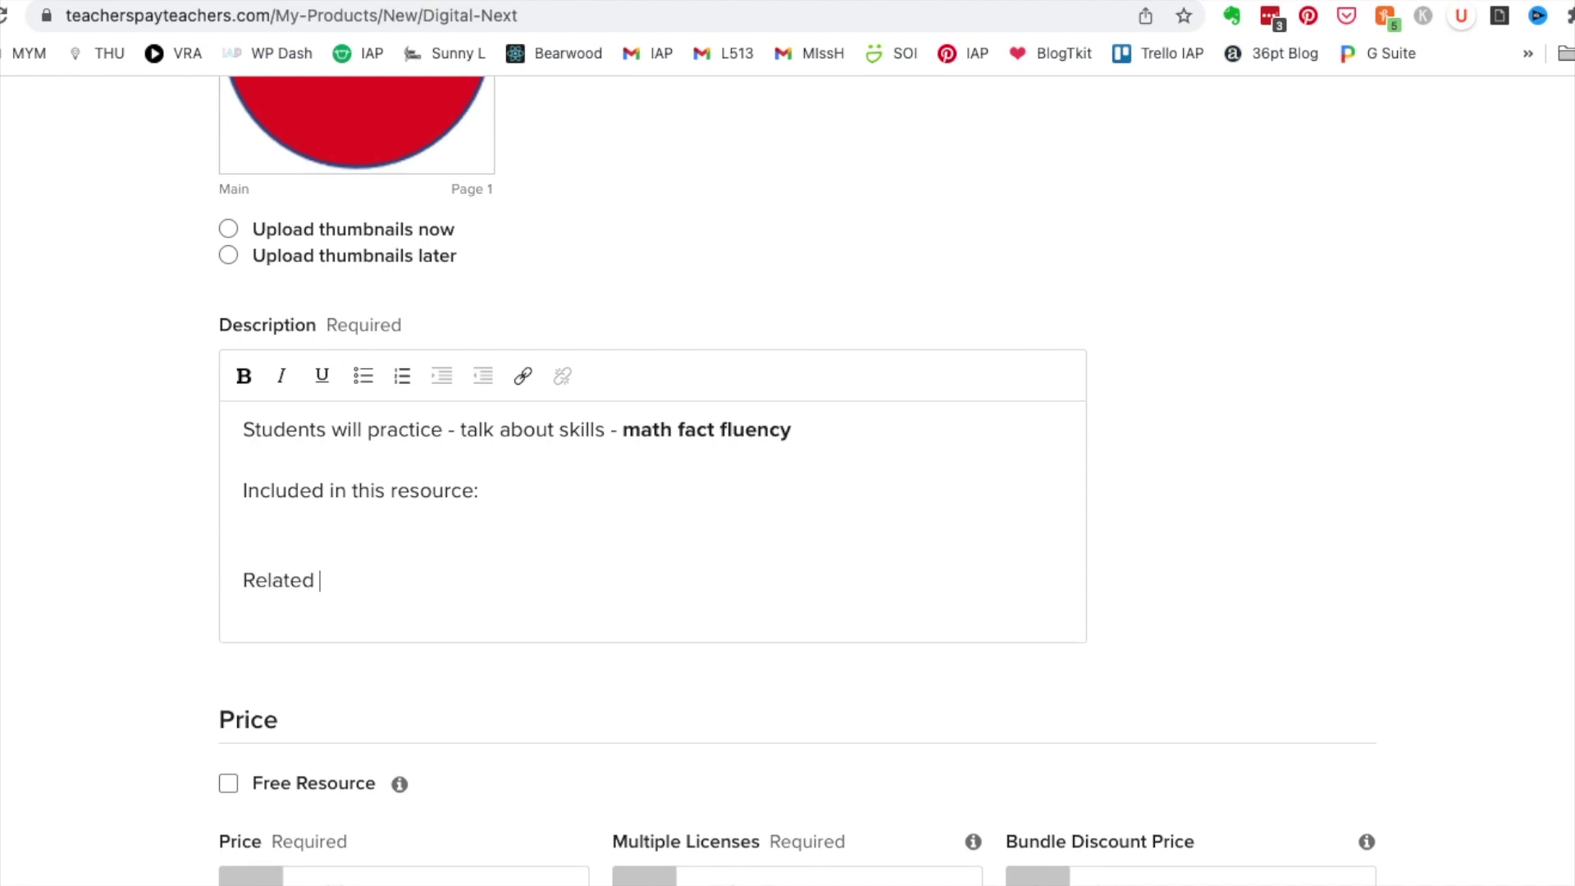
pyautogui.write('Products That May ')
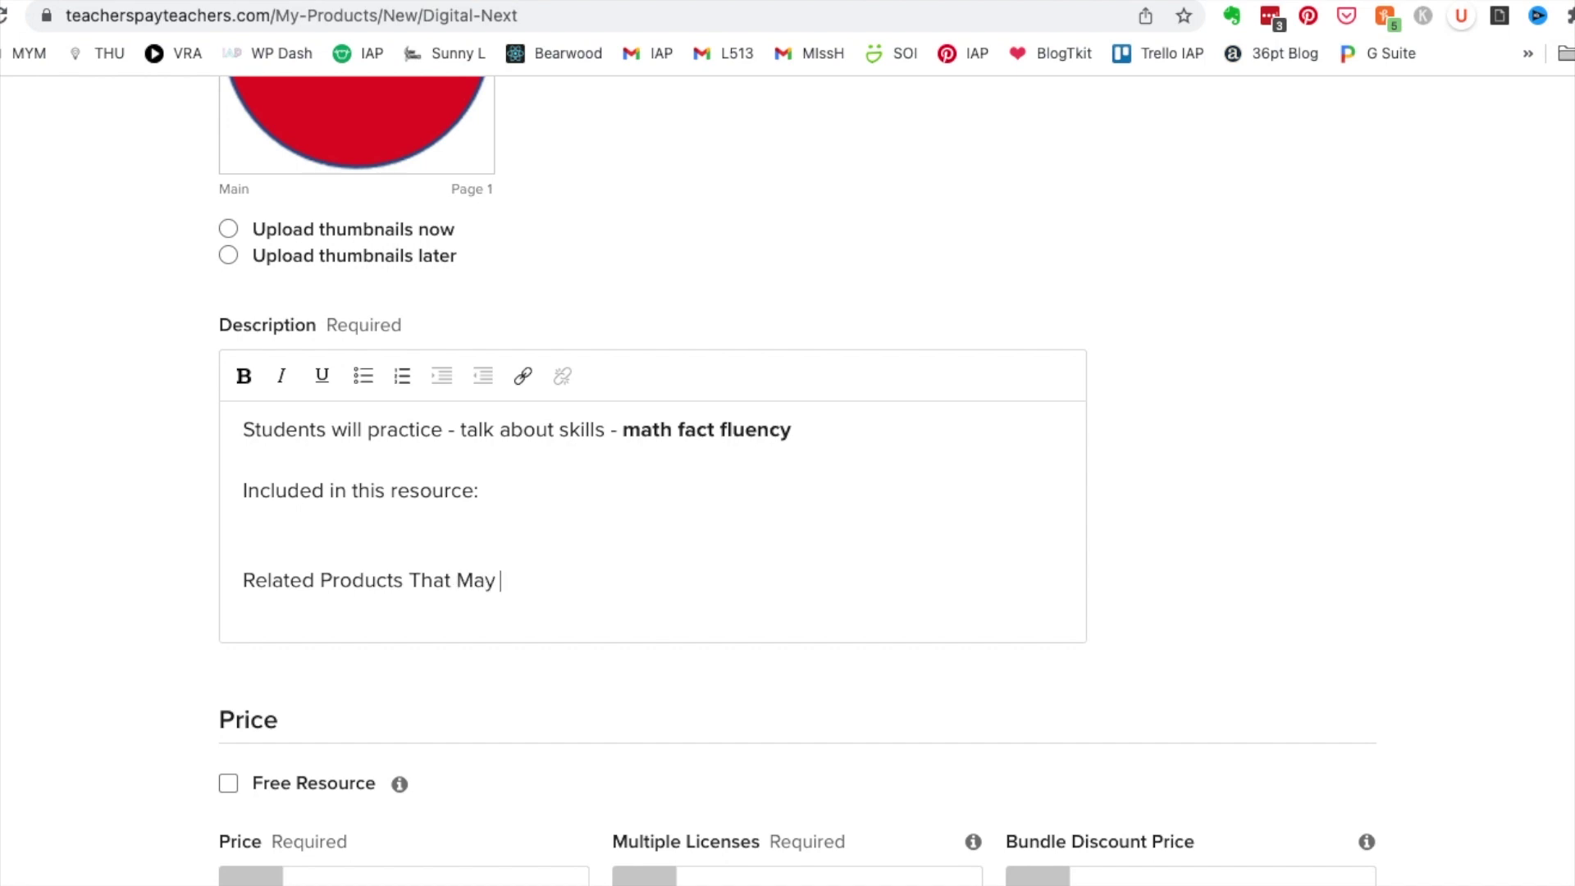
pyautogui.write('Interestg')
pyautogui.press('BackSpace')
pyautogui.write('You')
pyautogui.moveTo(243, 583); pyautogui.dragTo(630, 581)
pyautogui.press('super+b')
# Insert a row of asterisks above the related products heading and a matching row below it as dividers.
pyautogui.click(327, 549)
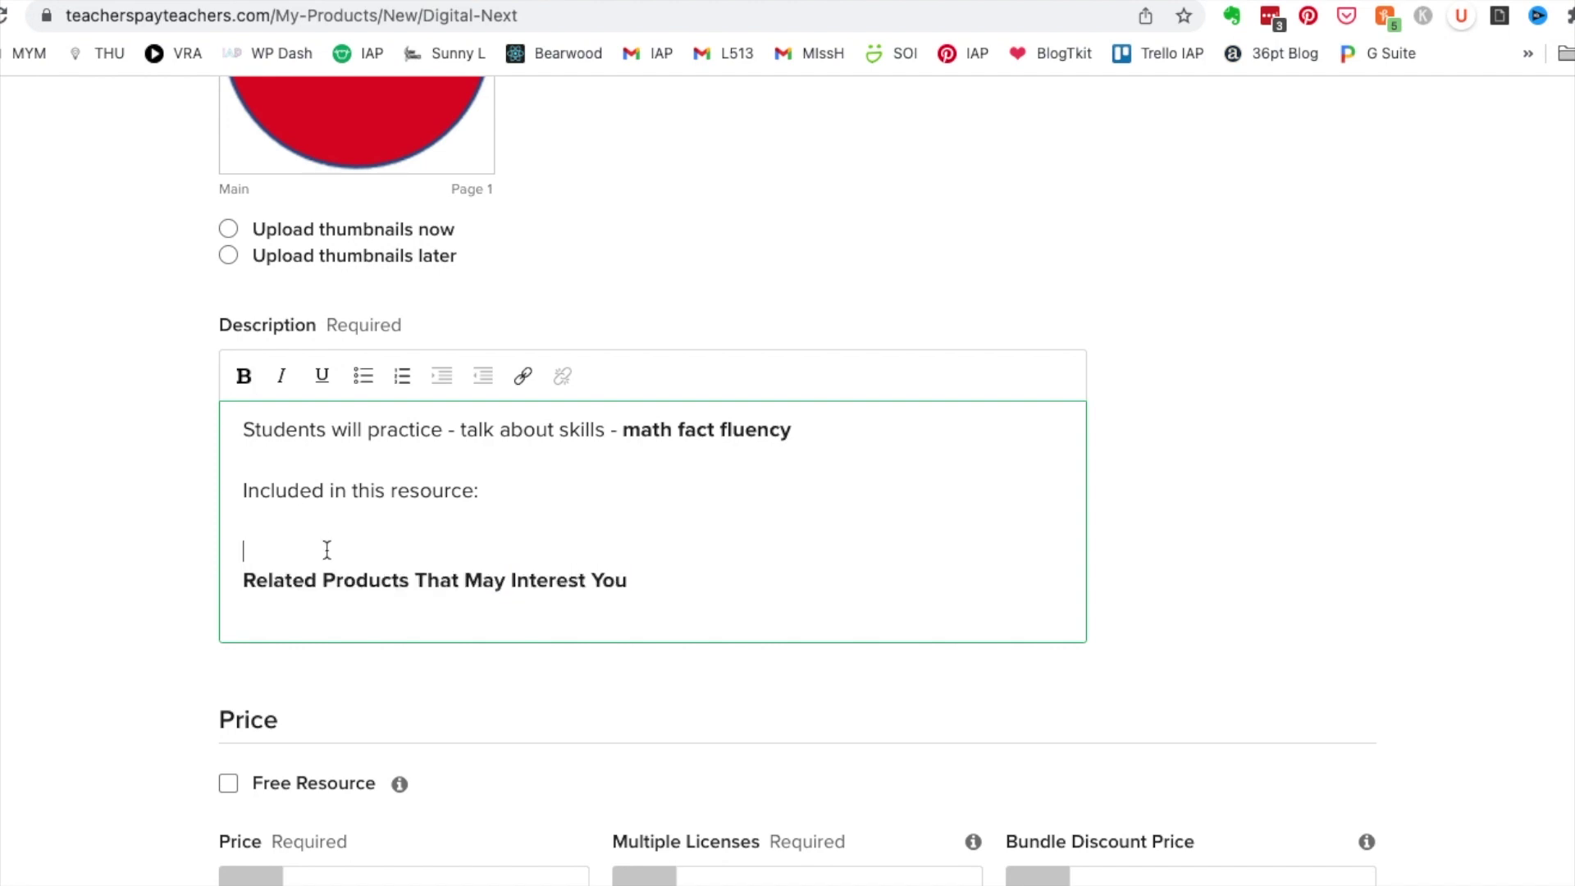
pyautogui.press('super+v')
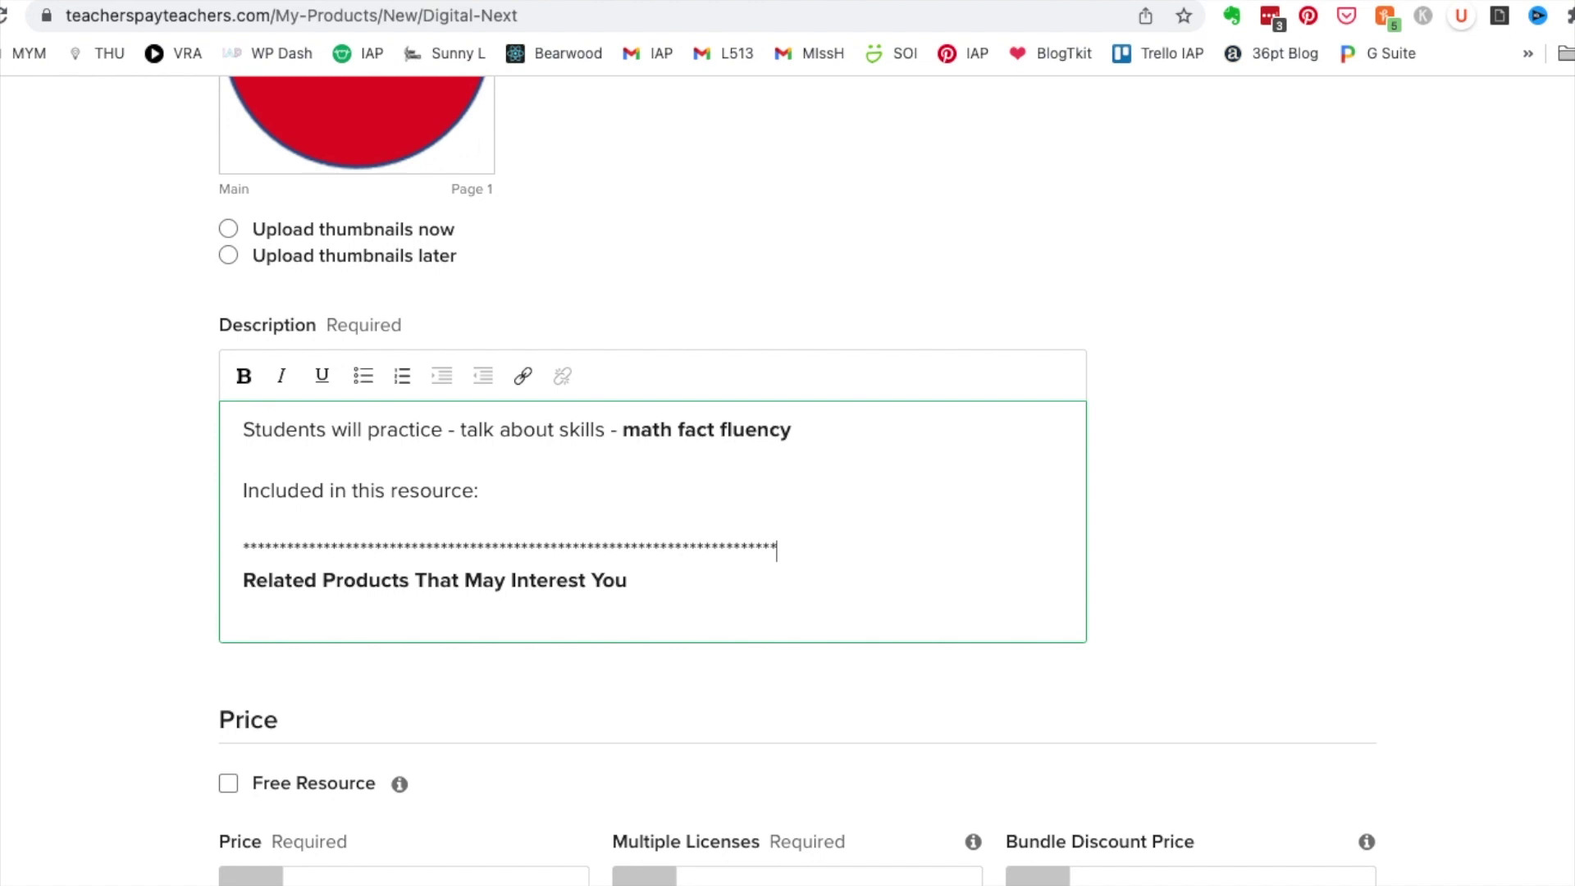
pyautogui.scroll(-5, 259, 413)
pyautogui.click(253, 207)
pyautogui.press('Return')
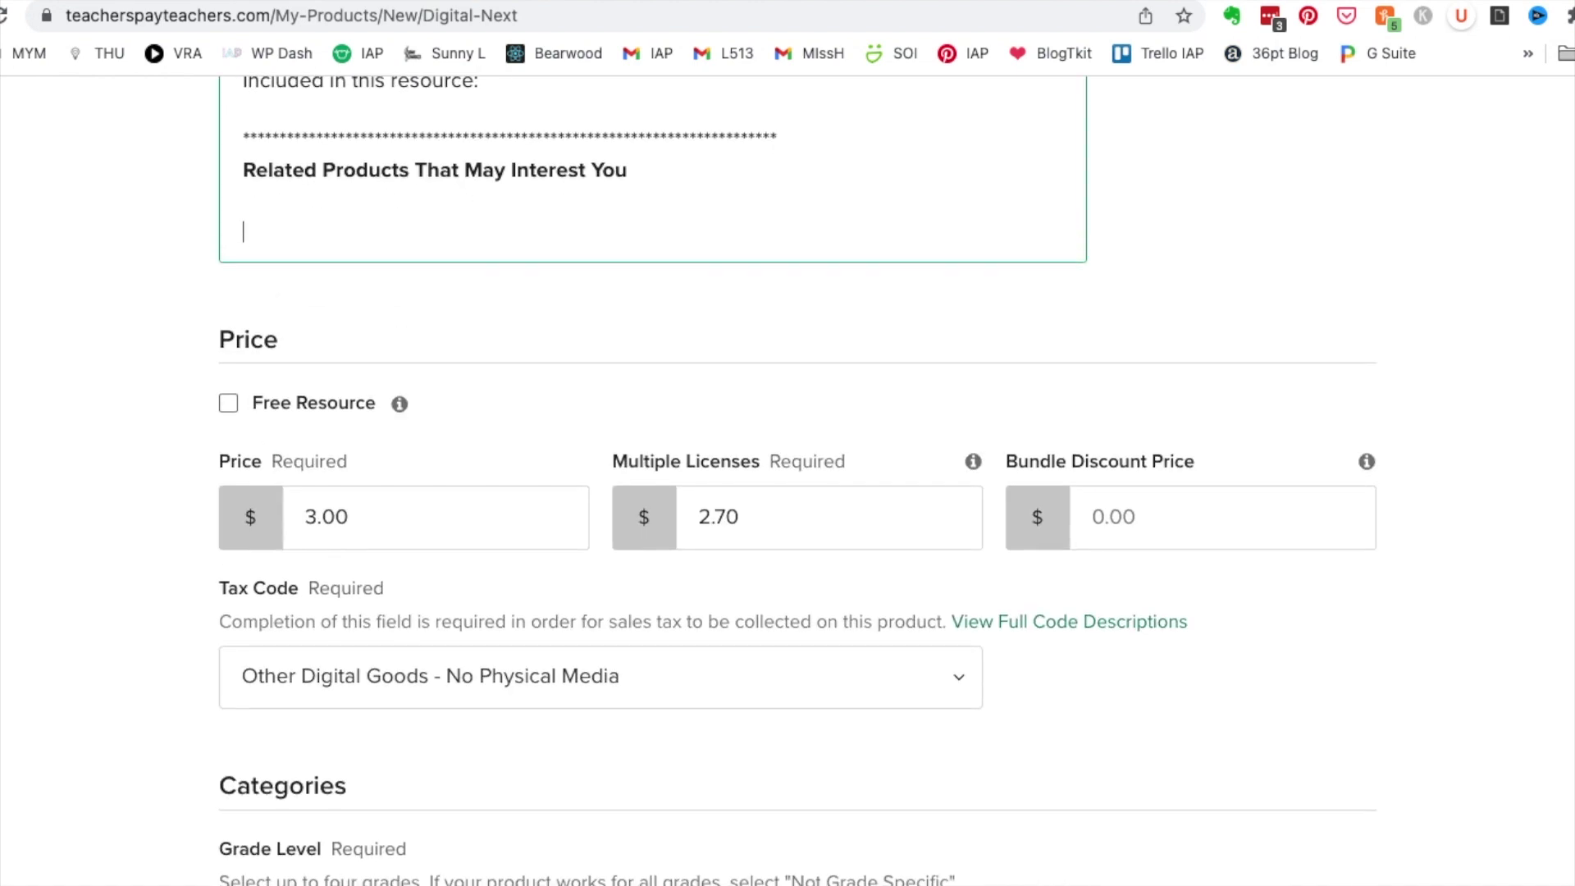
pyautogui.write('***************************************')
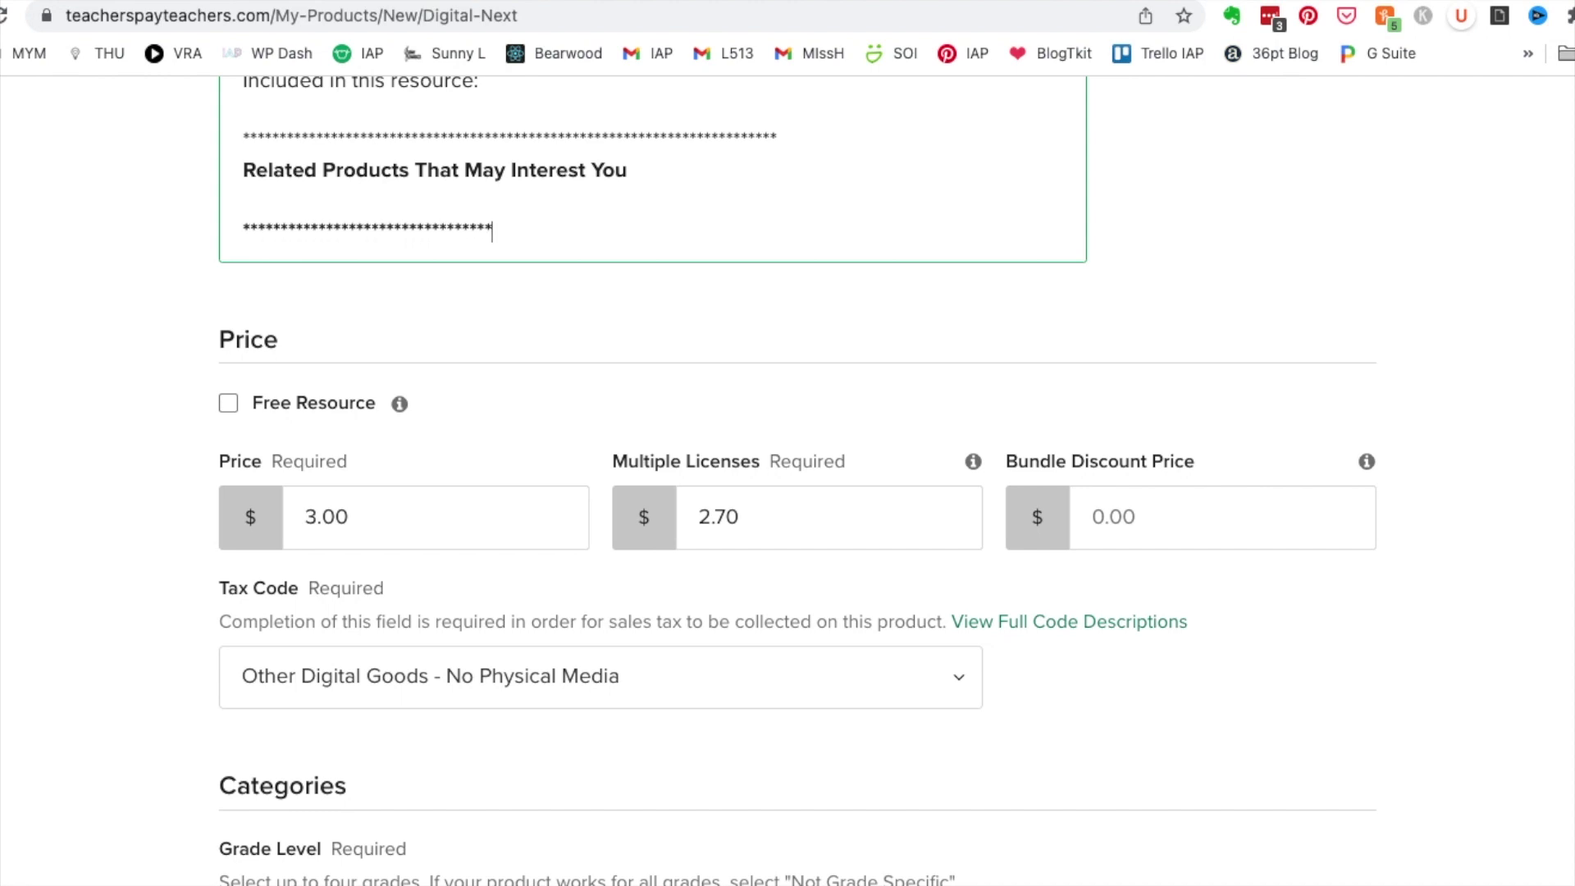
pyautogui.write('************************')
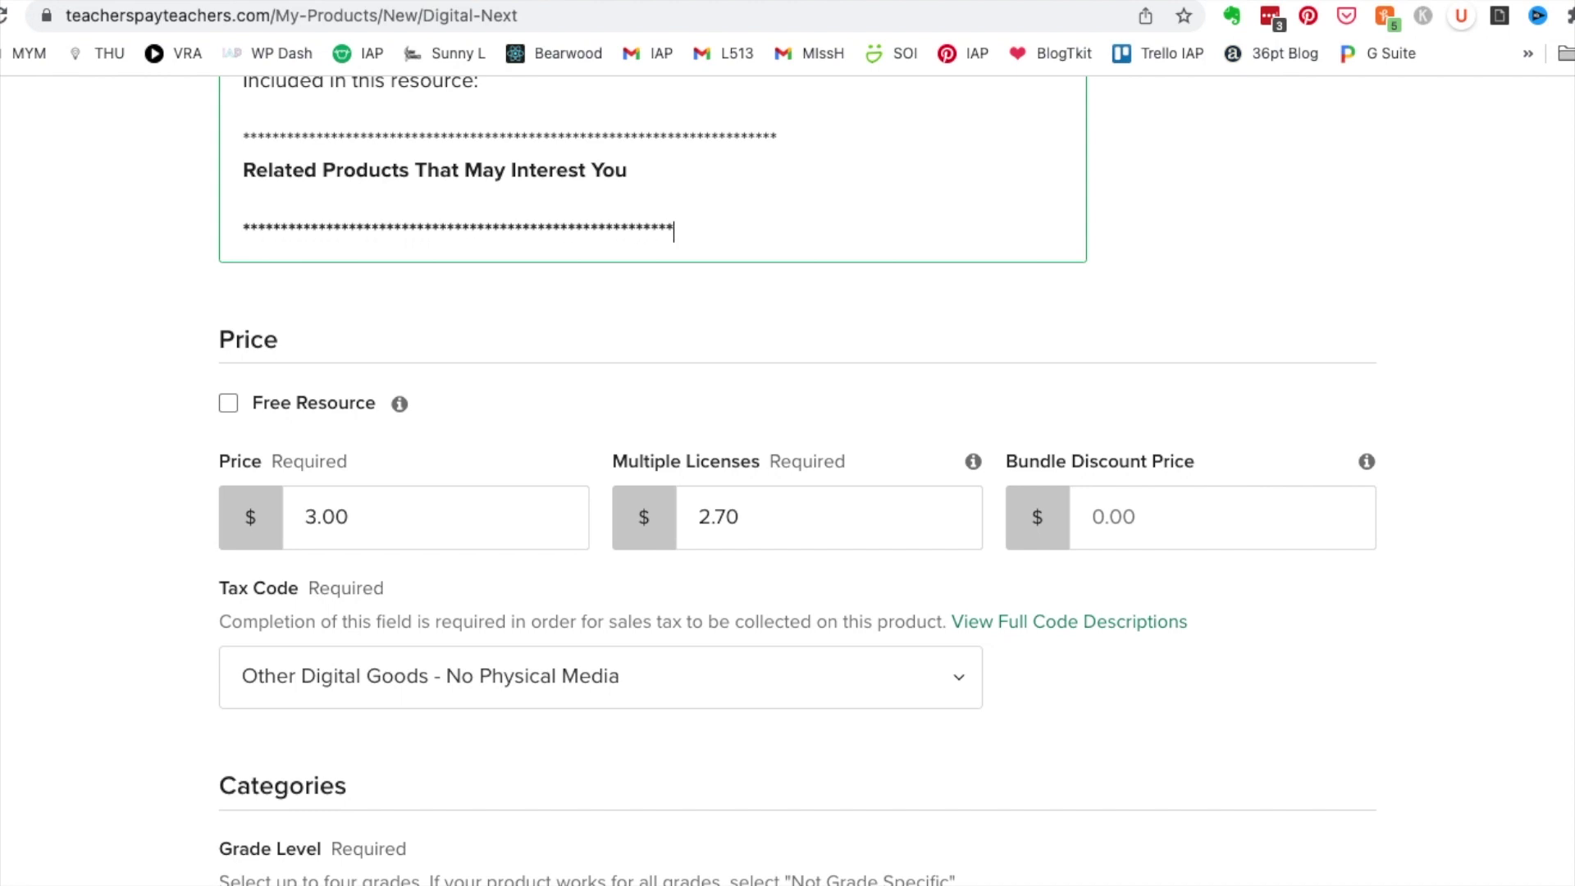
pyautogui.write('********')
# List "- hyperlinked table of contents", "- written instructions" and "- answer keys" under "Included in this resource:", followed by a blank line.
pyautogui.scroll(2, 252, 209)
pyautogui.click(251, 257)
pyautogui.write('- hyperlinked table of contensts')
pyautogui.press('BackSpace')
pyautogui.press('BackSpace')
pyautogui.write('ts')
pyautogui.press('Return')
pyautogui.write('- writtne')
pyautogui.press('BackSpace')
pyautogui.press('BackSpace')
pyautogui.write('en ins')
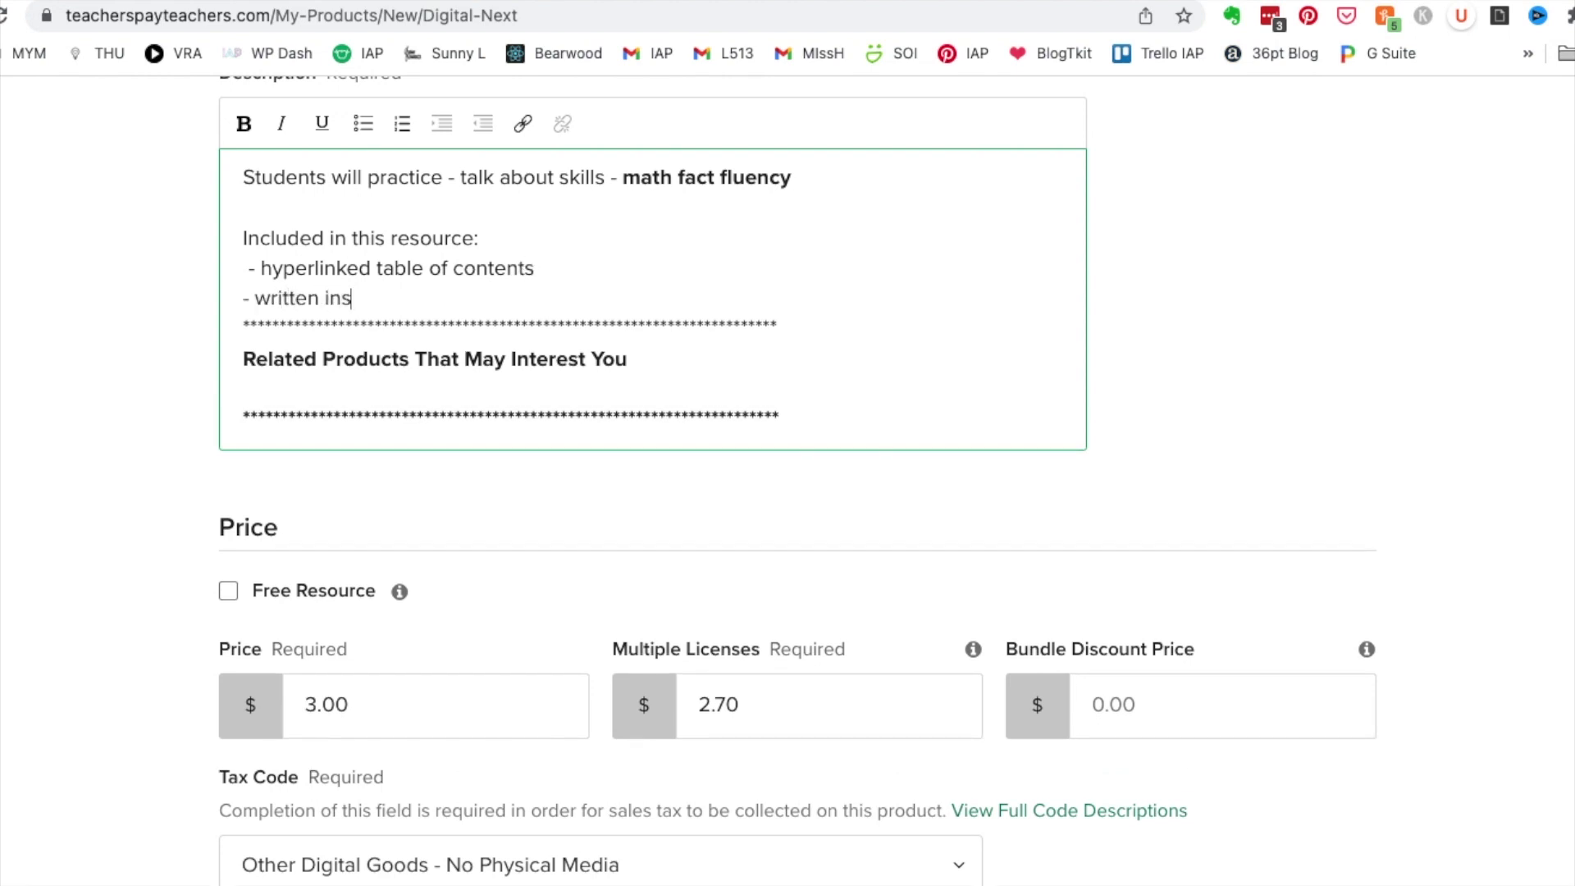
pyautogui.write('tructions')
pyautogui.press('Return')
pyautogui.write('- a')
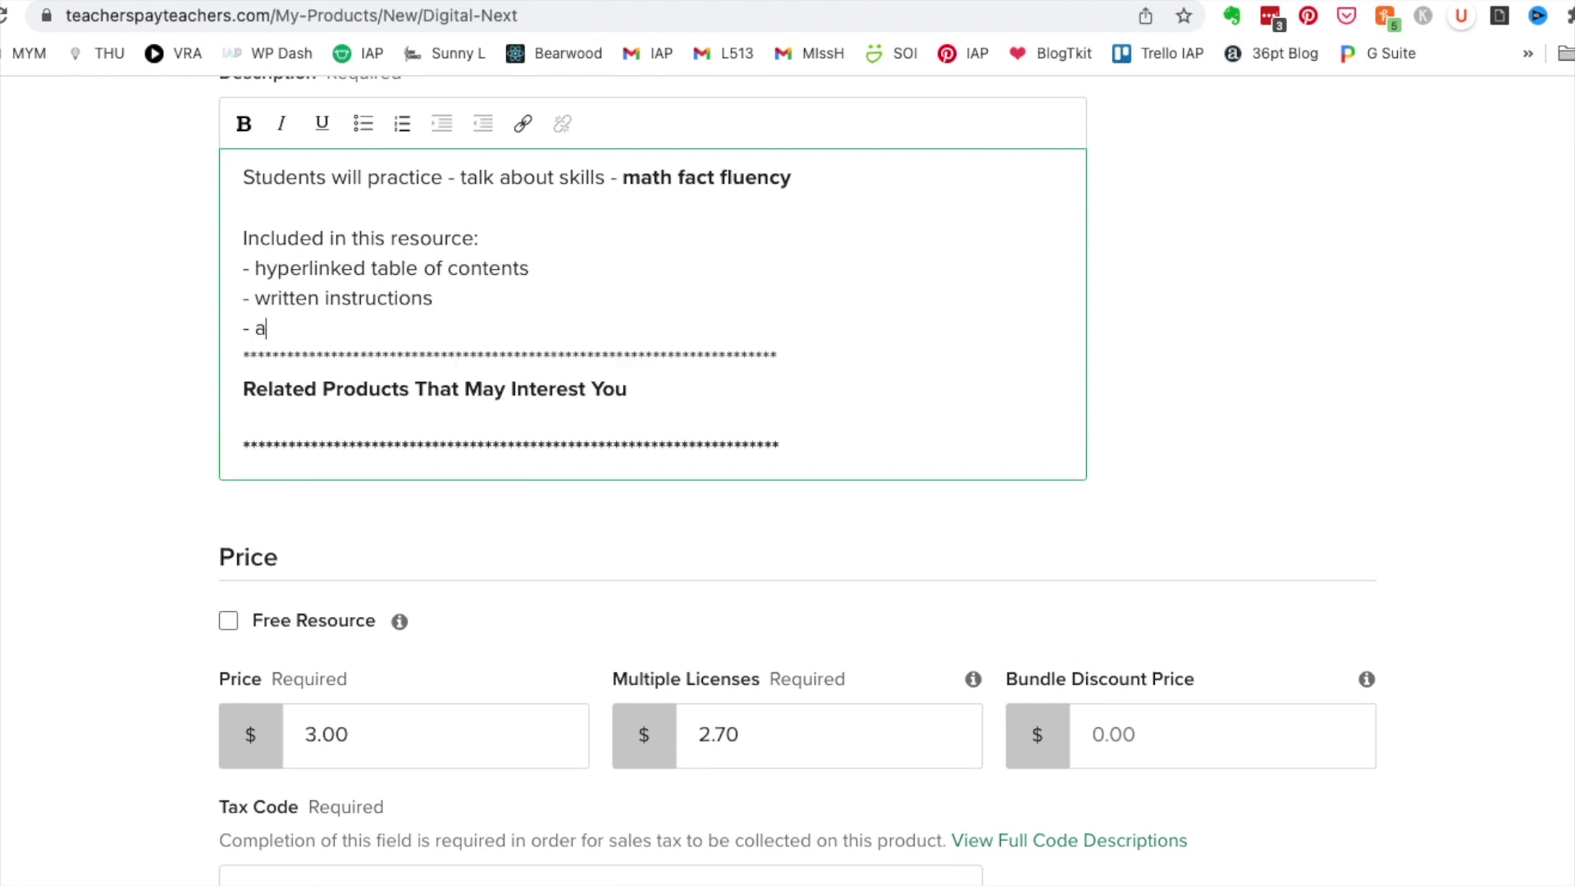
pyautogui.write('nswer keys')
pyautogui.press('Return')
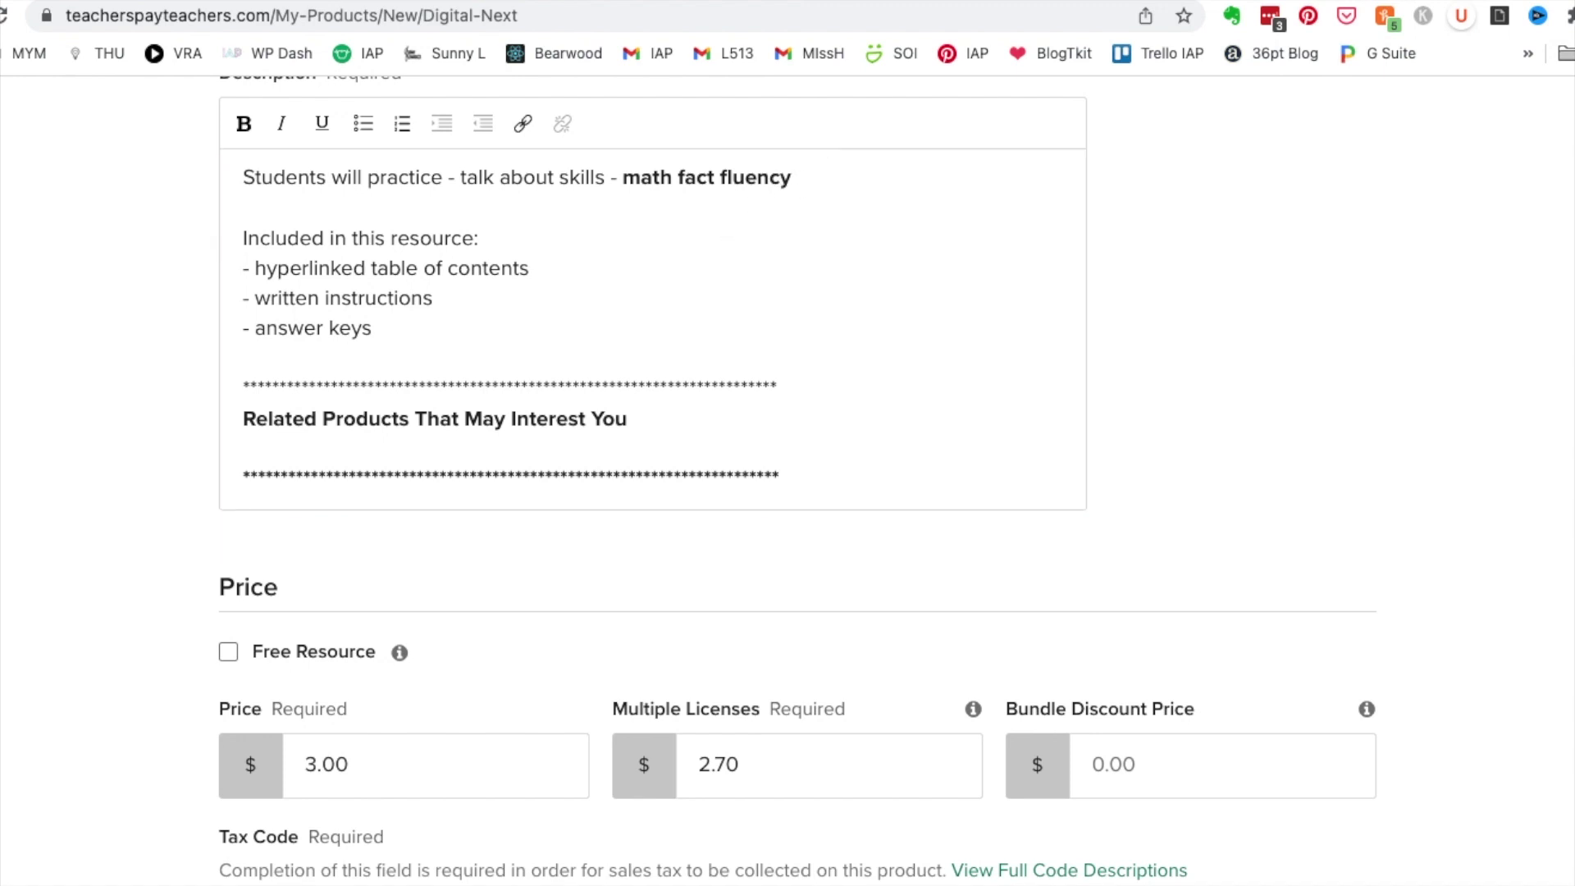
# Open the HTML special symbols page at sabinanore.com/design/html-special-symbols/ in a new browser tab.
pyautogui.press('super+t')
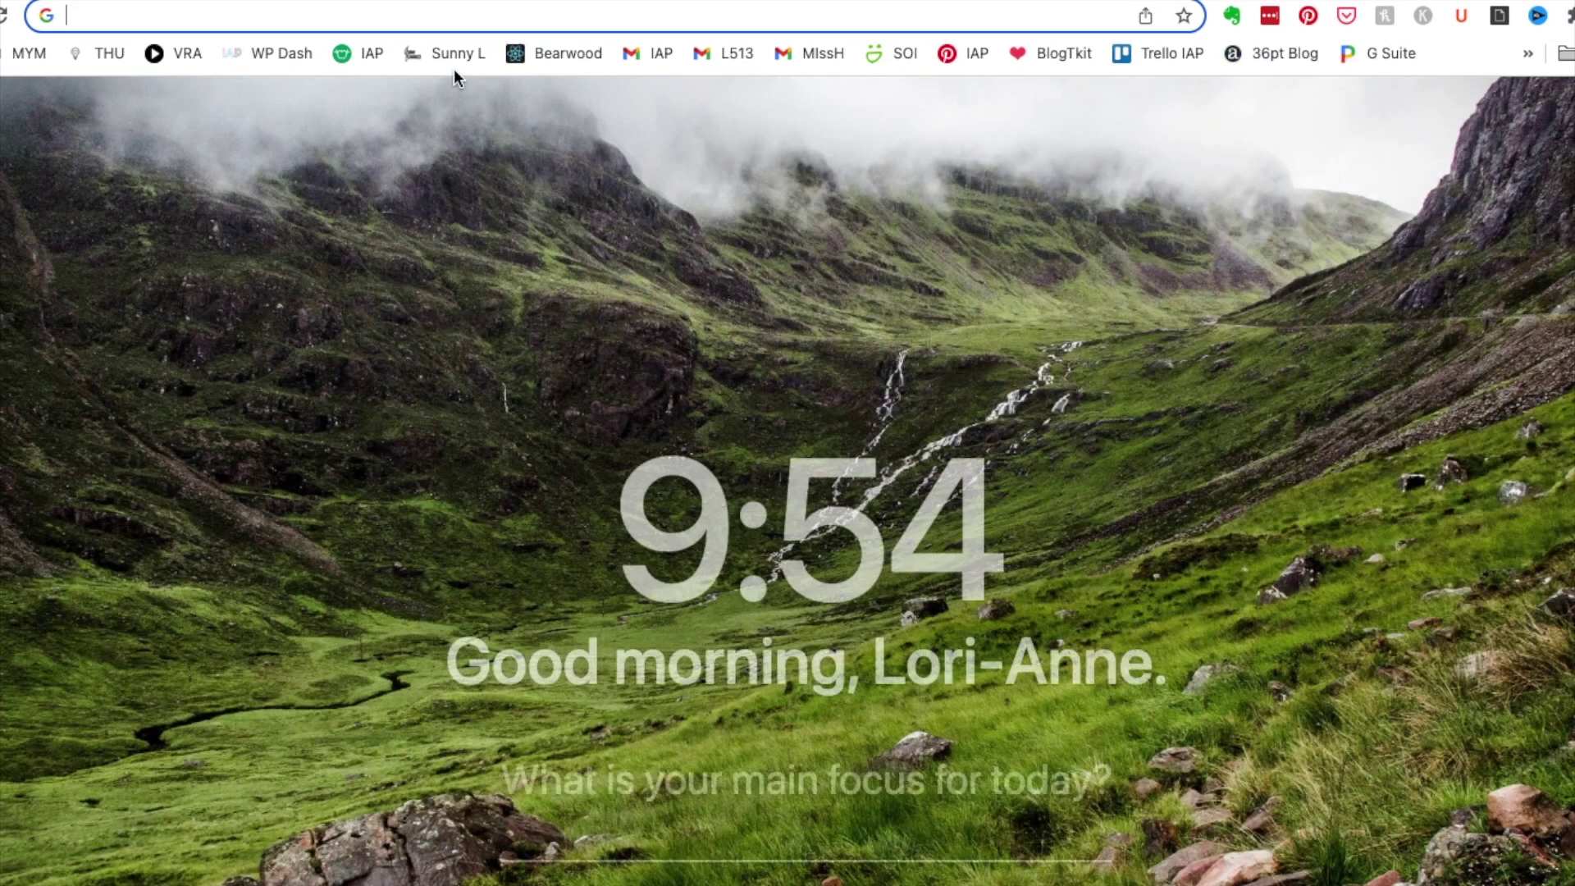
pyautogui.write('sabinanore')
pyautogui.press('BackSpace')
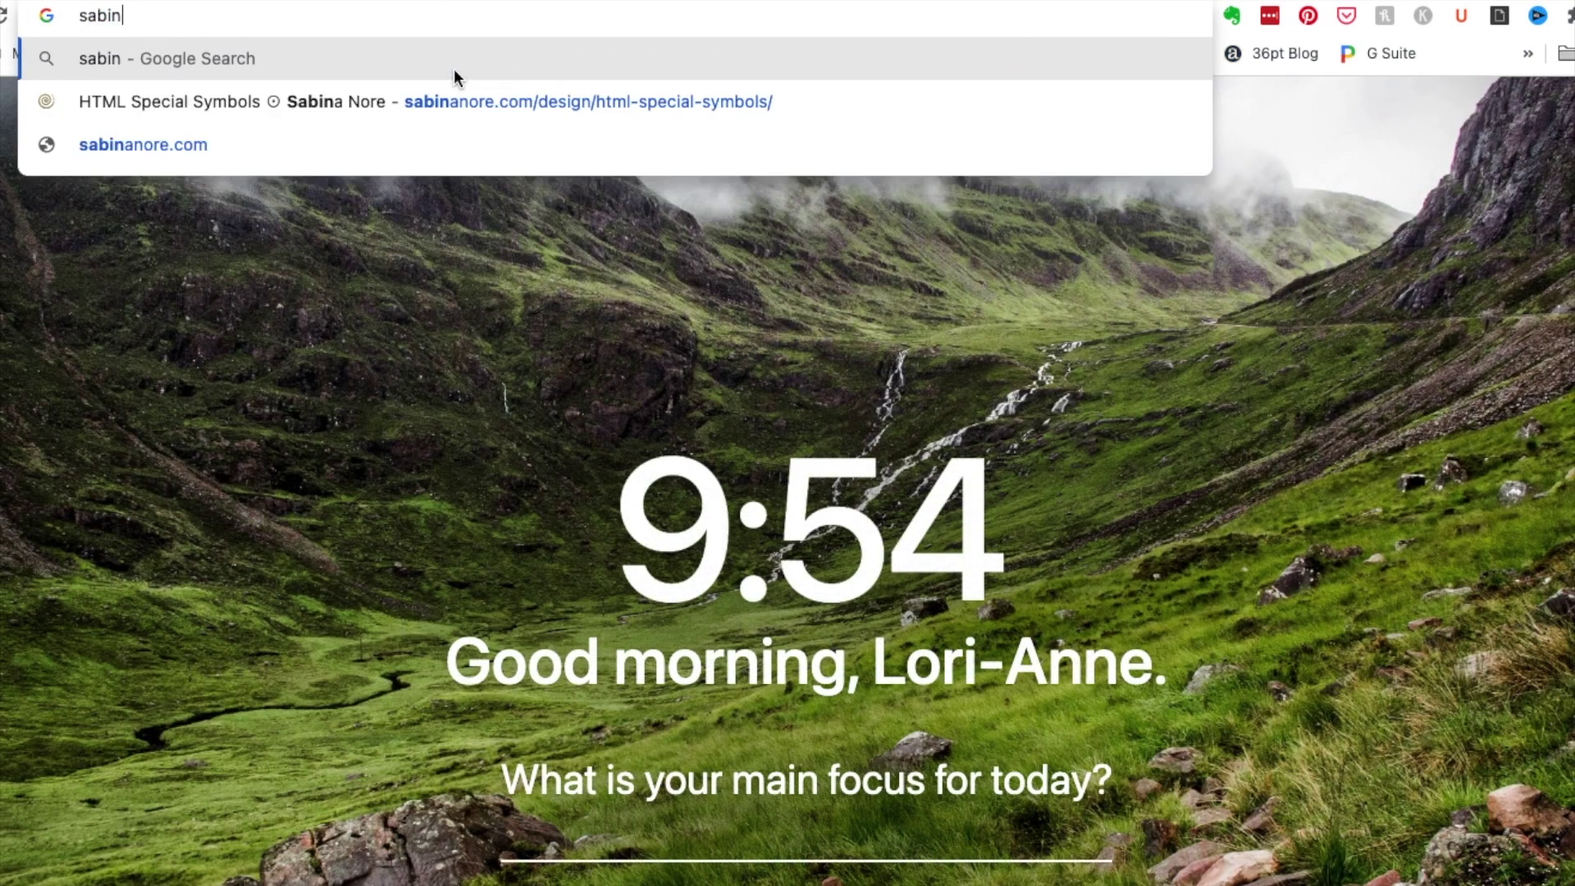
pyautogui.write('anore.com')
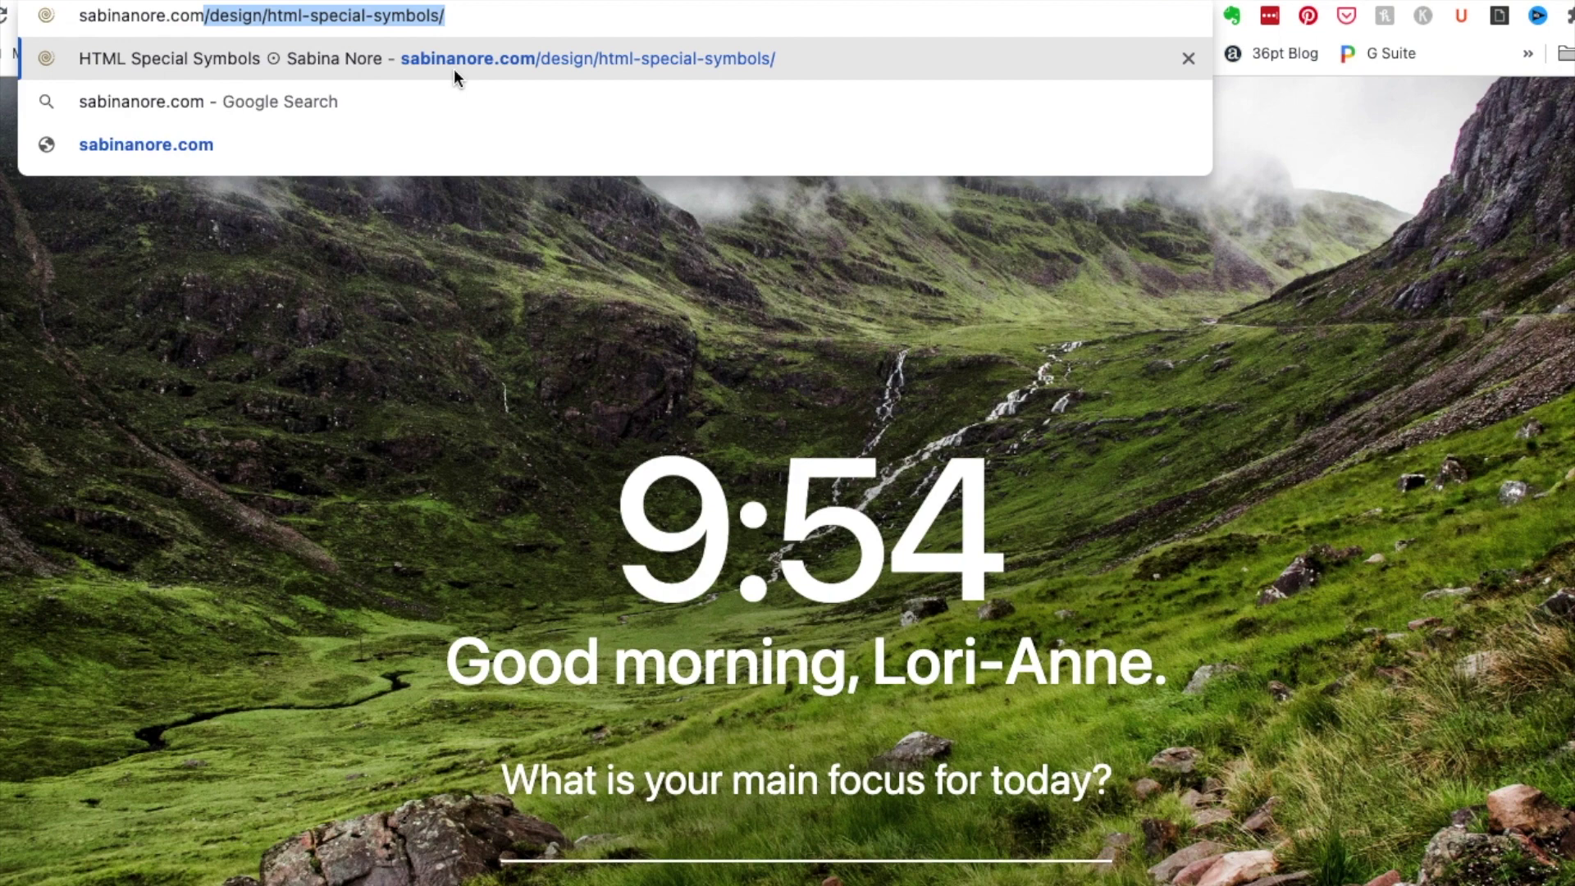
pyautogui.click(484, 8)
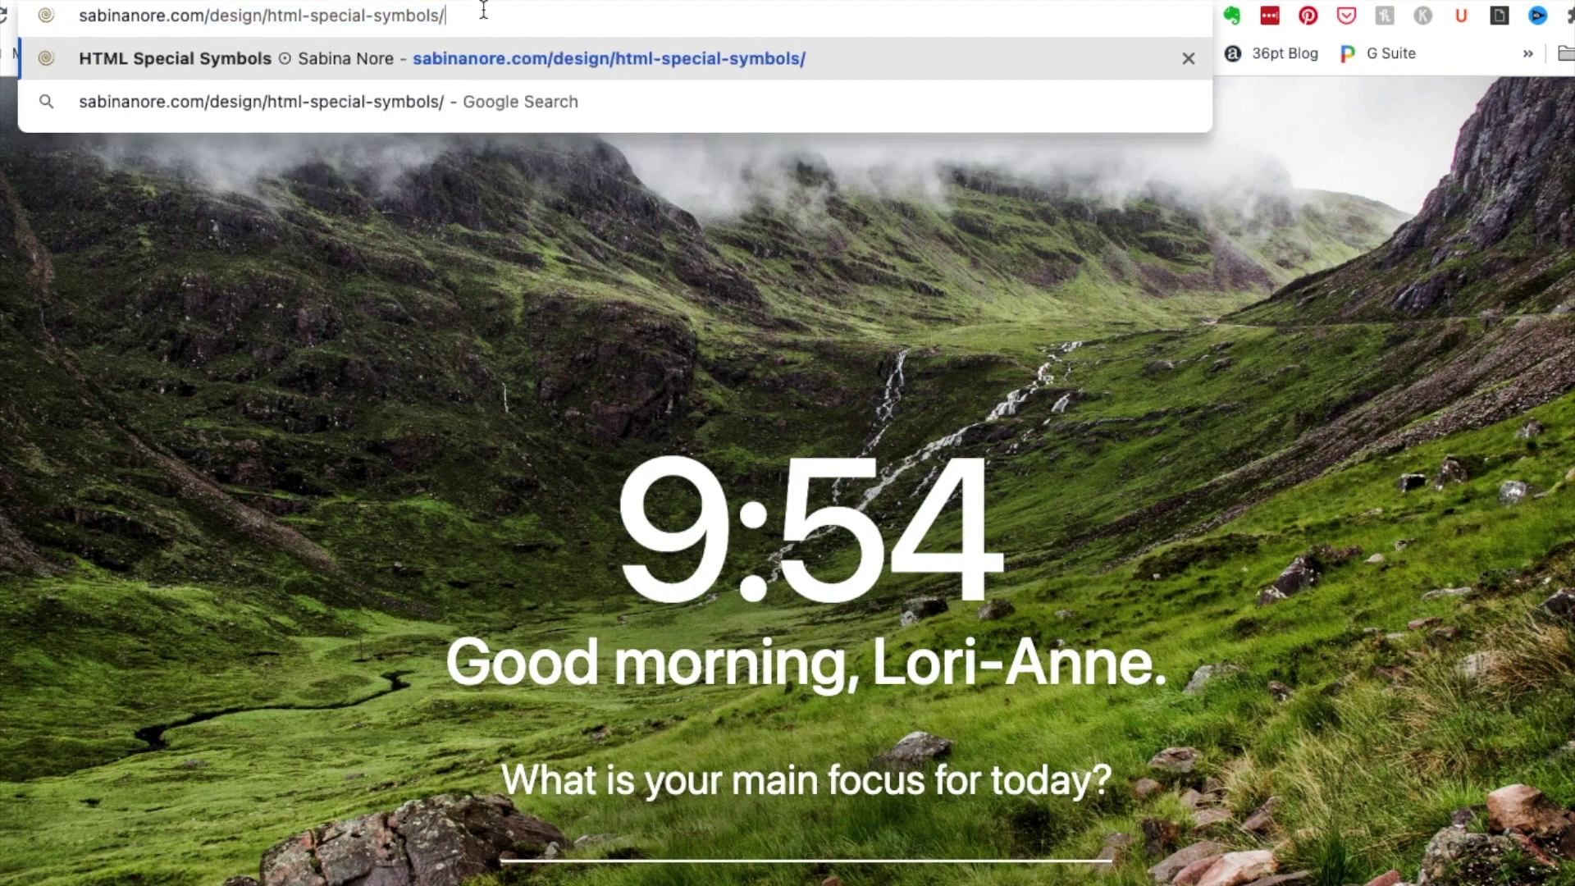
pyautogui.press('Return')
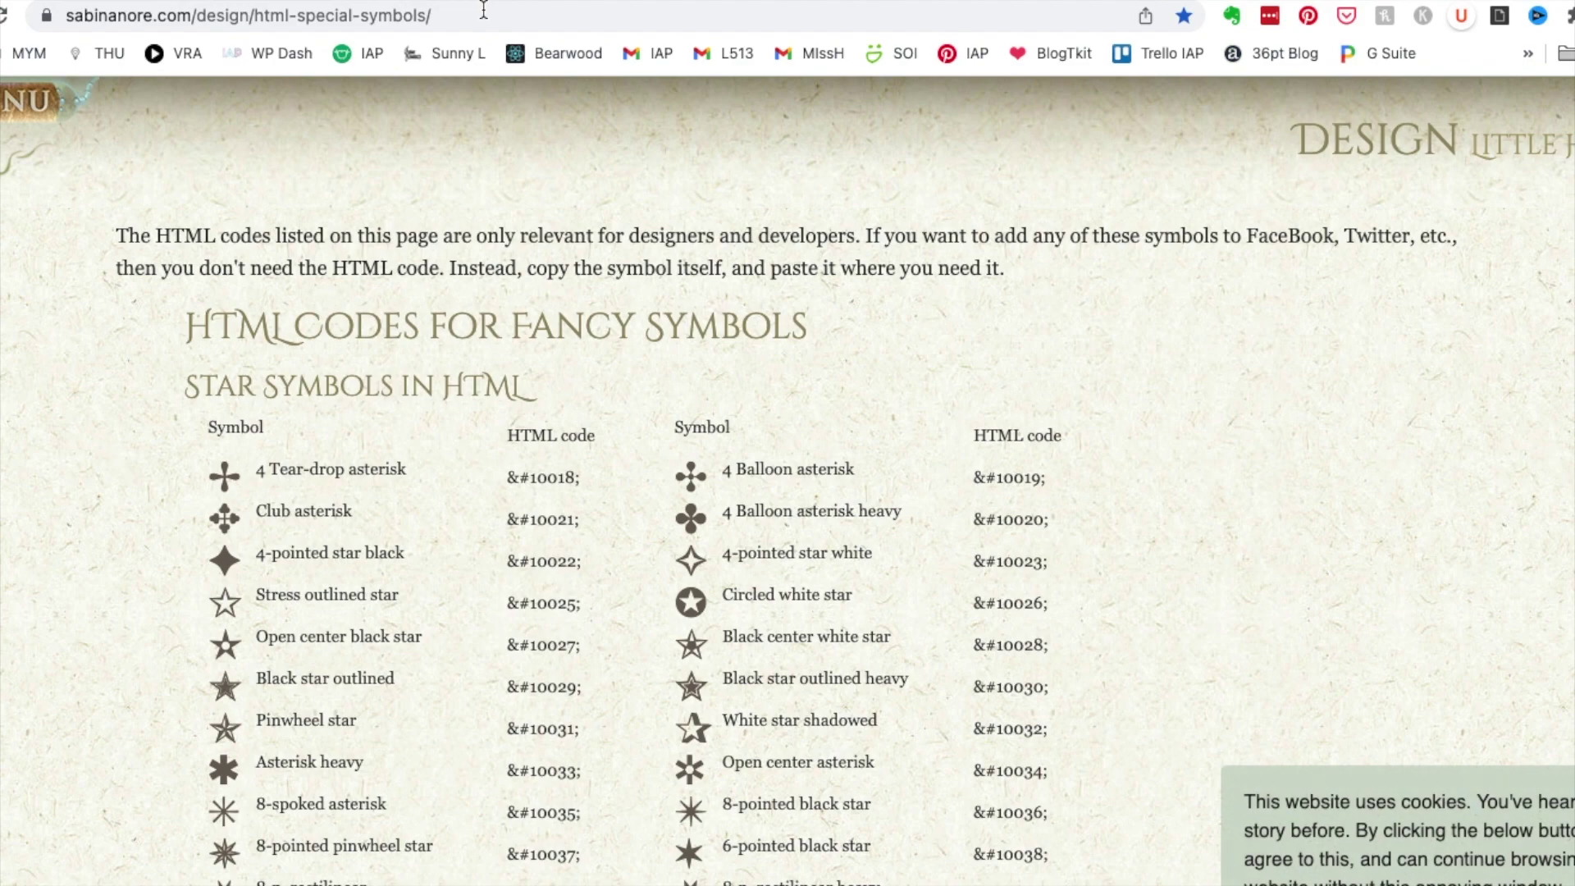
# Look through the page's star, heart, hand and other symbol tables for a suitable bullet symbol.
pyautogui.scroll(-20, 427, 614)
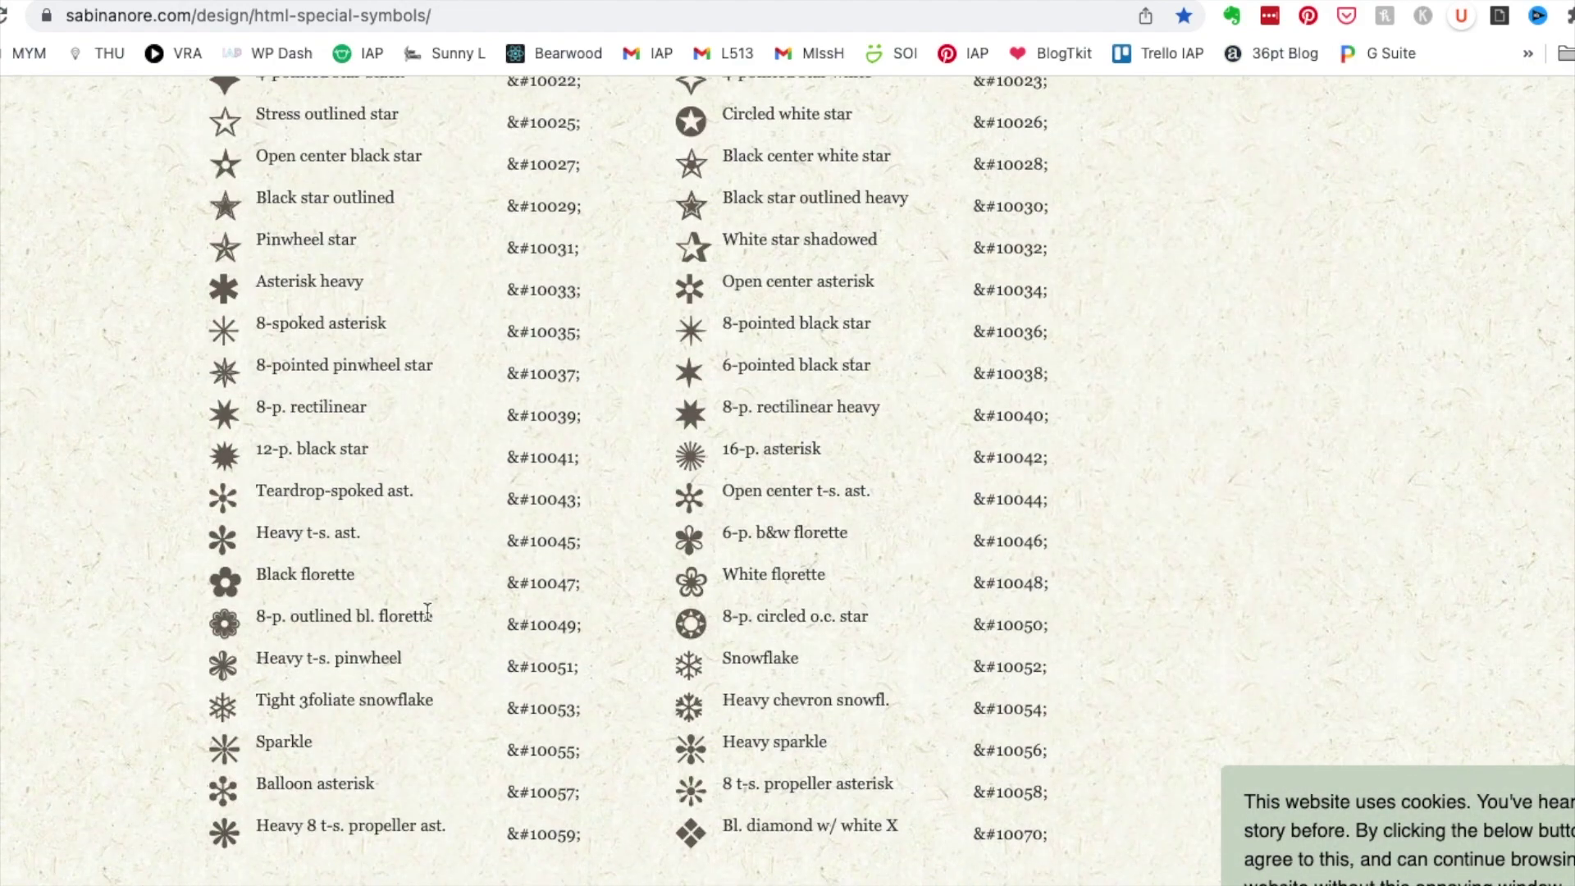
pyautogui.scroll(-15, 426, 614)
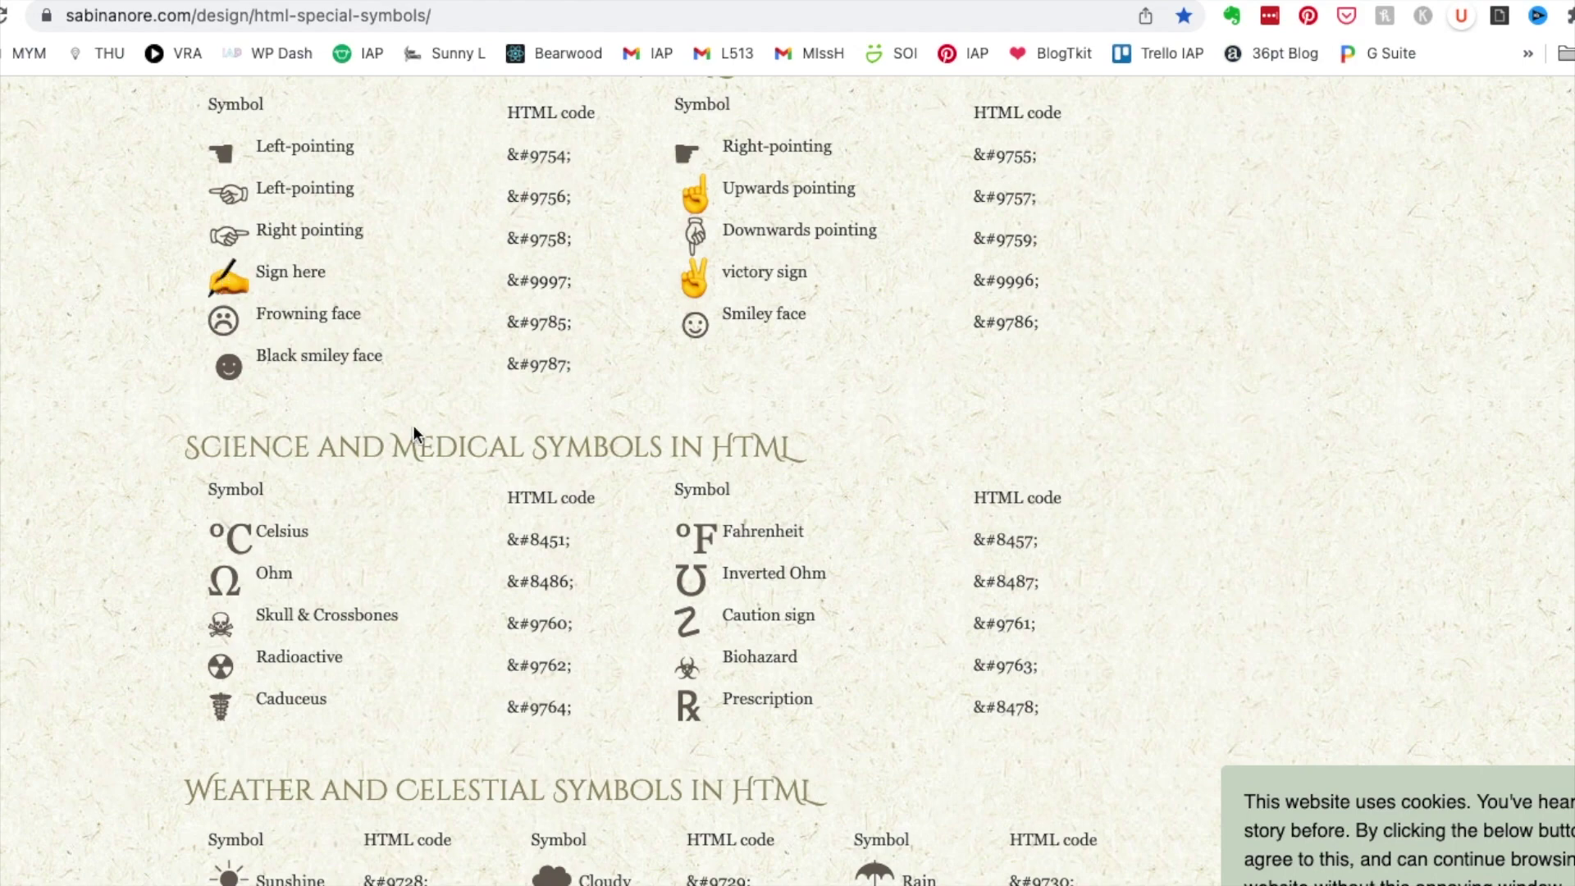
pyautogui.scroll(-10, 394, 466)
pyautogui.scroll(15, 394, 466)
pyautogui.scroll(10, 394, 469)
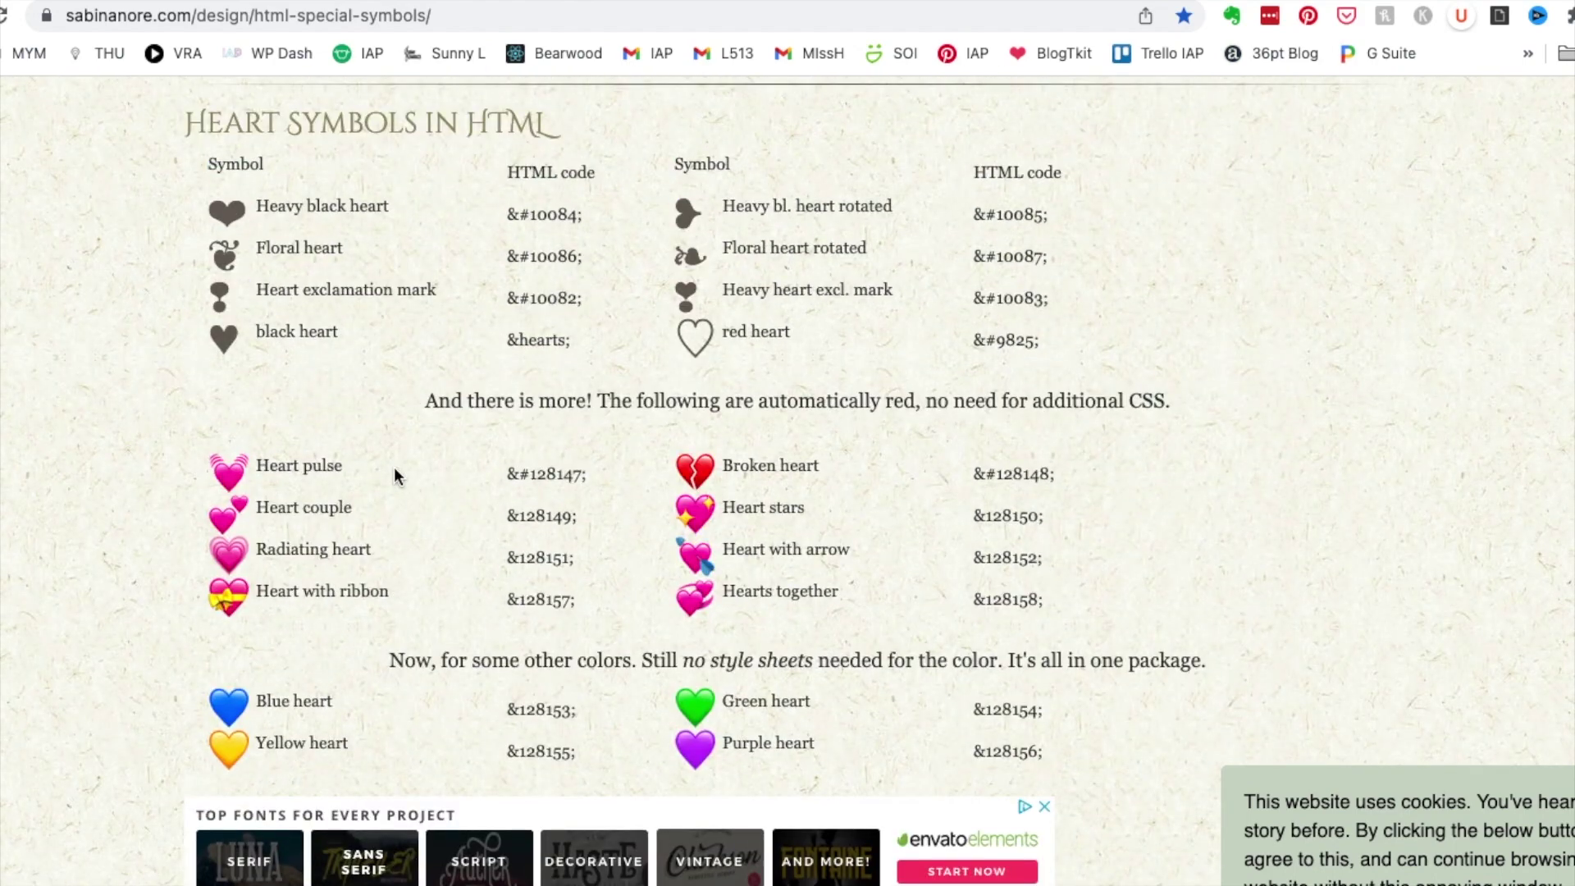
pyautogui.scroll(10, 394, 466)
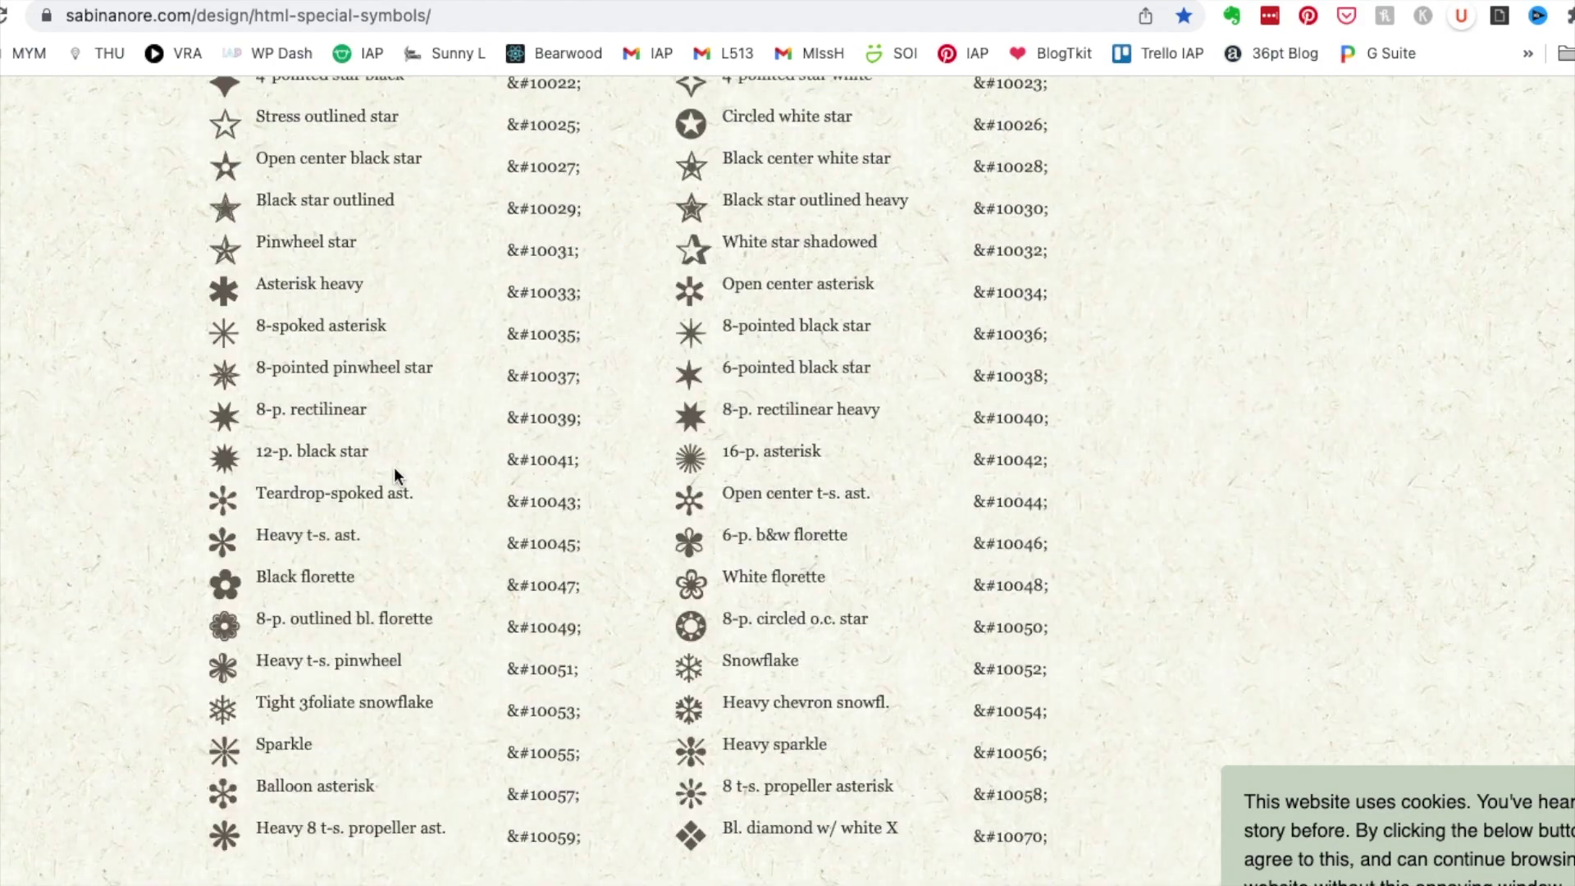
pyautogui.scroll(1, 362, 367)
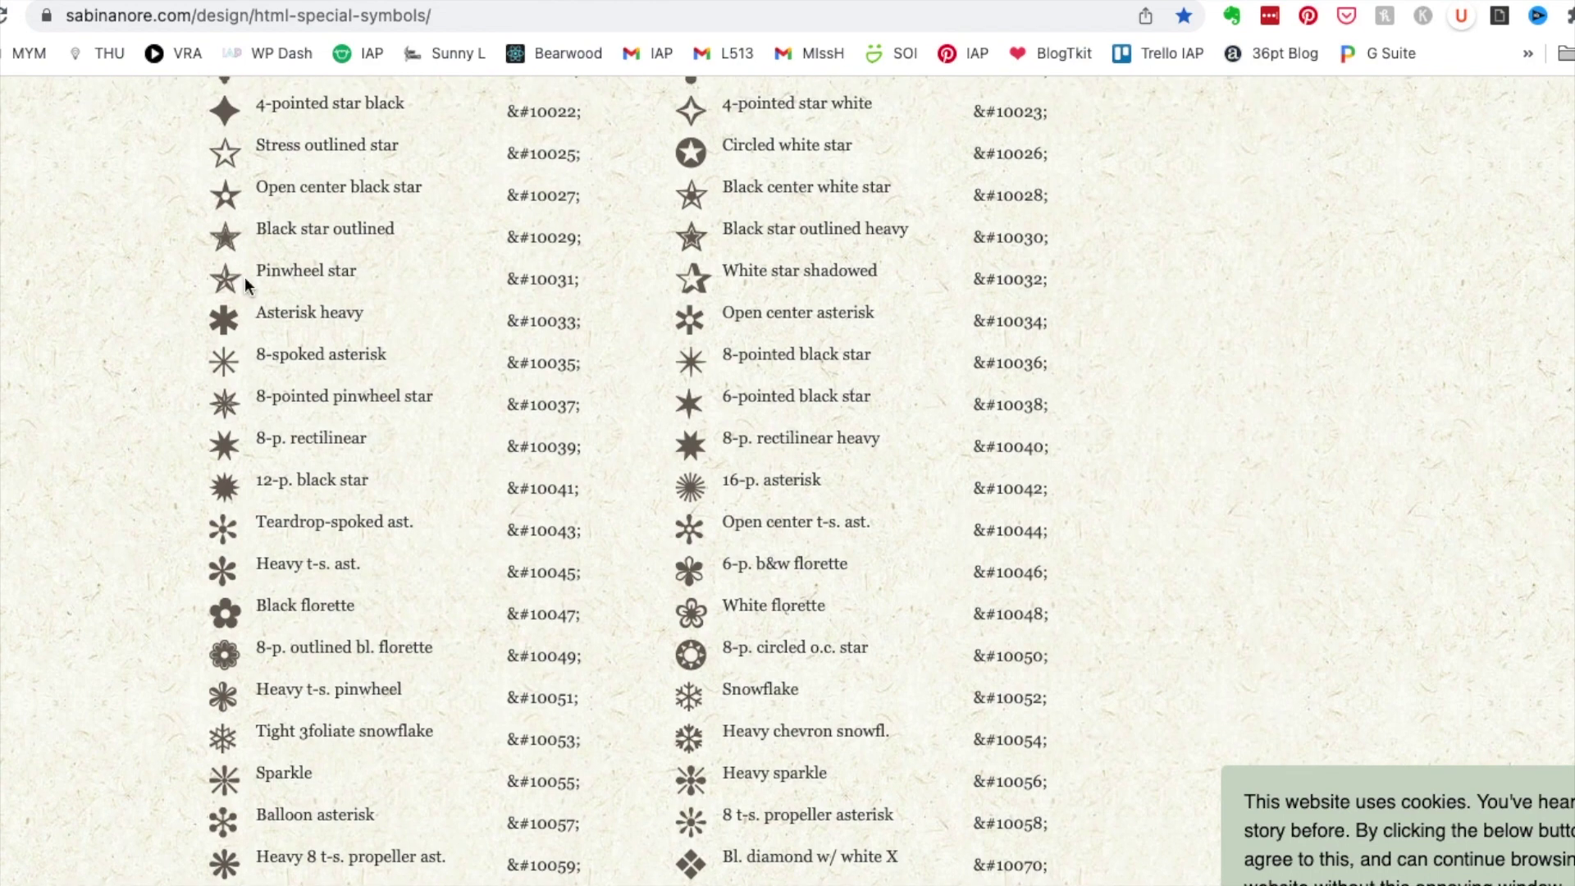
pyautogui.scroll(3, 319, 310)
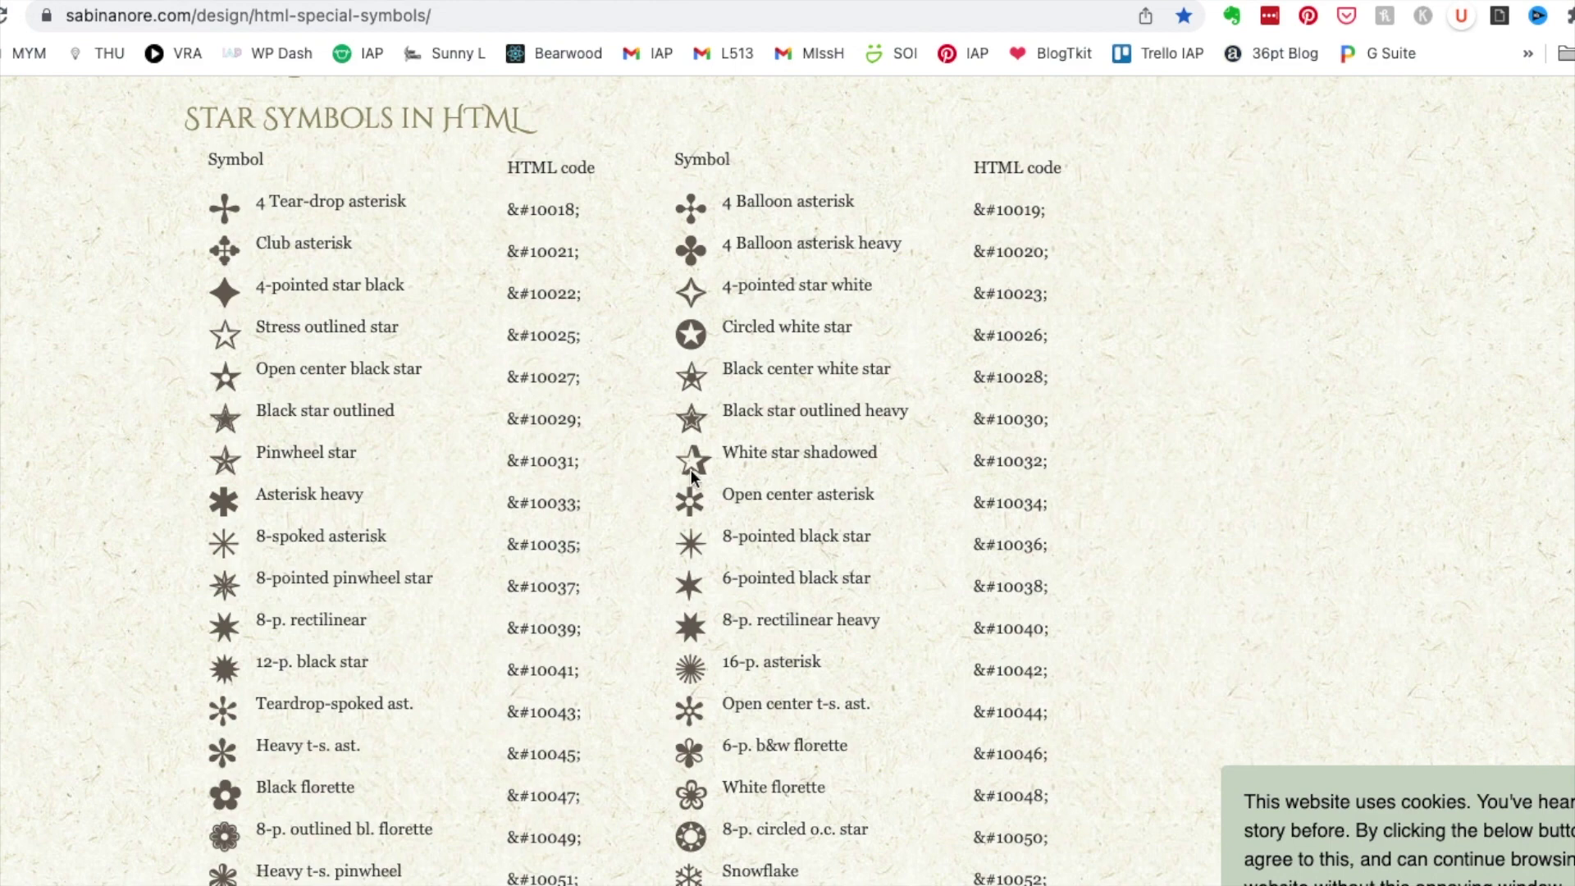
pyautogui.scroll(-3, 689, 394)
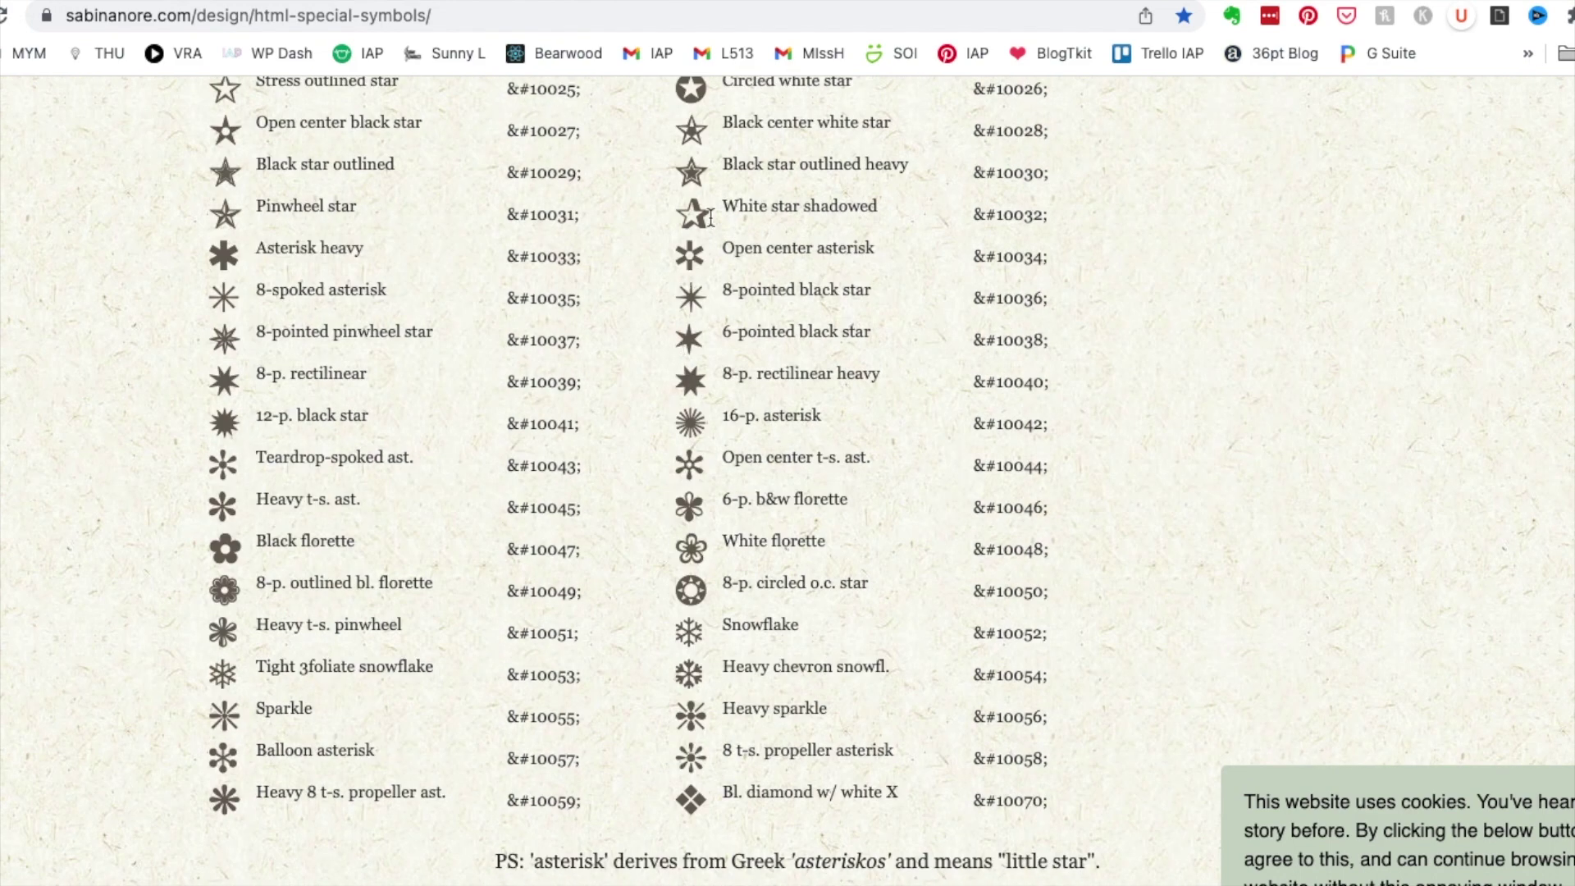
# Copy the White star shadowed symbol and replace the hyphens before the three included items in the listing description with it.
pyautogui.moveTo(707, 217); pyautogui.dragTo(686, 213)
pyautogui.press('super+c')
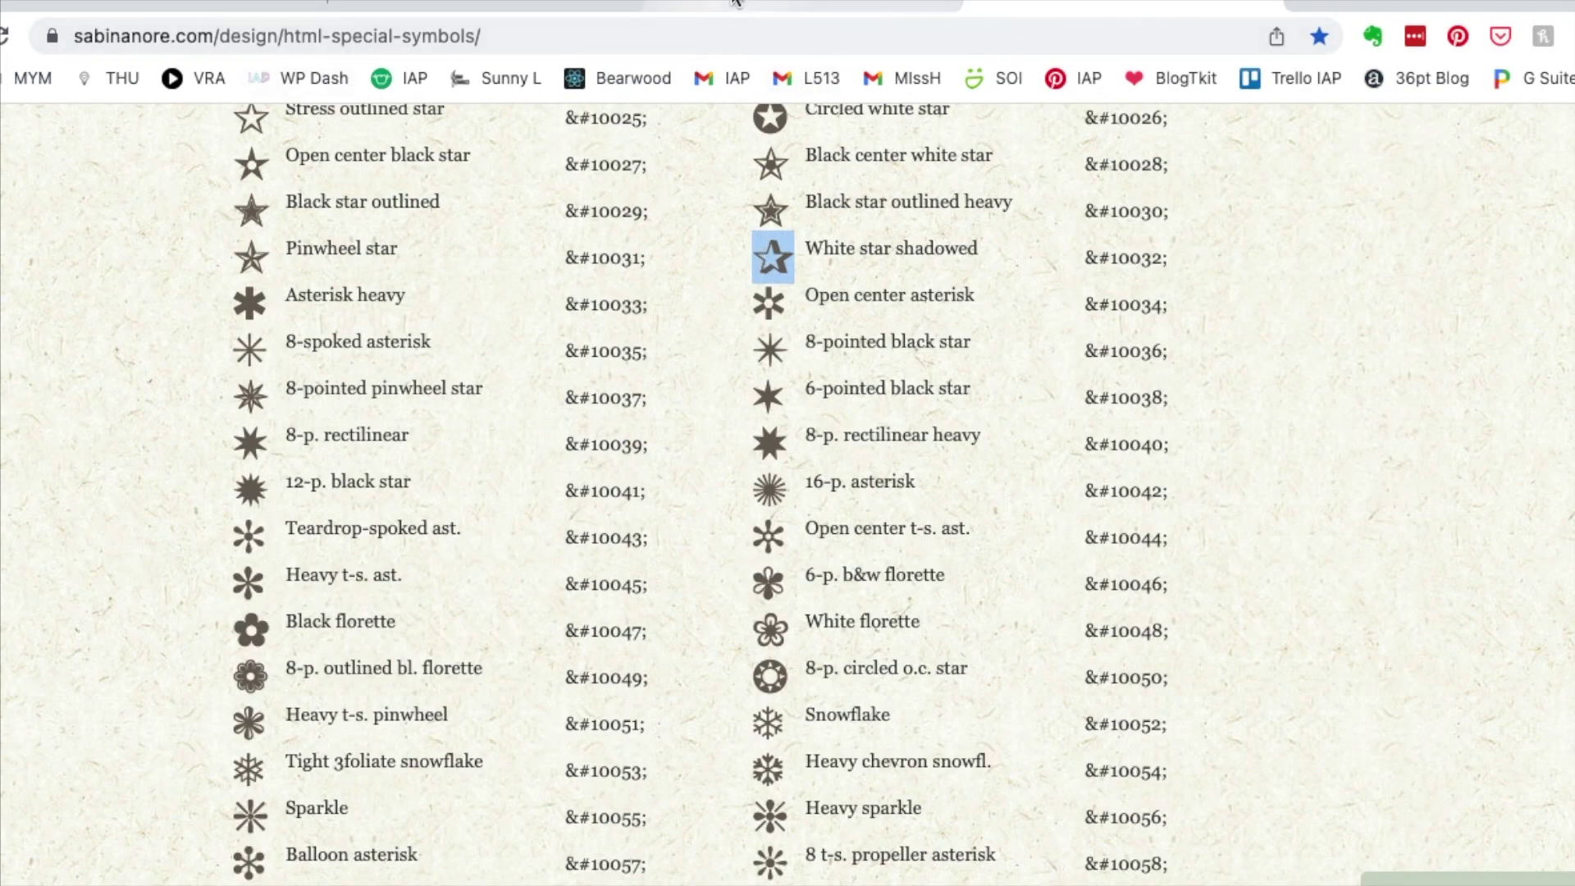
pyautogui.click(164, 5)
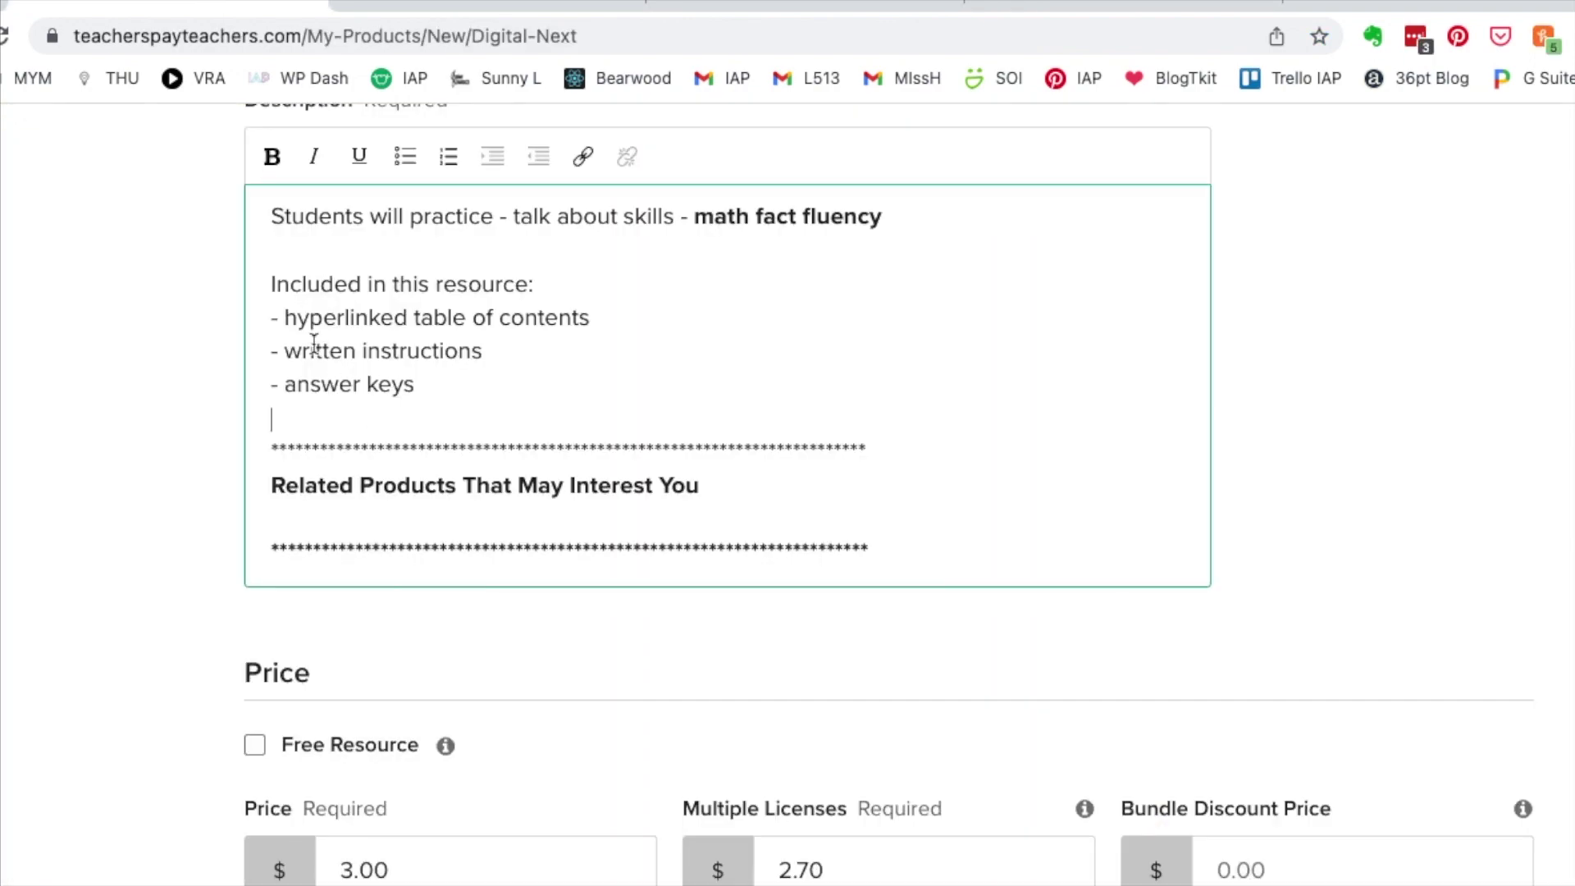
pyautogui.moveTo(279, 315); pyautogui.dragTo(219, 395)
pyautogui.press('super+v')
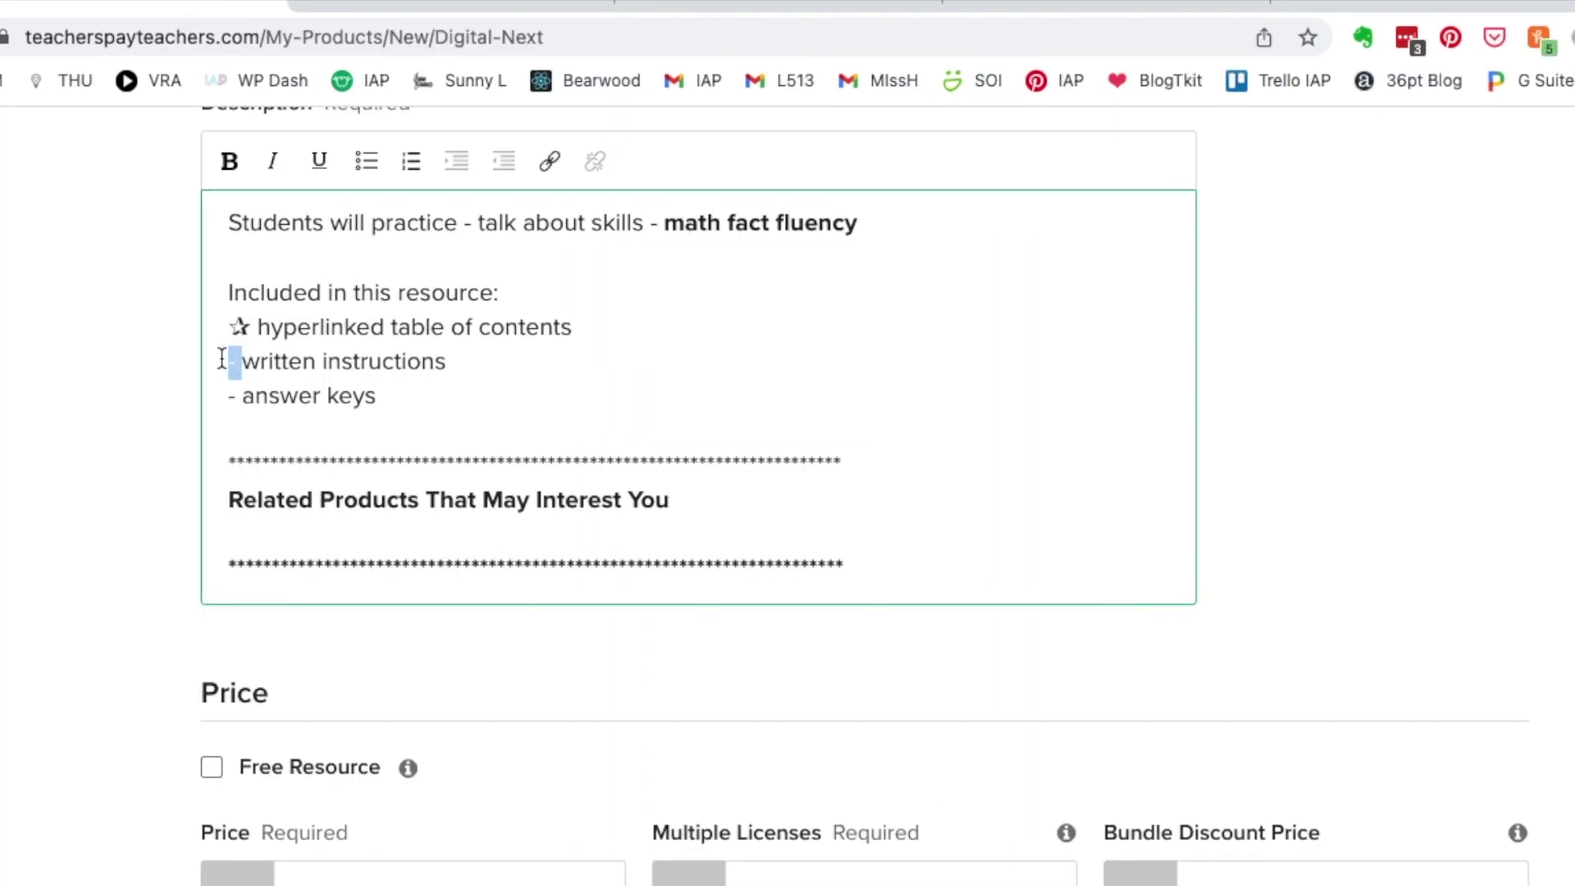
pyautogui.press('super+v')
pyautogui.press('super+v')
pyautogui.scroll(1, 557, 393)
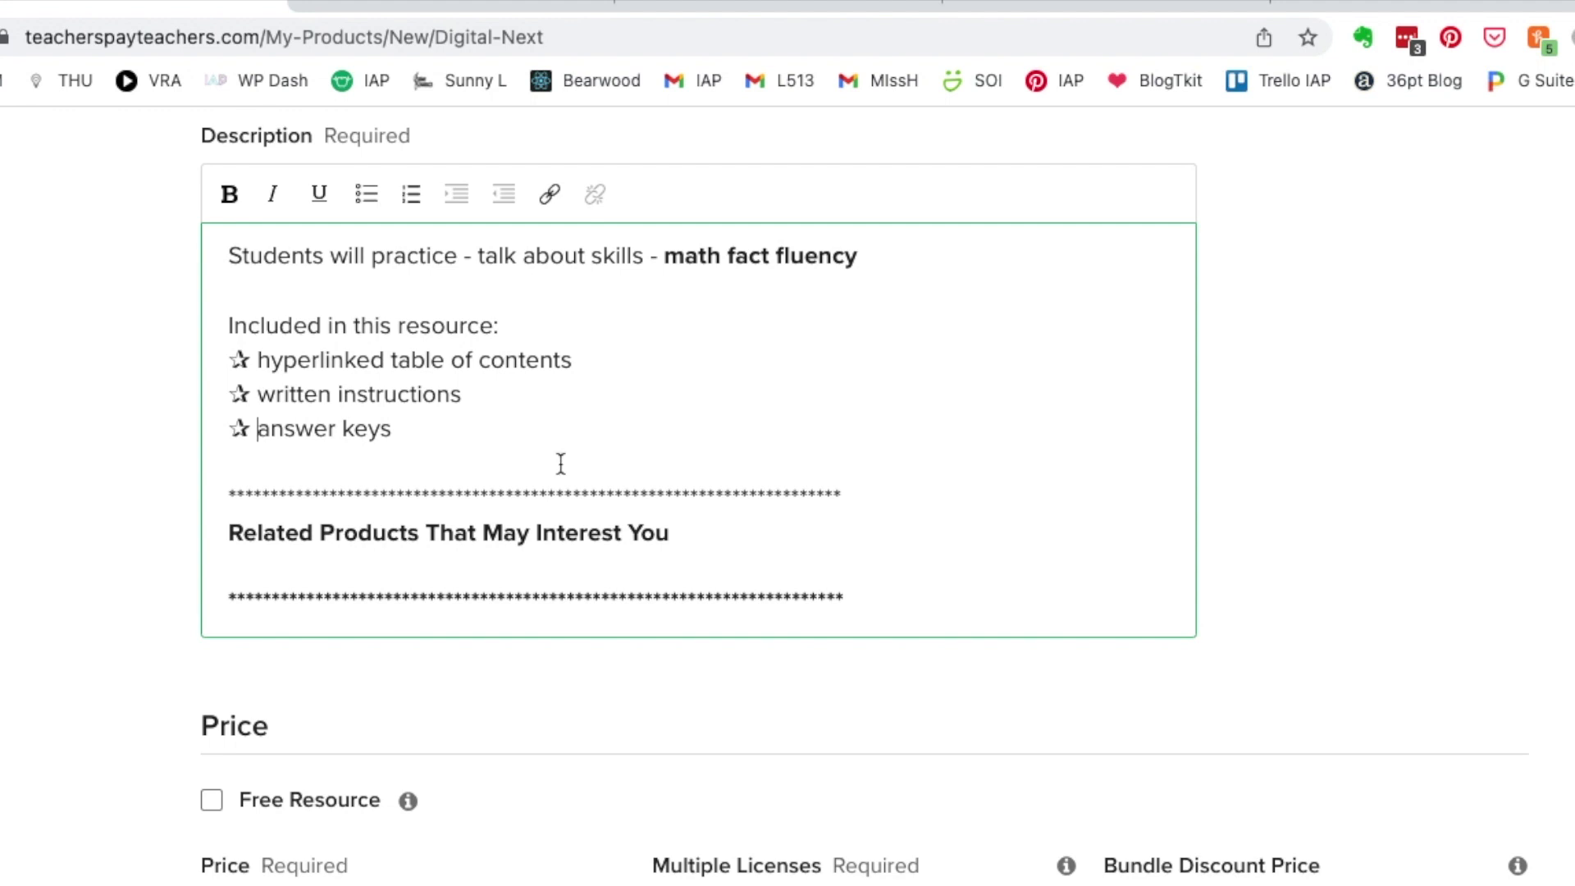
pyautogui.click(1135, 149)
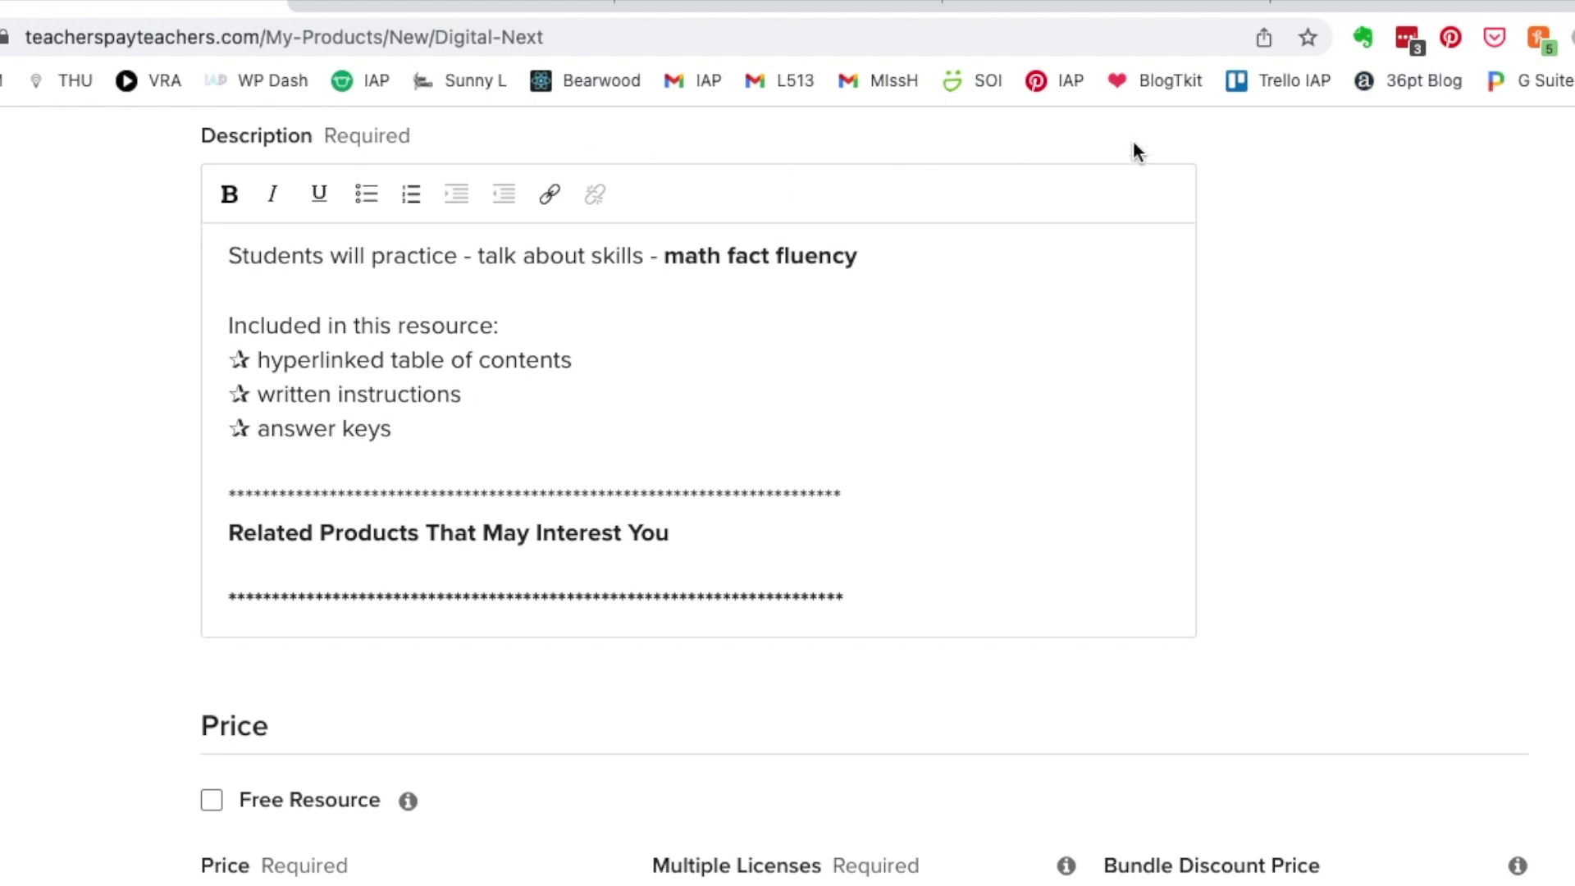
# Open the Product Description Editor Pro product page from the Bearwood Labs store on Teachers Pay Teachers.
pyautogui.click(586, 81)
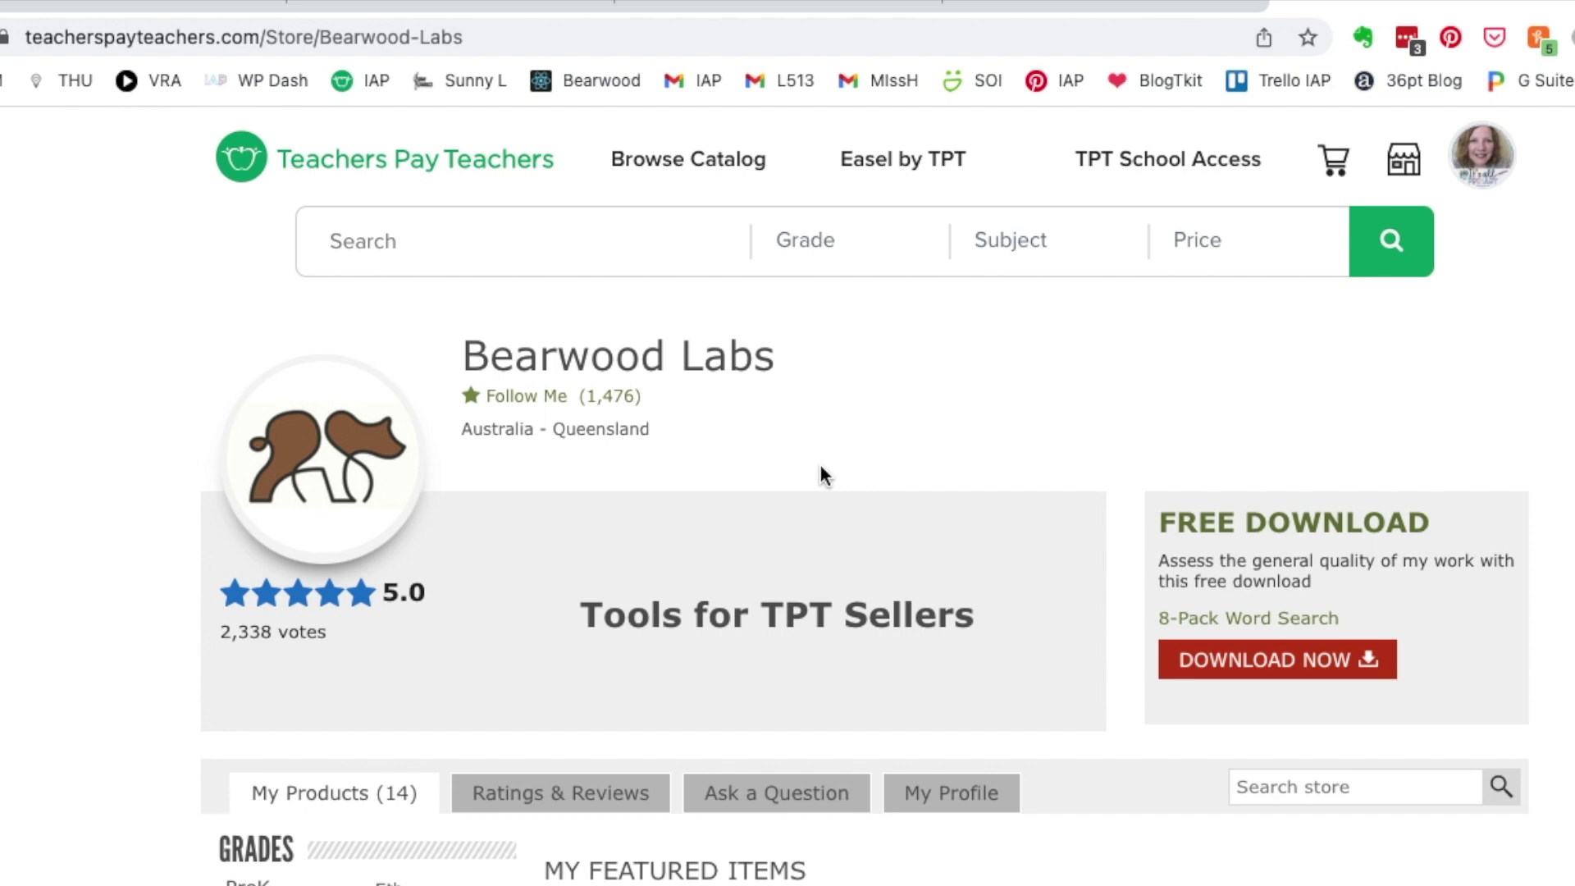
pyautogui.scroll(-1, 819, 464)
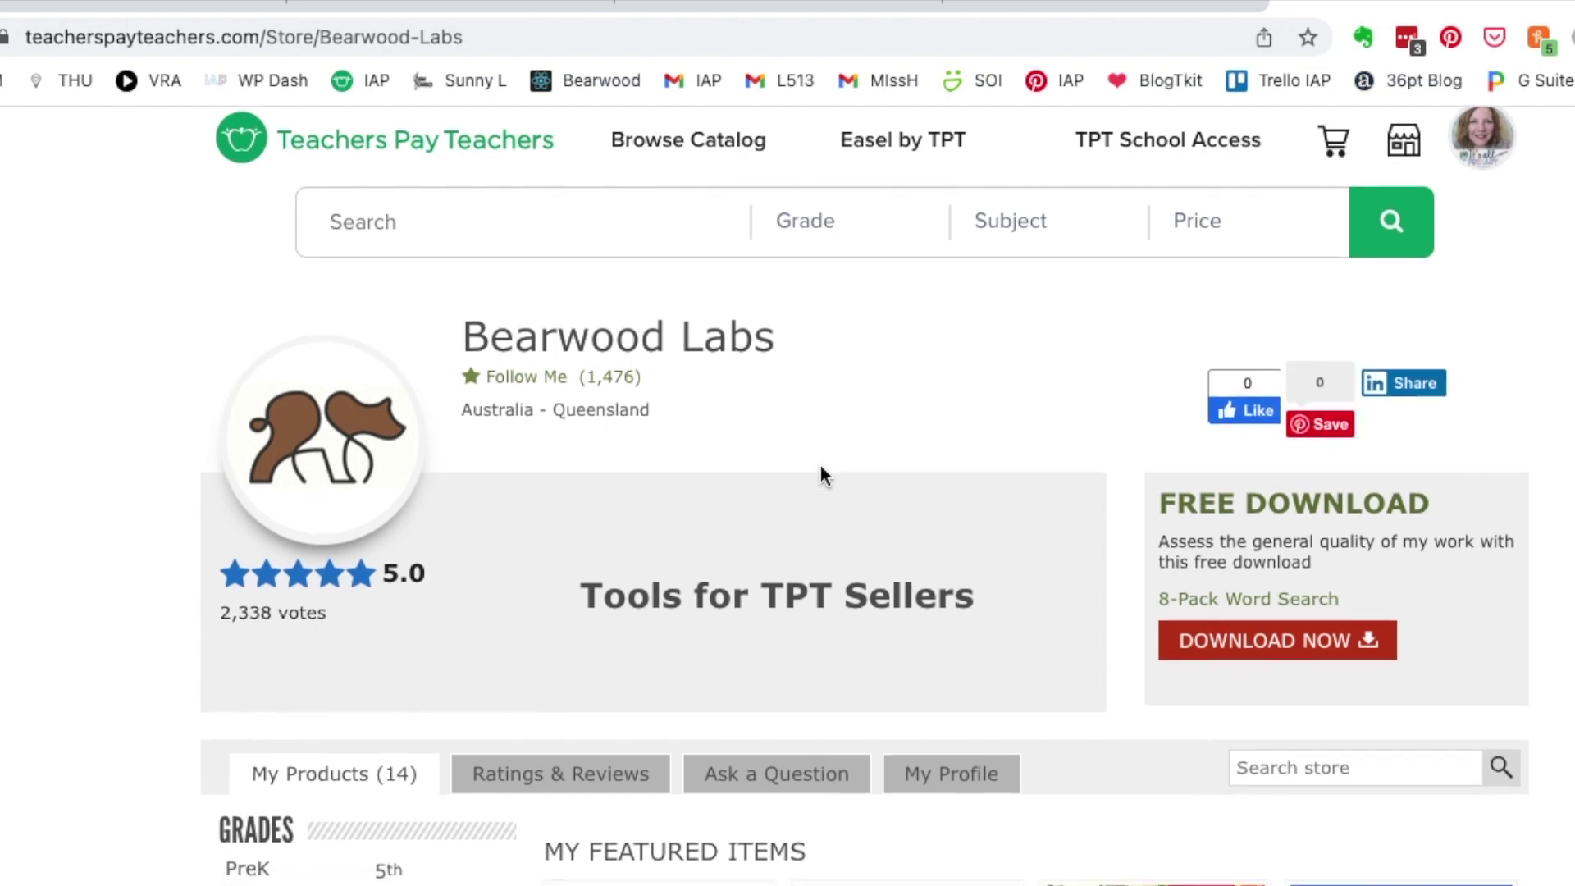
pyautogui.scroll(-9, 820, 464)
pyautogui.scroll(2, 820, 464)
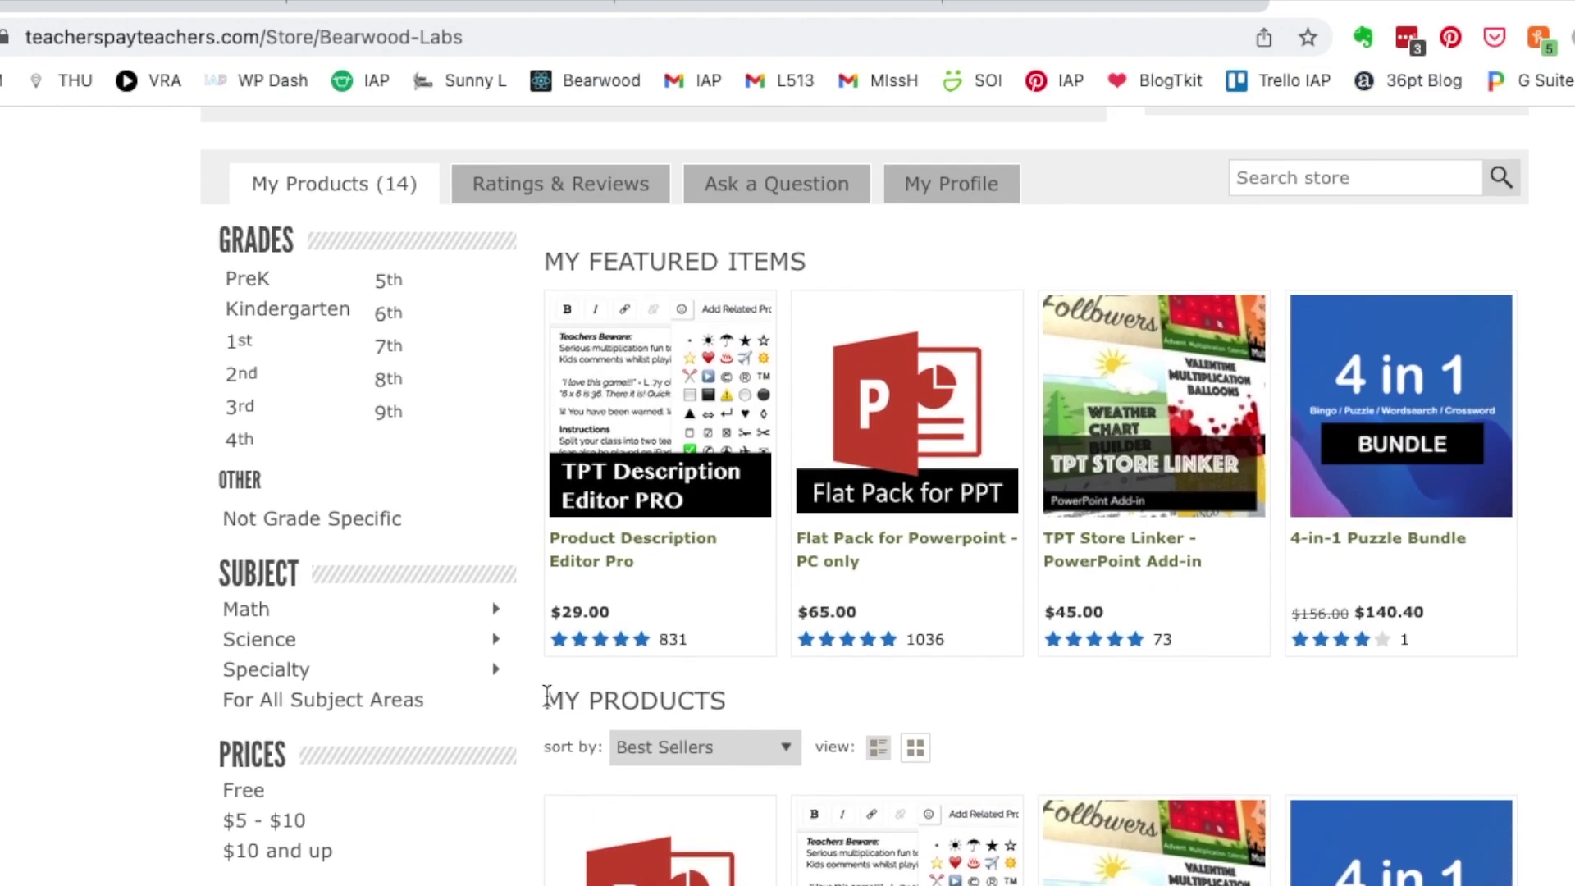
pyautogui.moveTo(592, 513)
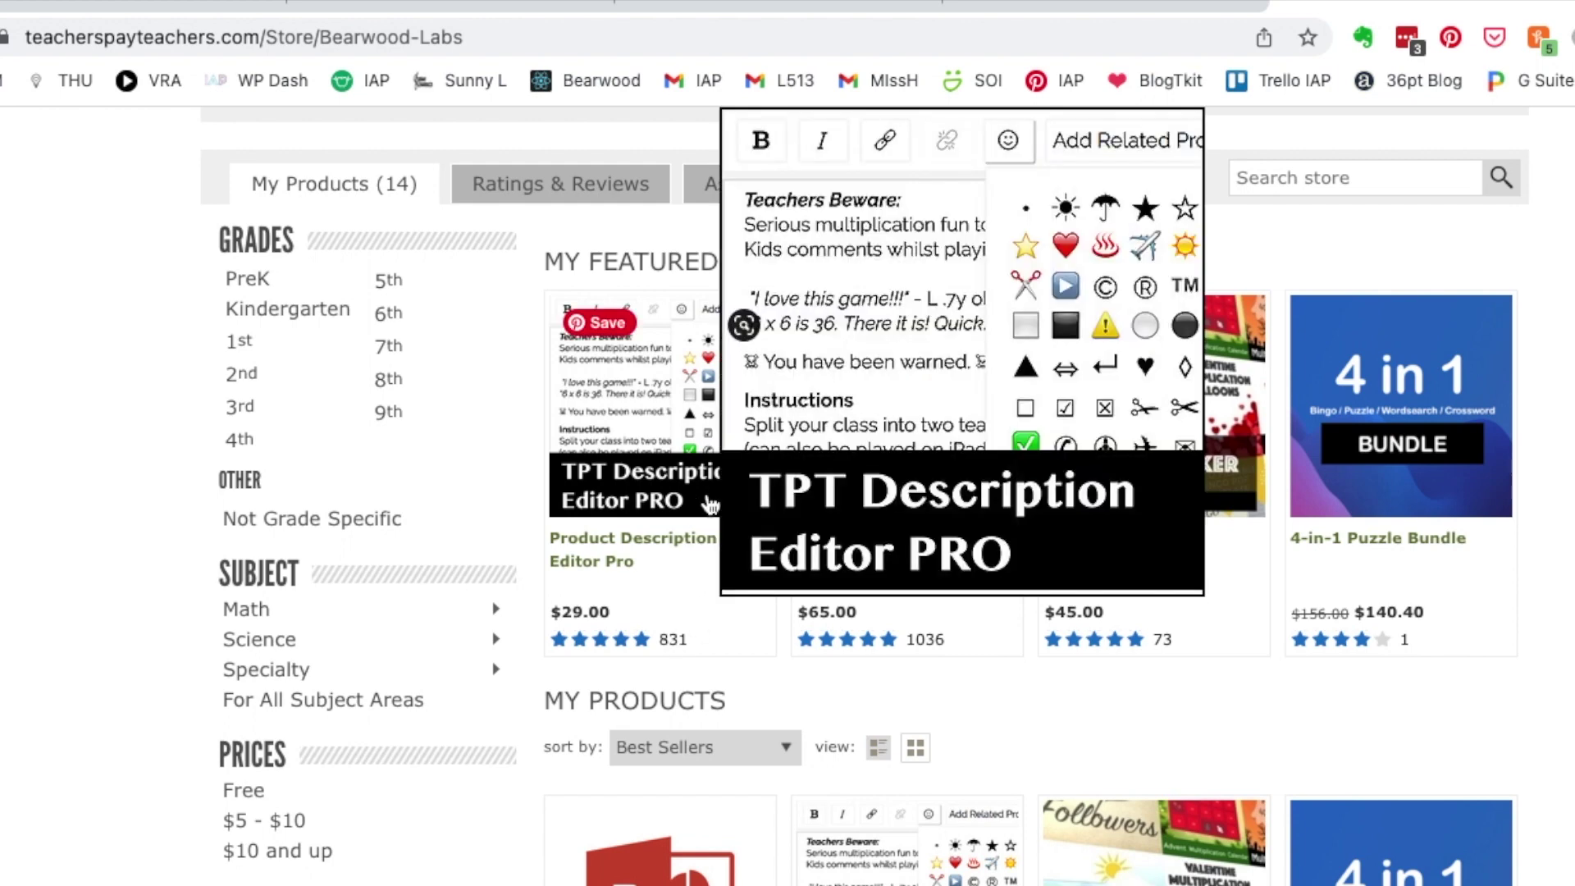
pyautogui.moveTo(704, 406)
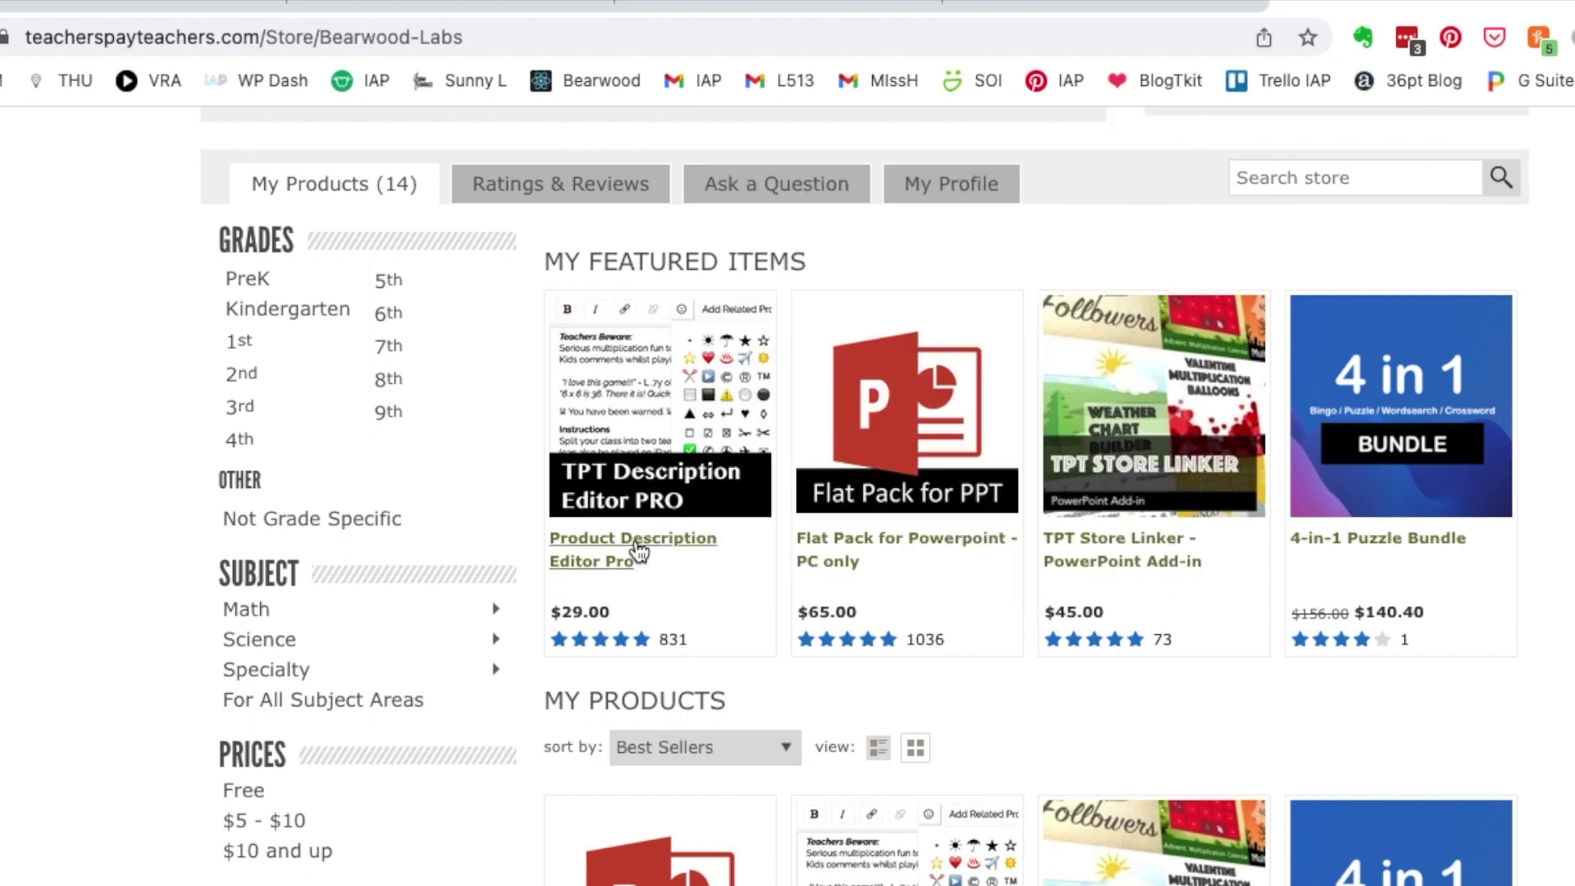
pyautogui.click(639, 549)
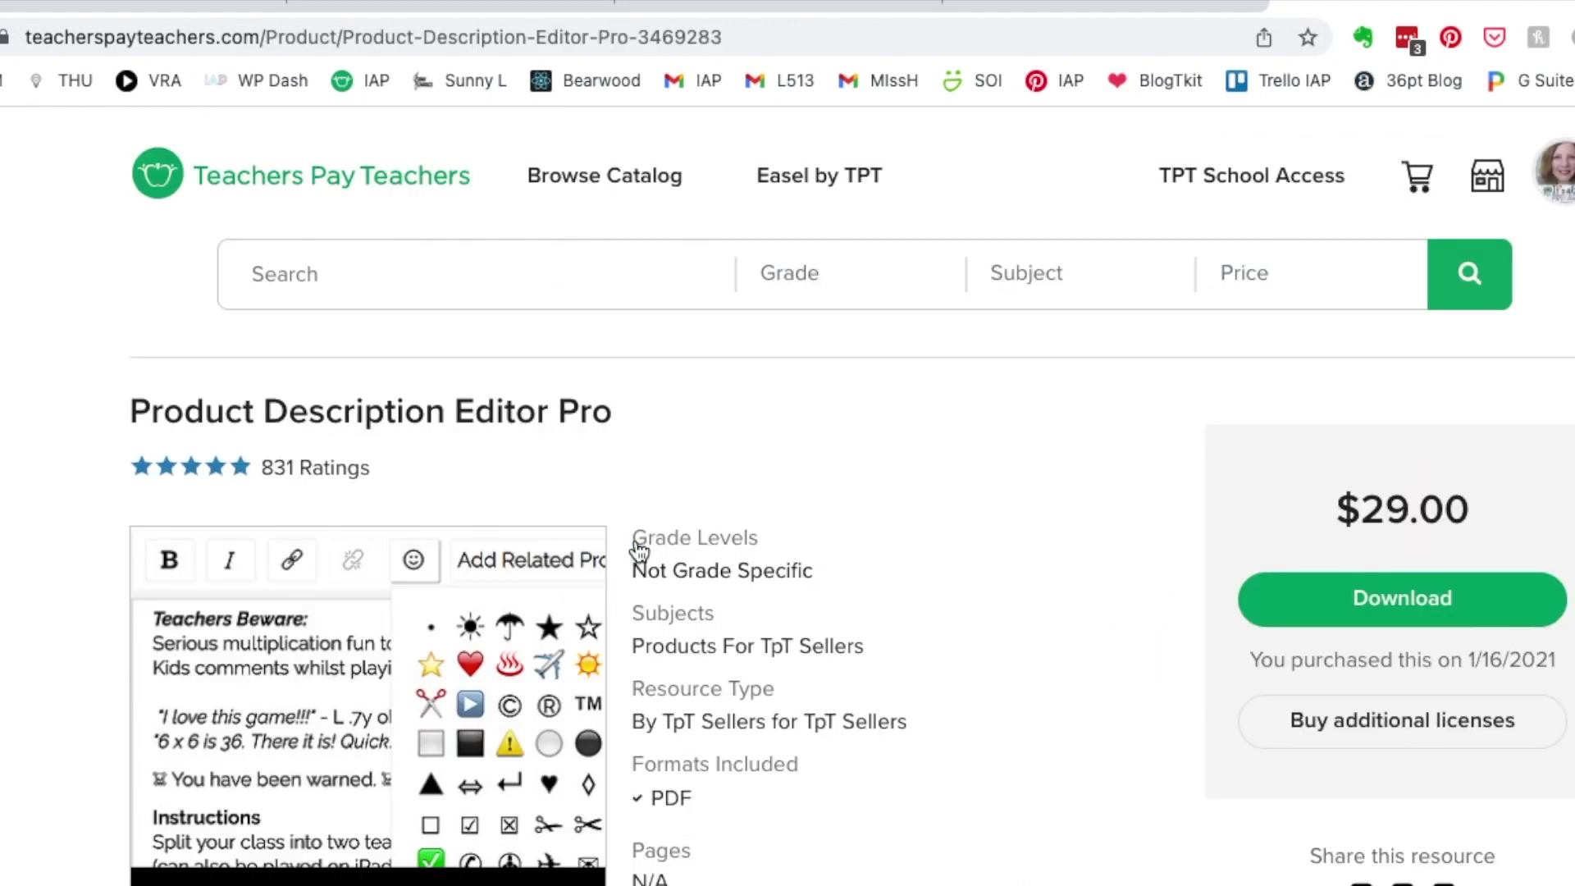
# Examine the Product Description Editor Pro preview images, reviews and feature description for its editing tools and trial version.
pyautogui.scroll(-4, 639, 549)
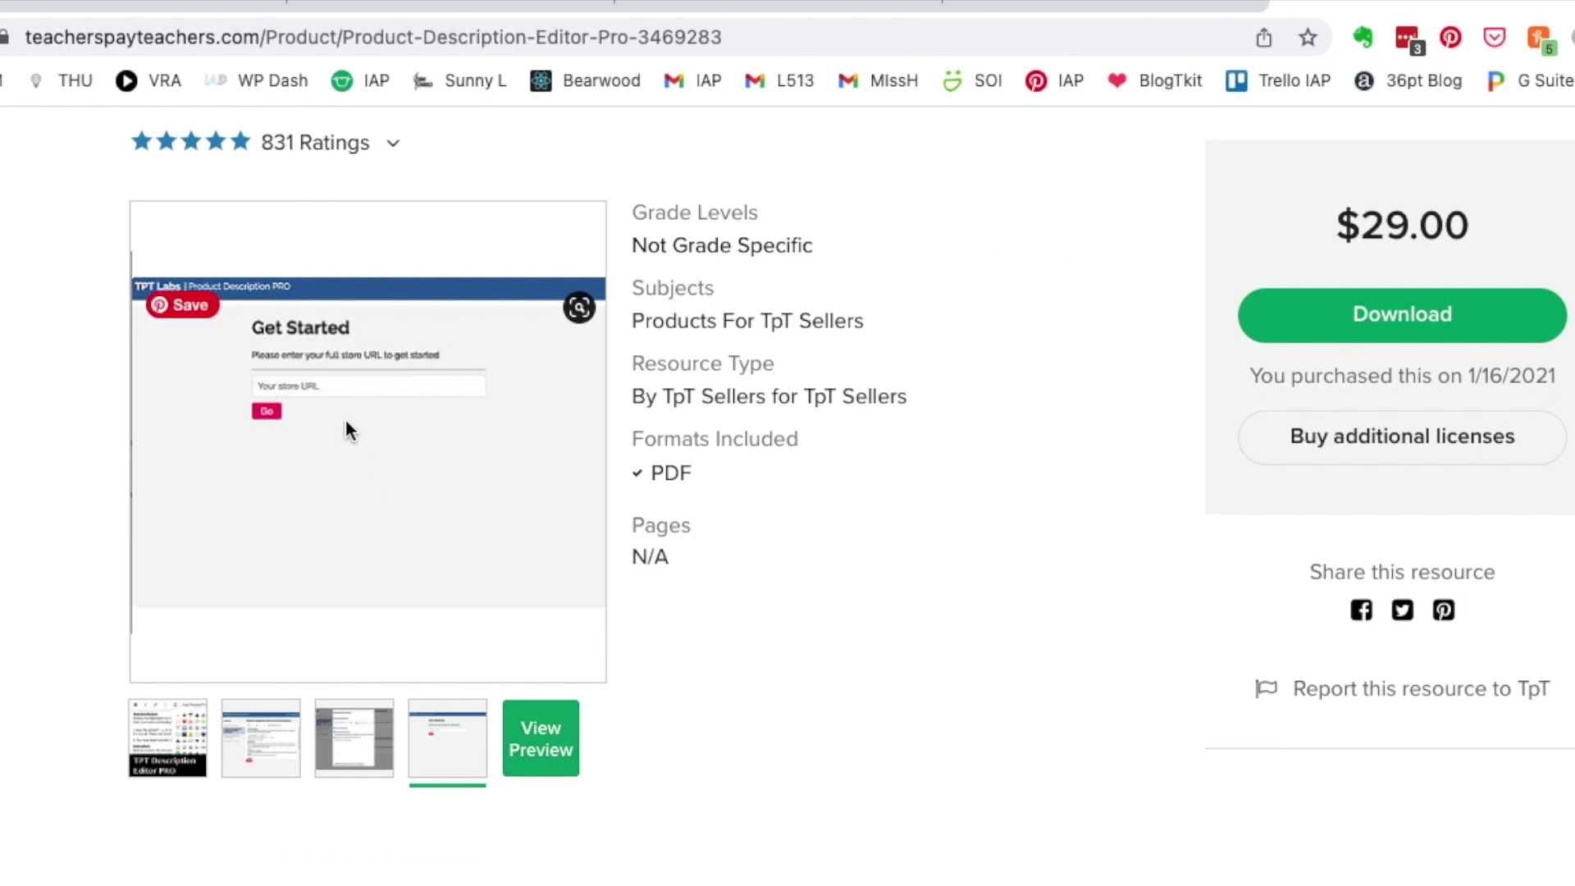
pyautogui.click(366, 754)
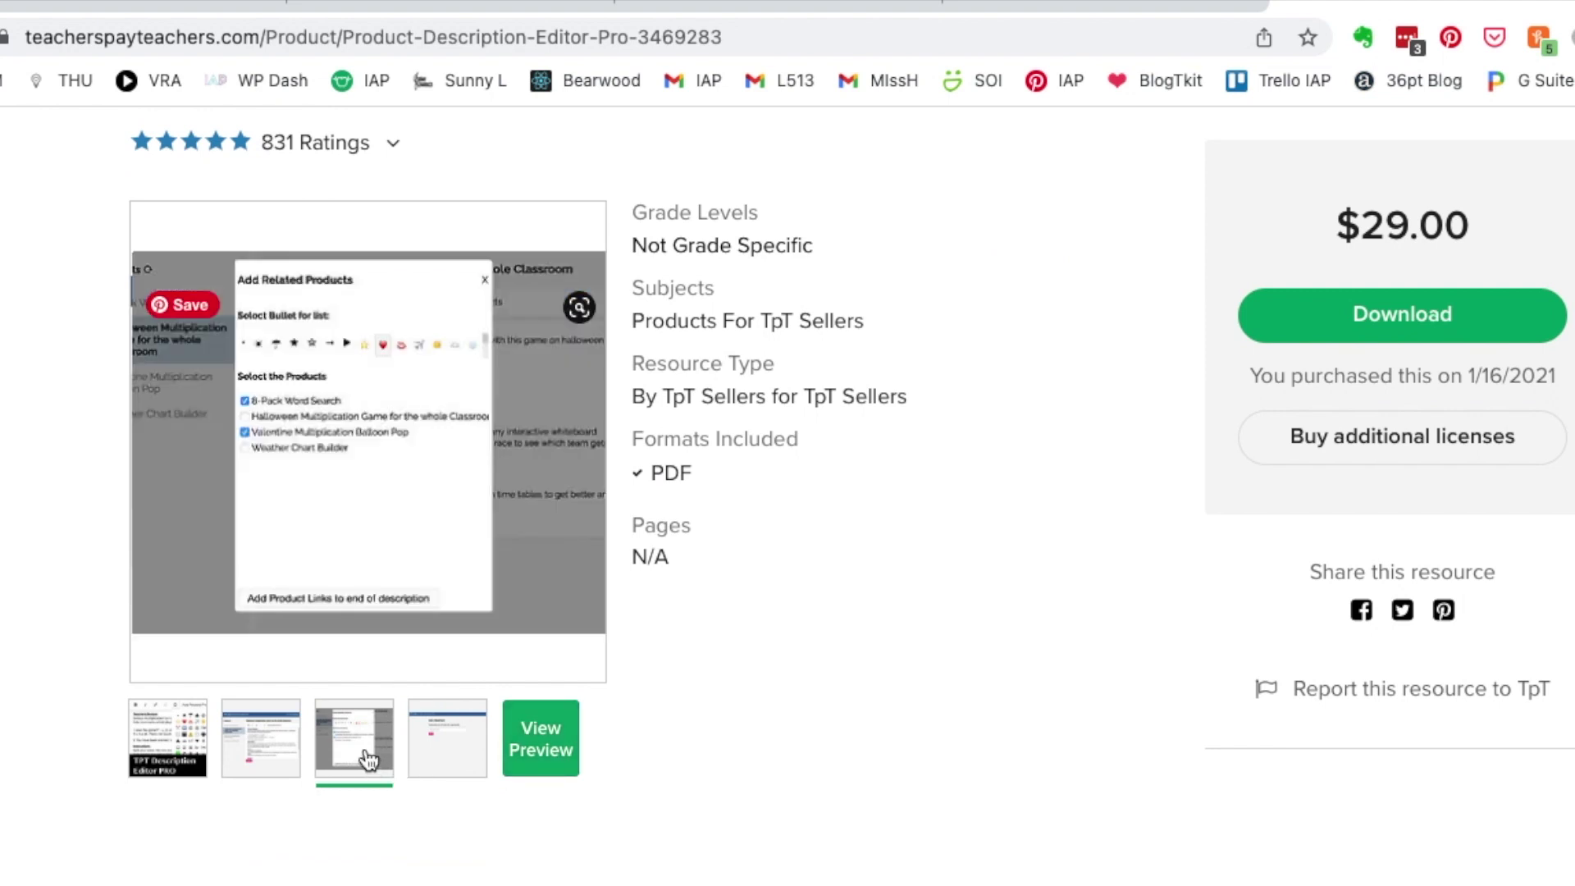
pyautogui.click(462, 749)
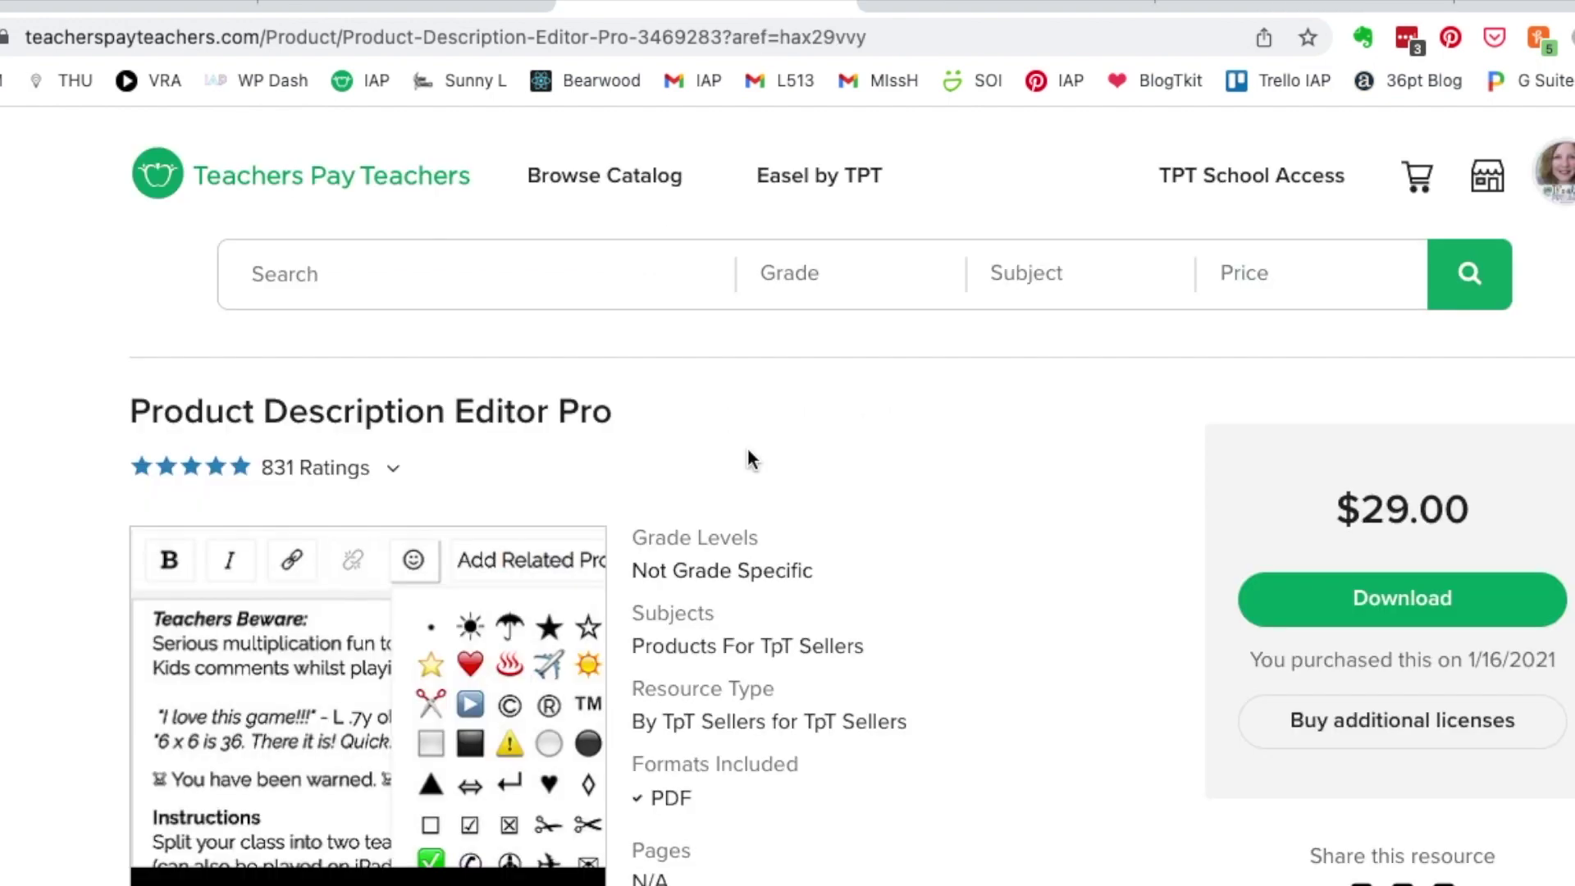
pyautogui.scroll(-4, 748, 458)
pyautogui.scroll(-10, 748, 453)
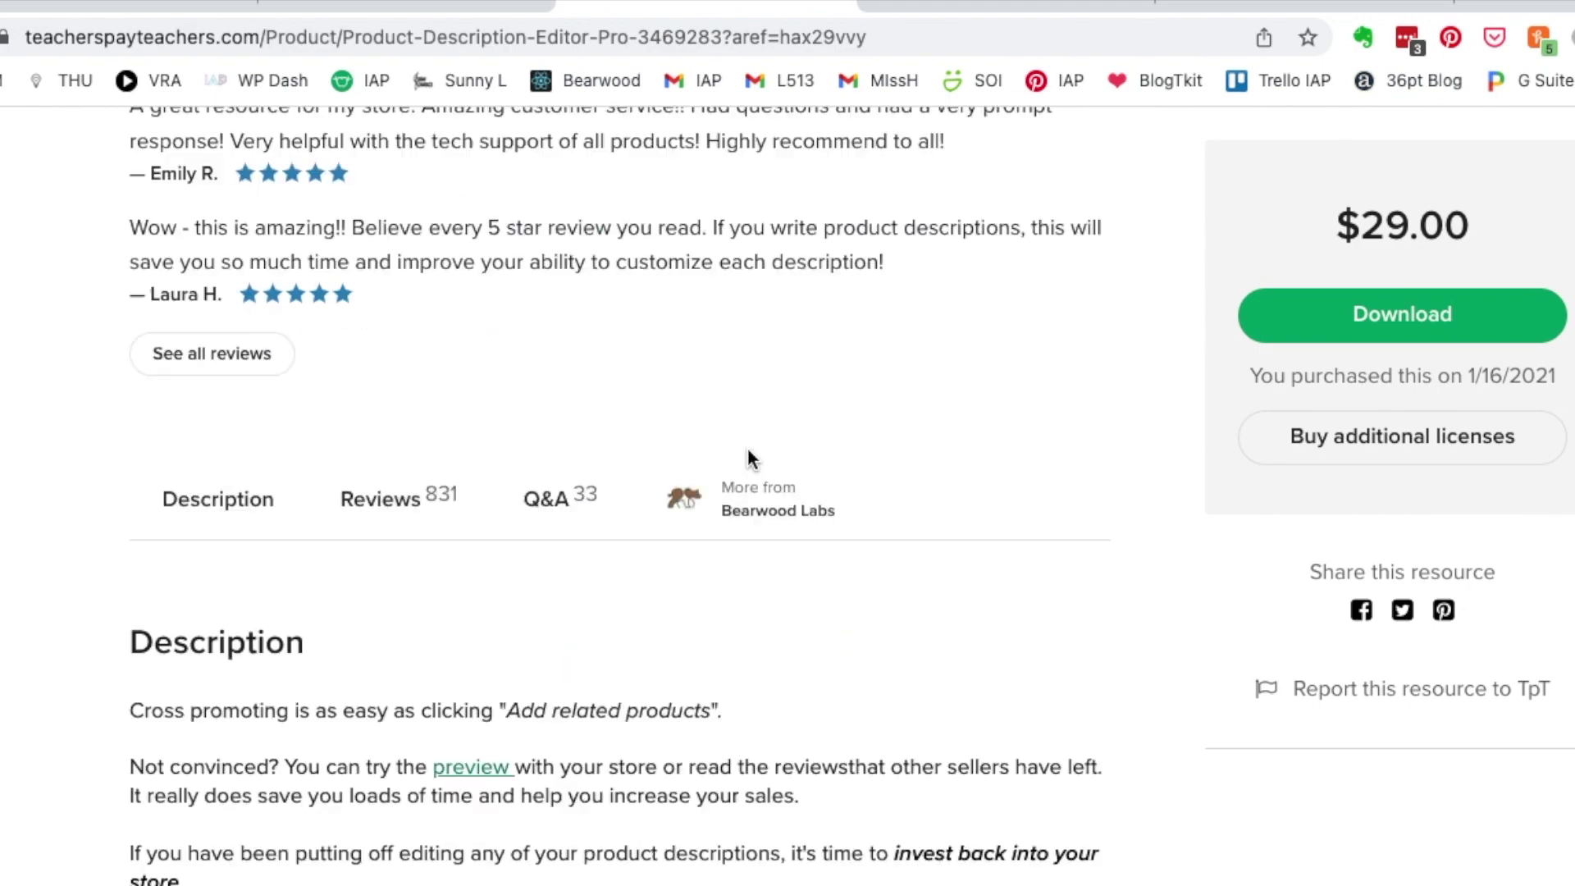
pyautogui.scroll(-10, 643, 587)
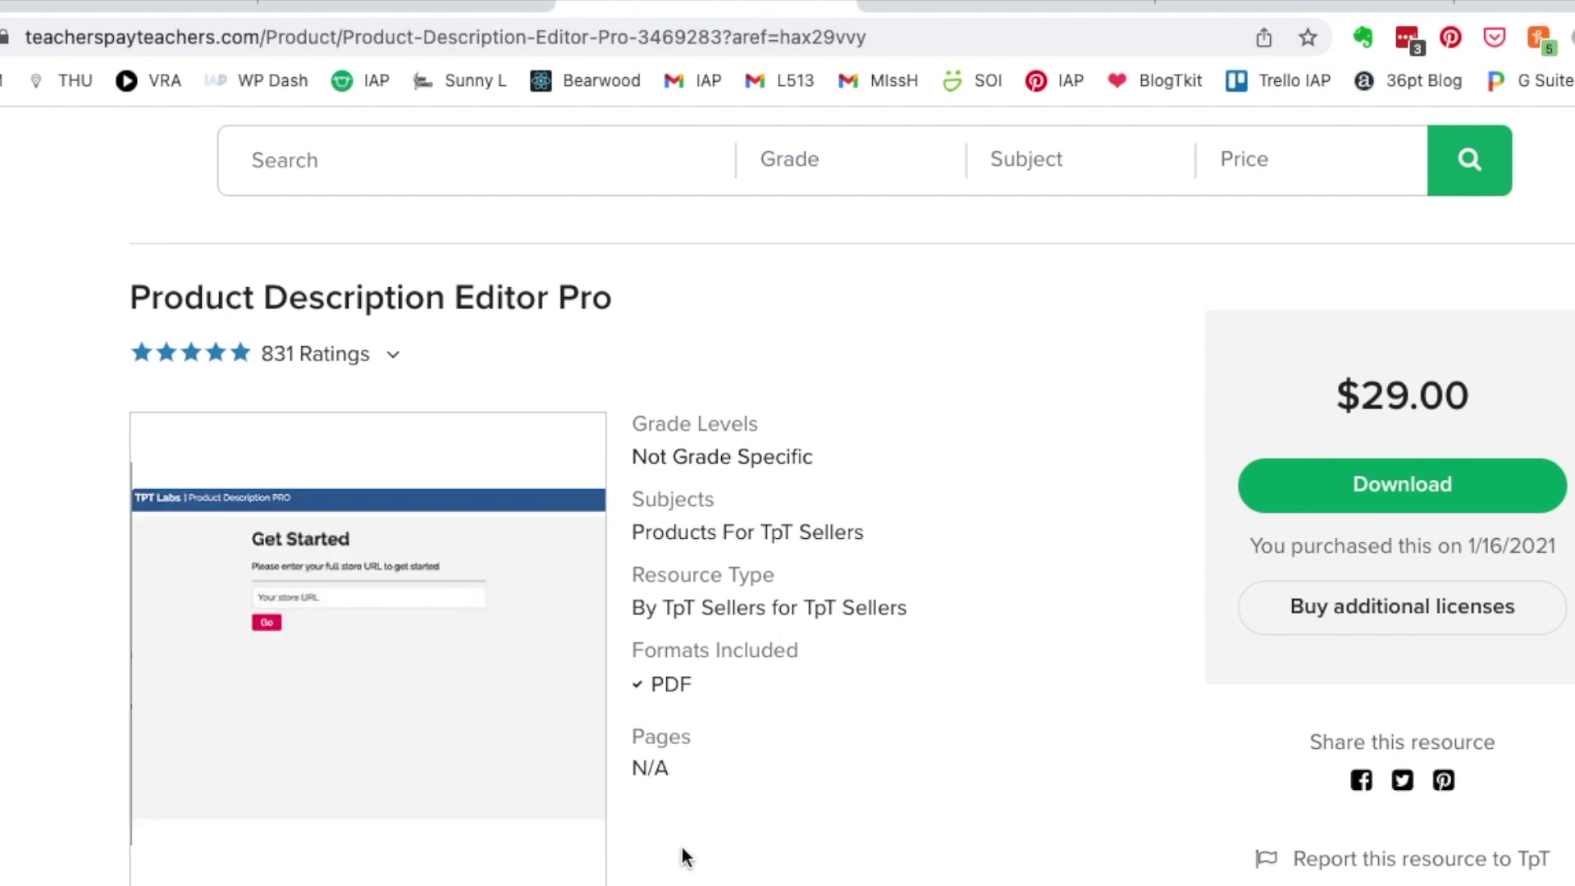
pyautogui.scroll(-8, 681, 845)
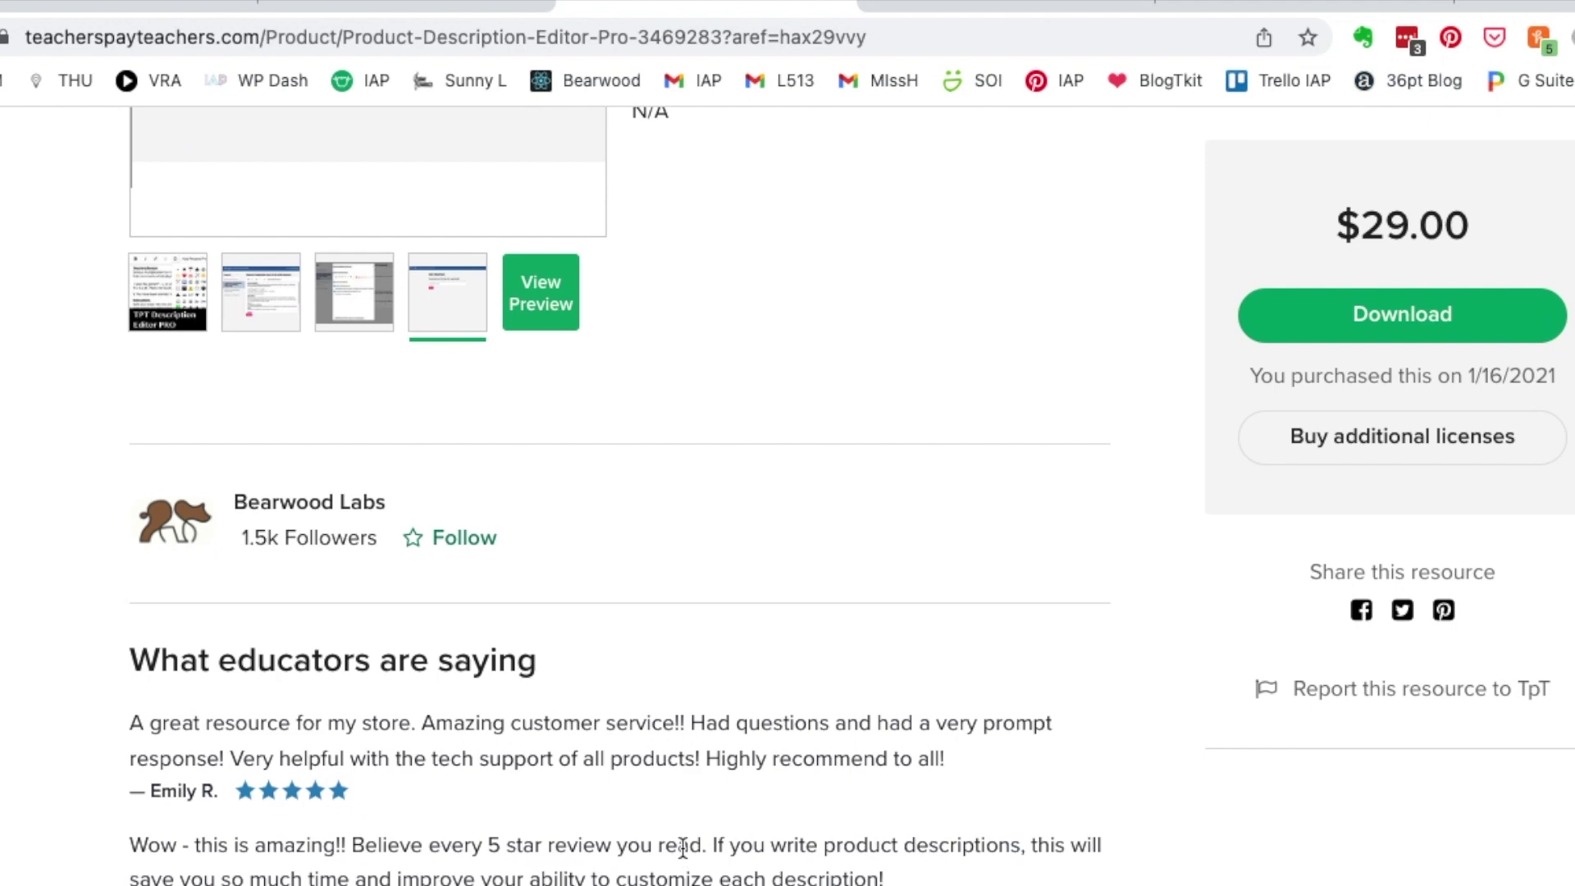
pyautogui.scroll(-10, 682, 848)
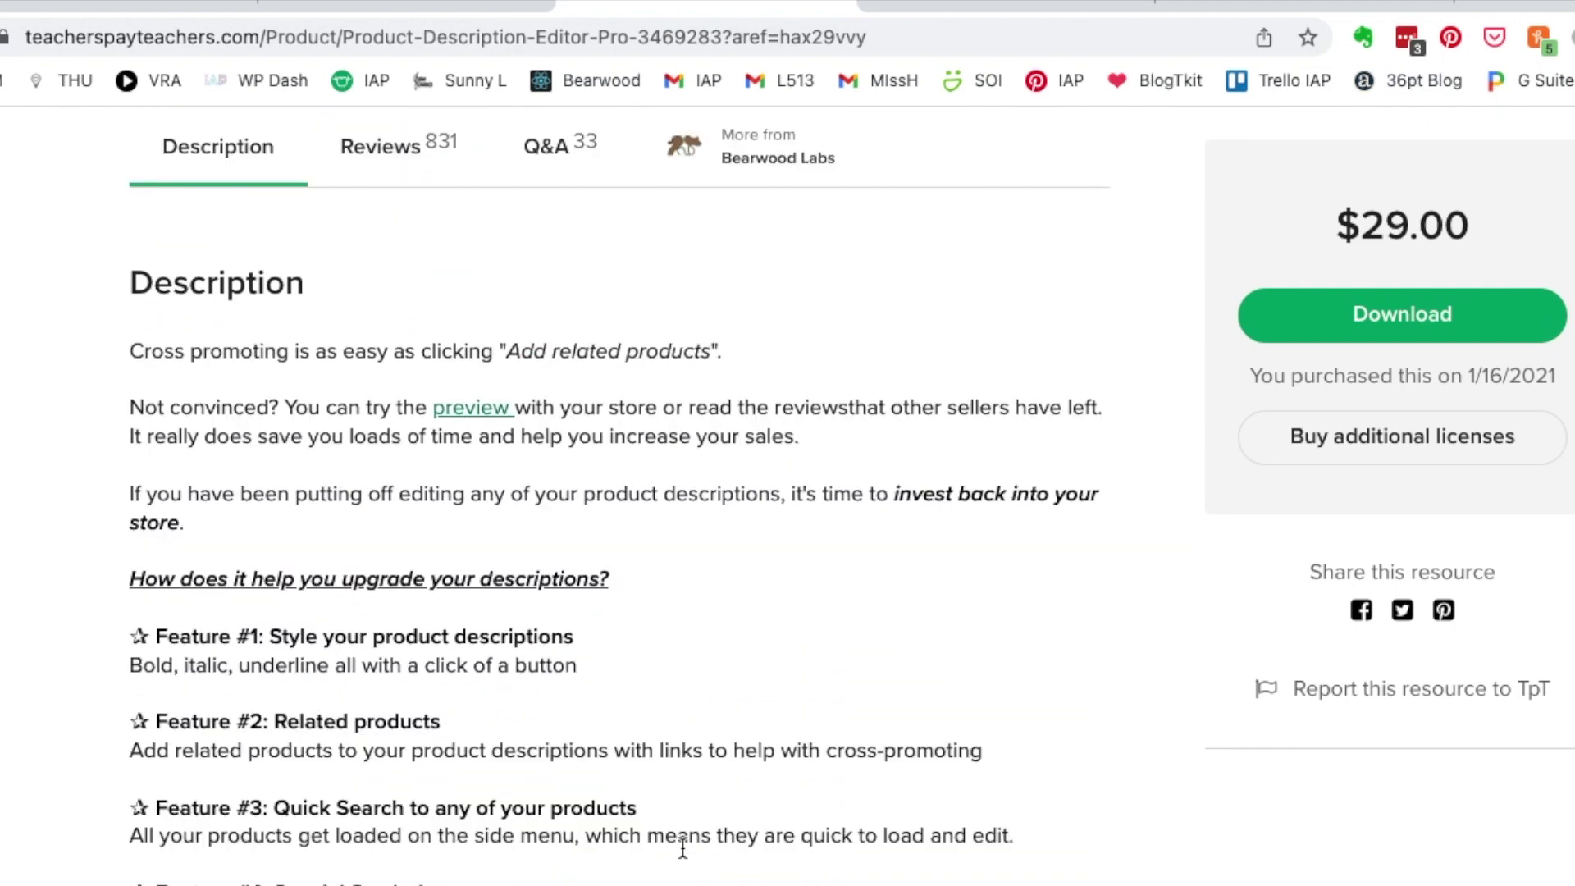
pyautogui.scroll(-4, 492, 861)
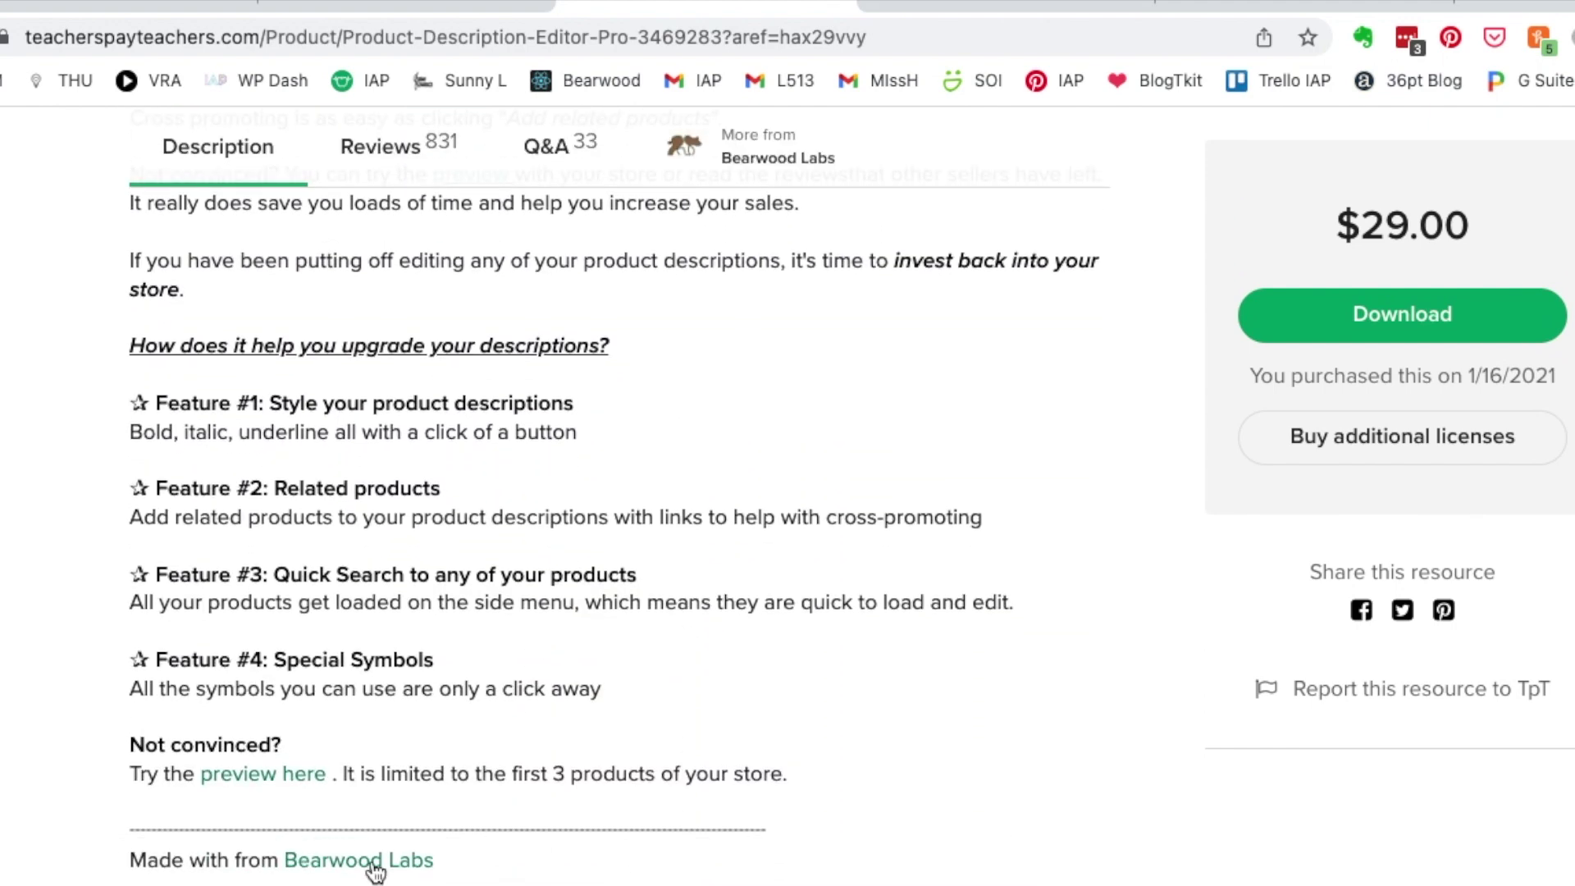
# Open the Product Description PRO preview tool and copy the It's All Primary store URL from the store page.
pyautogui.click(271, 783)
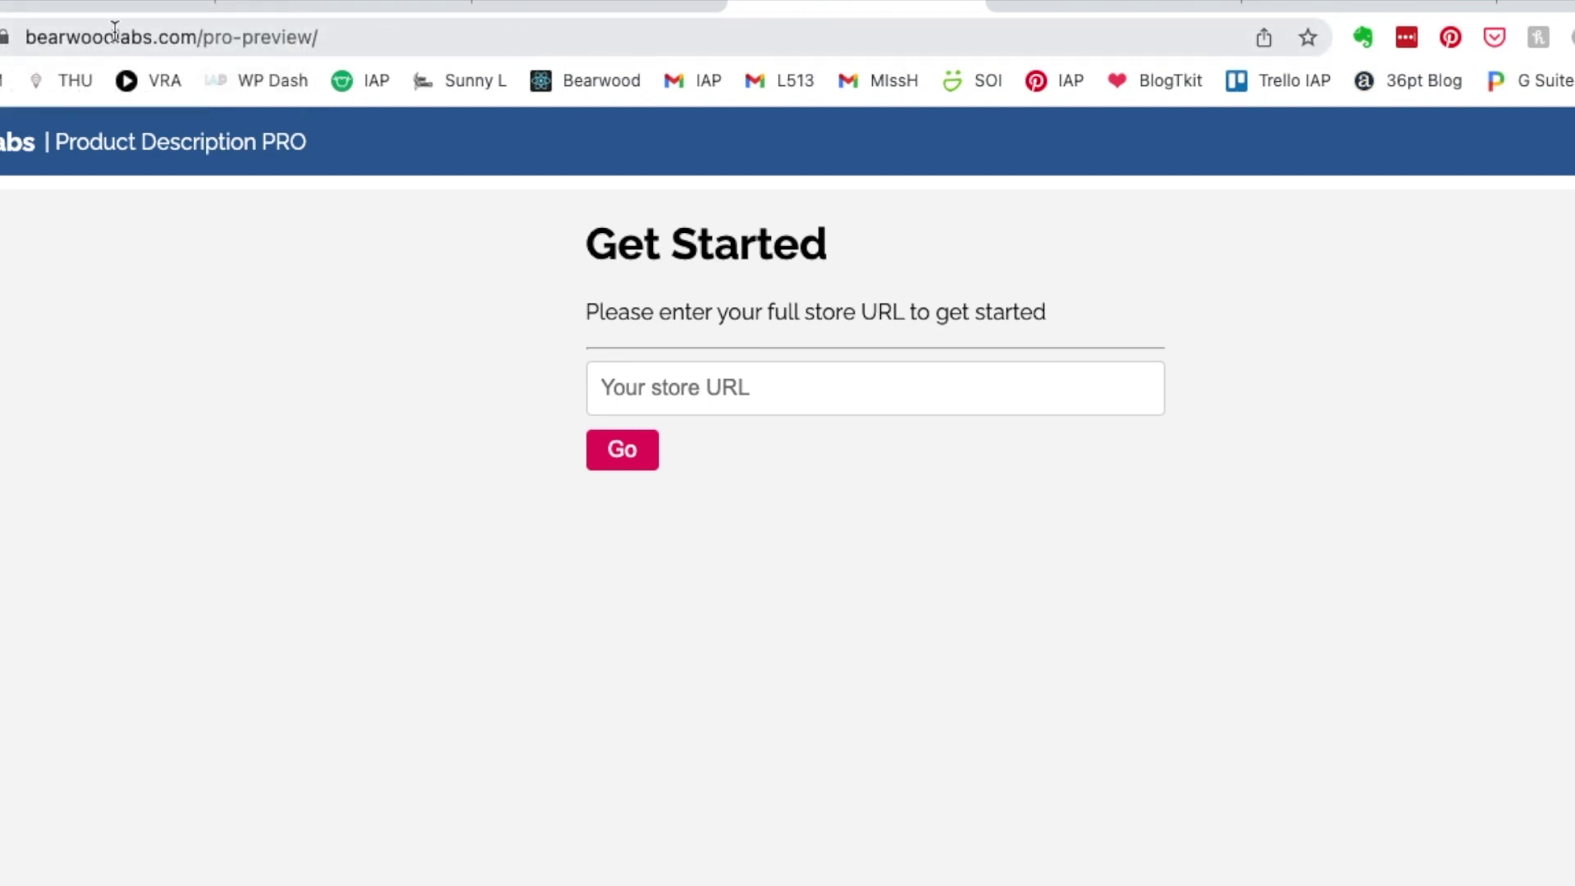
pyautogui.click(619, 8)
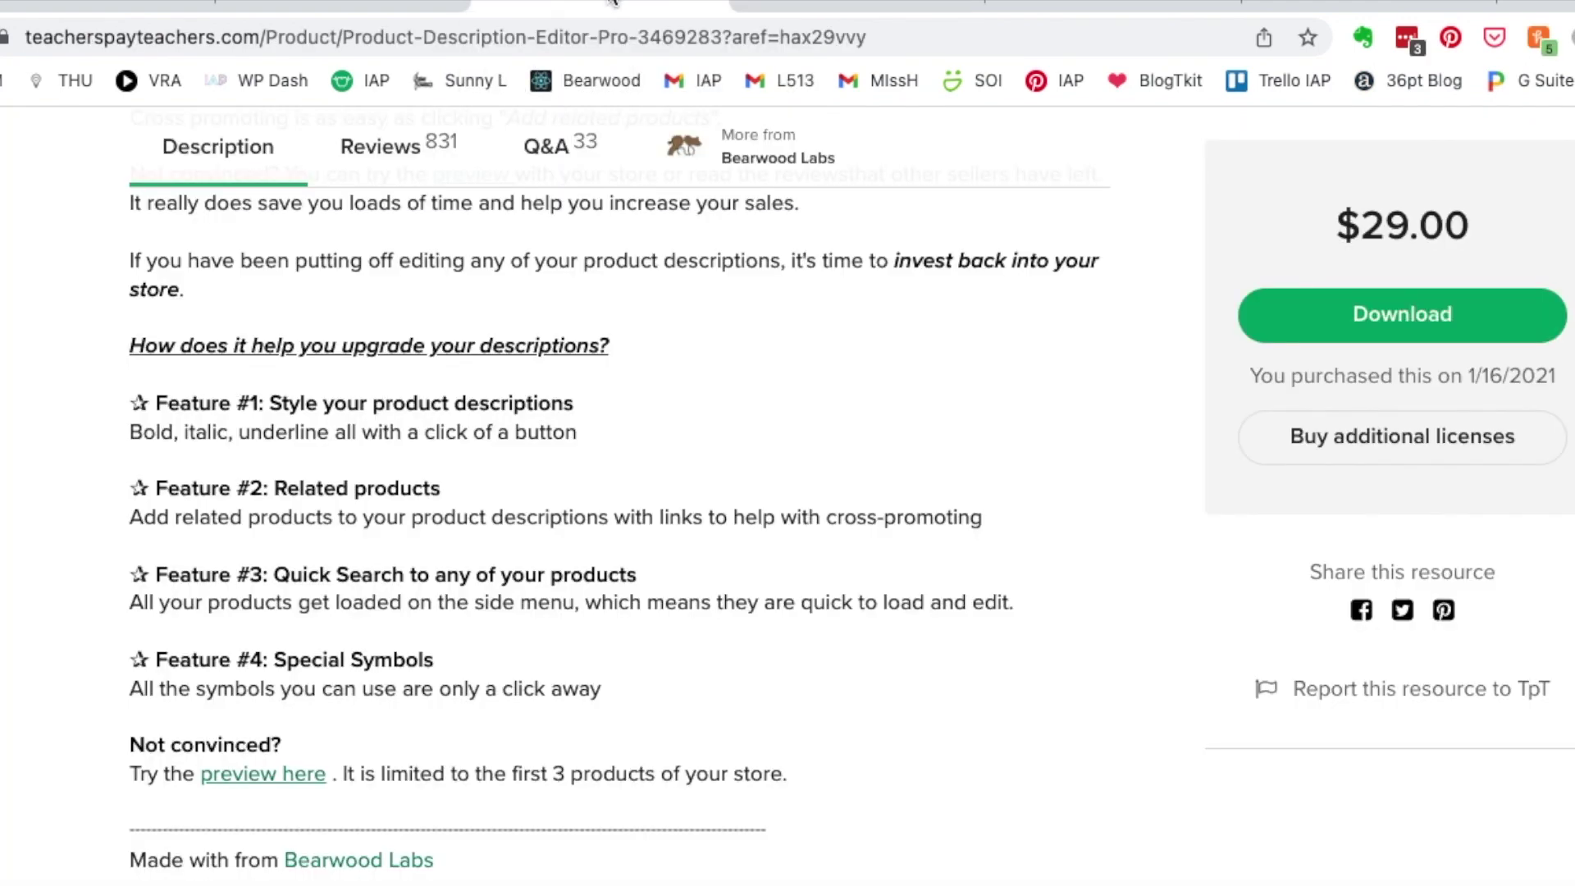
pyautogui.scroll(15, 544, 240)
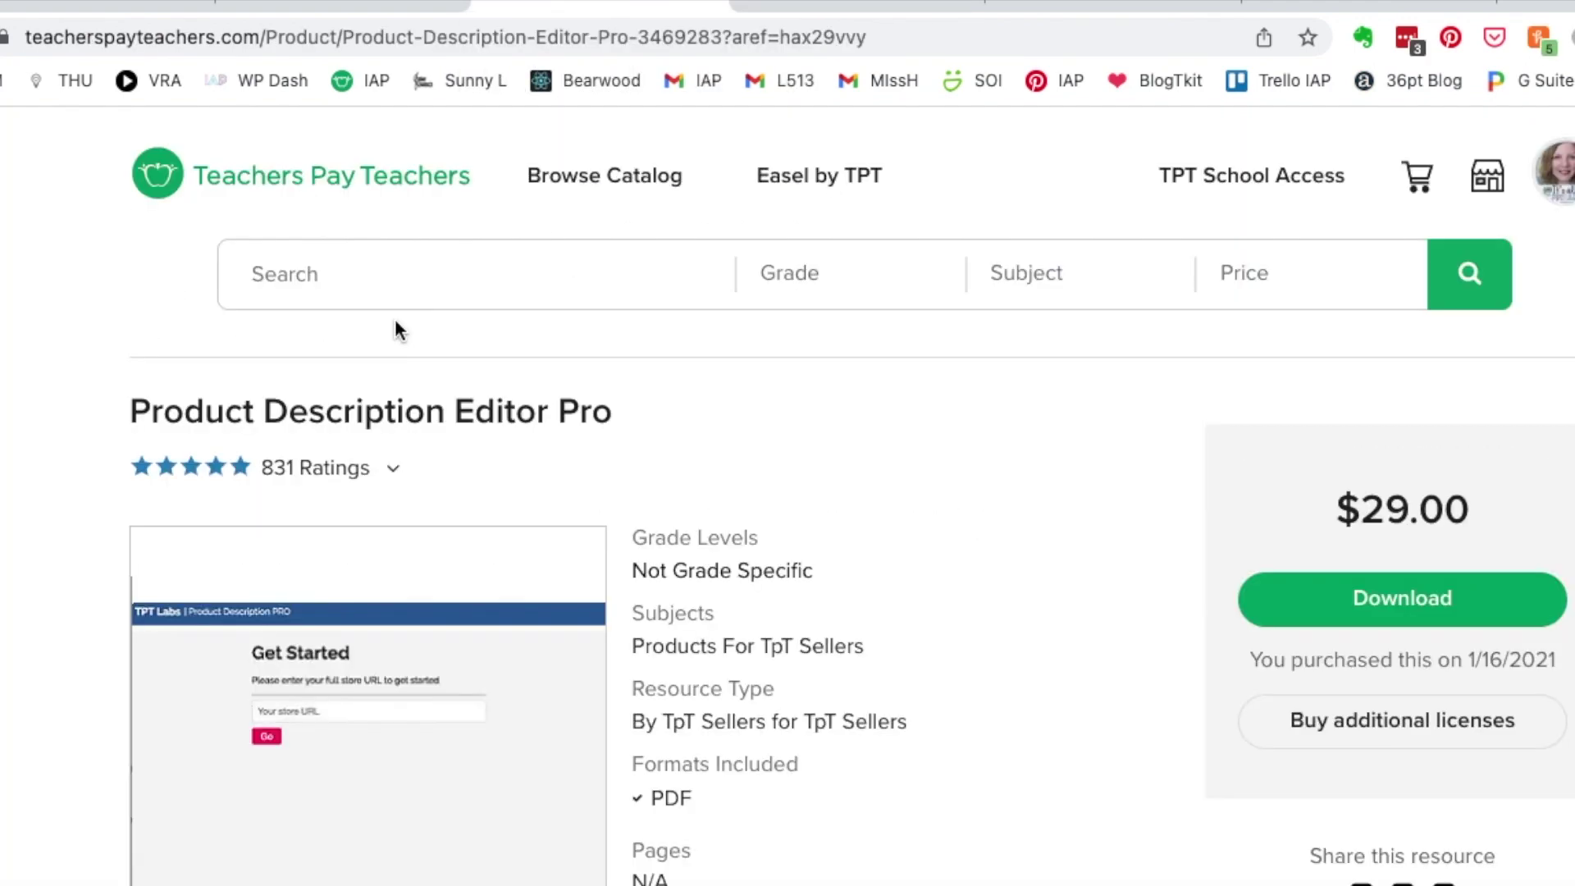
pyautogui.click(1476, 189)
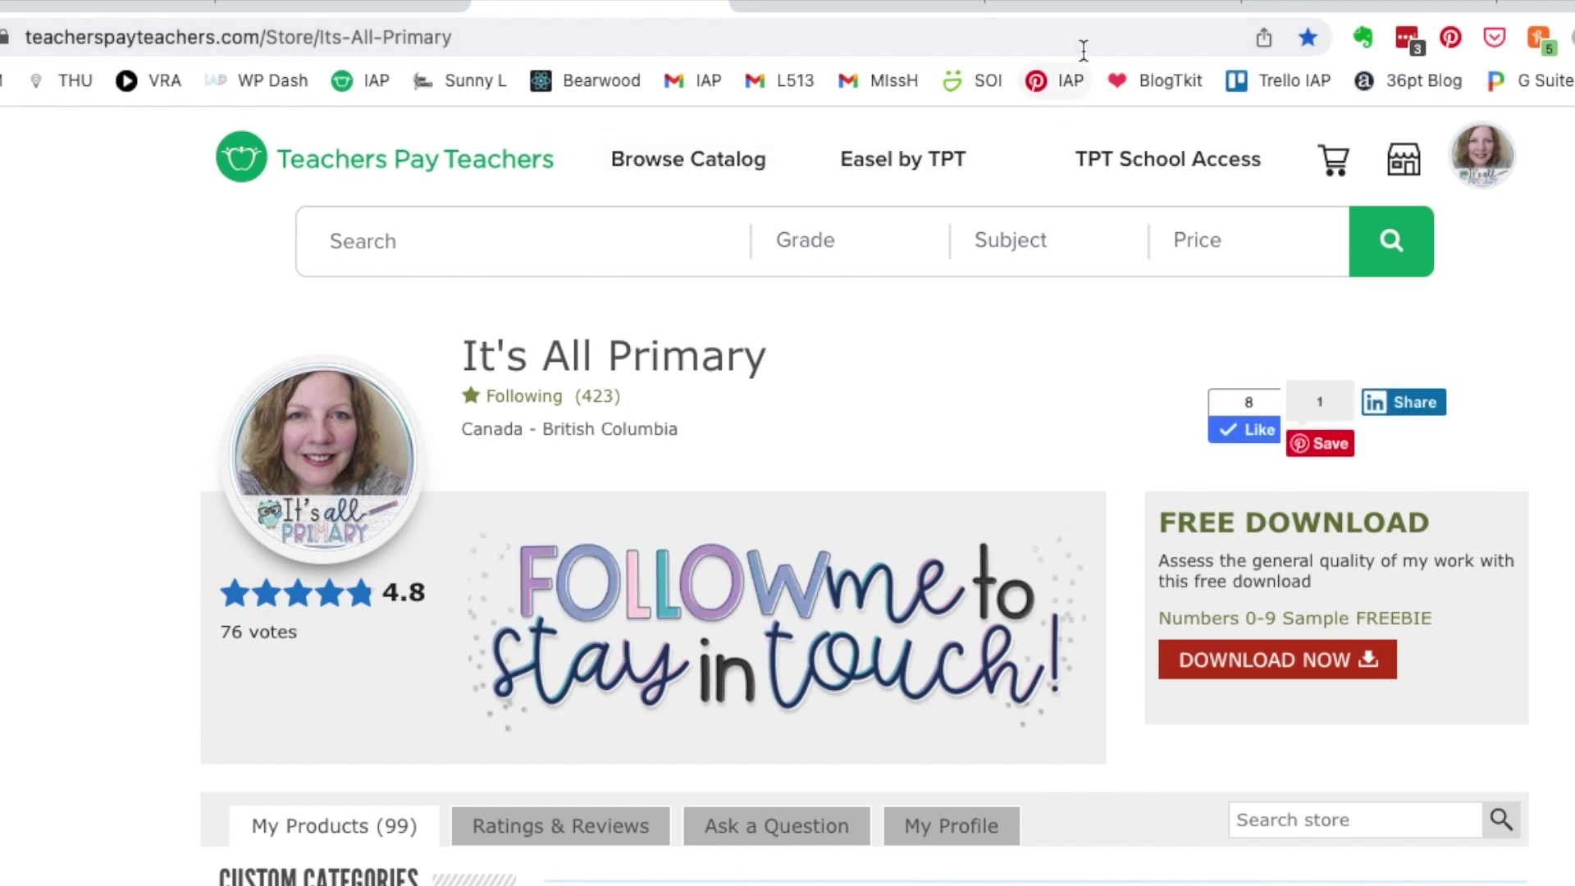
pyautogui.moveTo(514, 33); pyautogui.dragTo(29, 32)
# Load the It's All Primary store's products into the Product Description PRO preview using the copied store URL.
pyautogui.click(1123, 6)
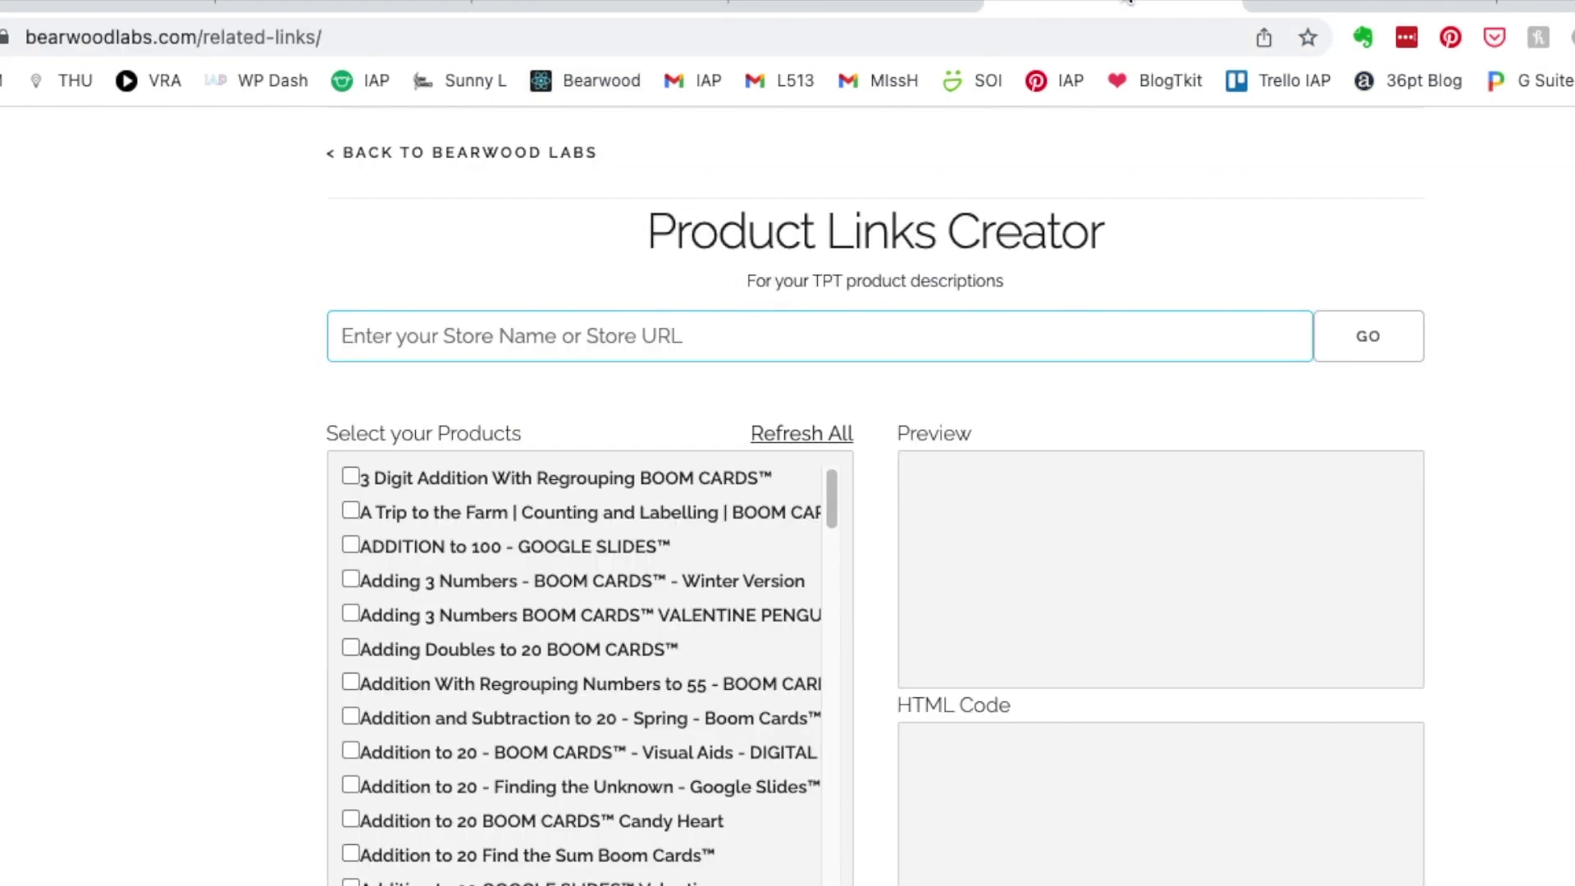
pyautogui.click(828, 5)
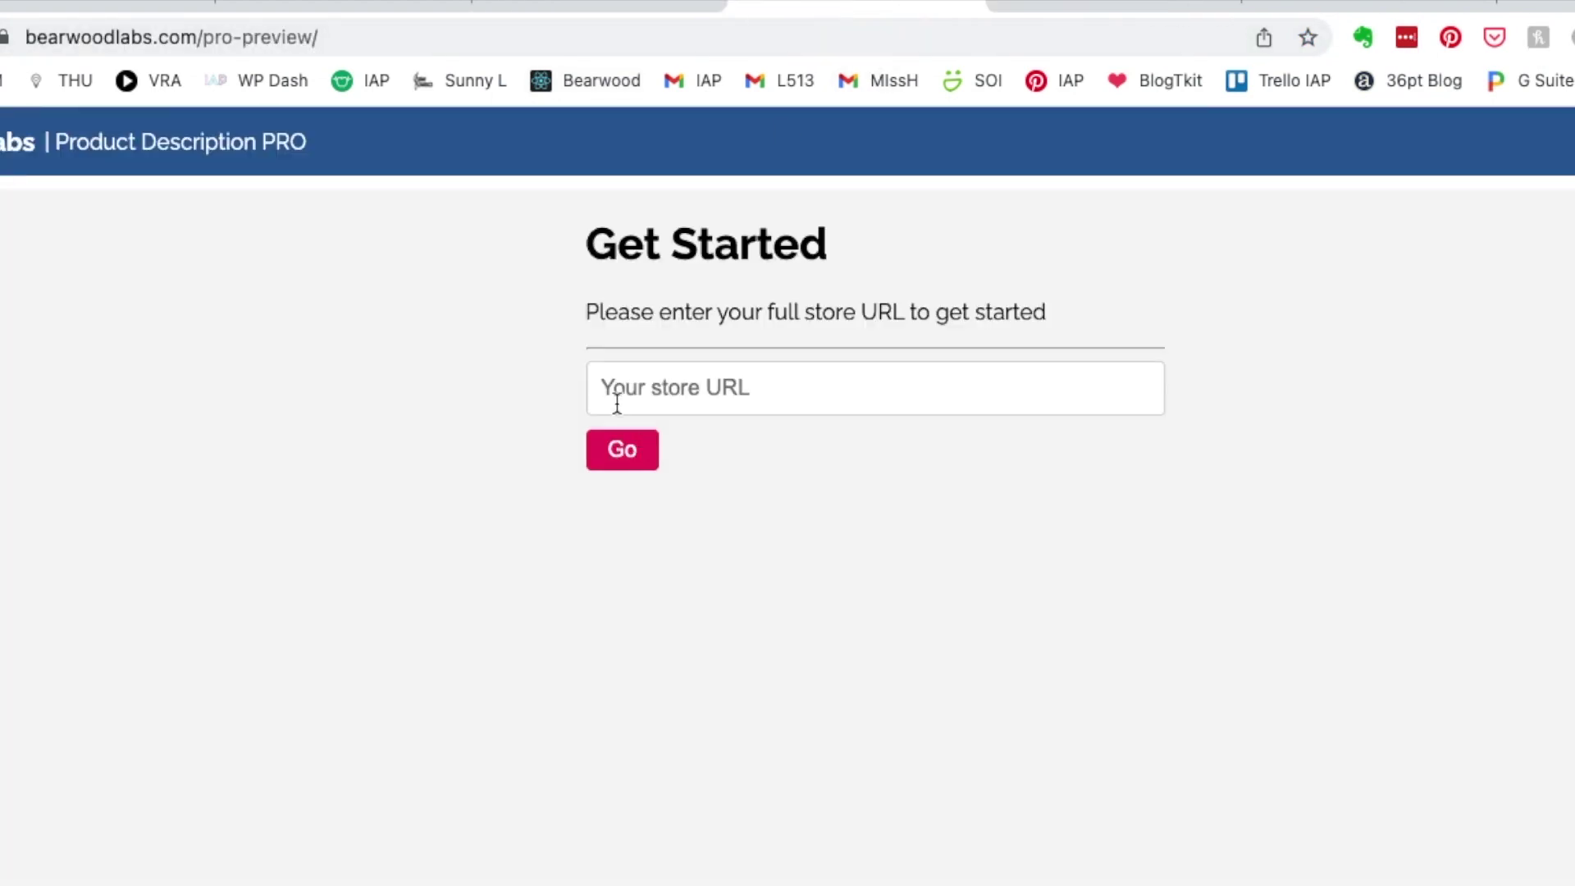
pyautogui.click(769, 383)
pyautogui.click(768, 458)
pyautogui.click(636, 456)
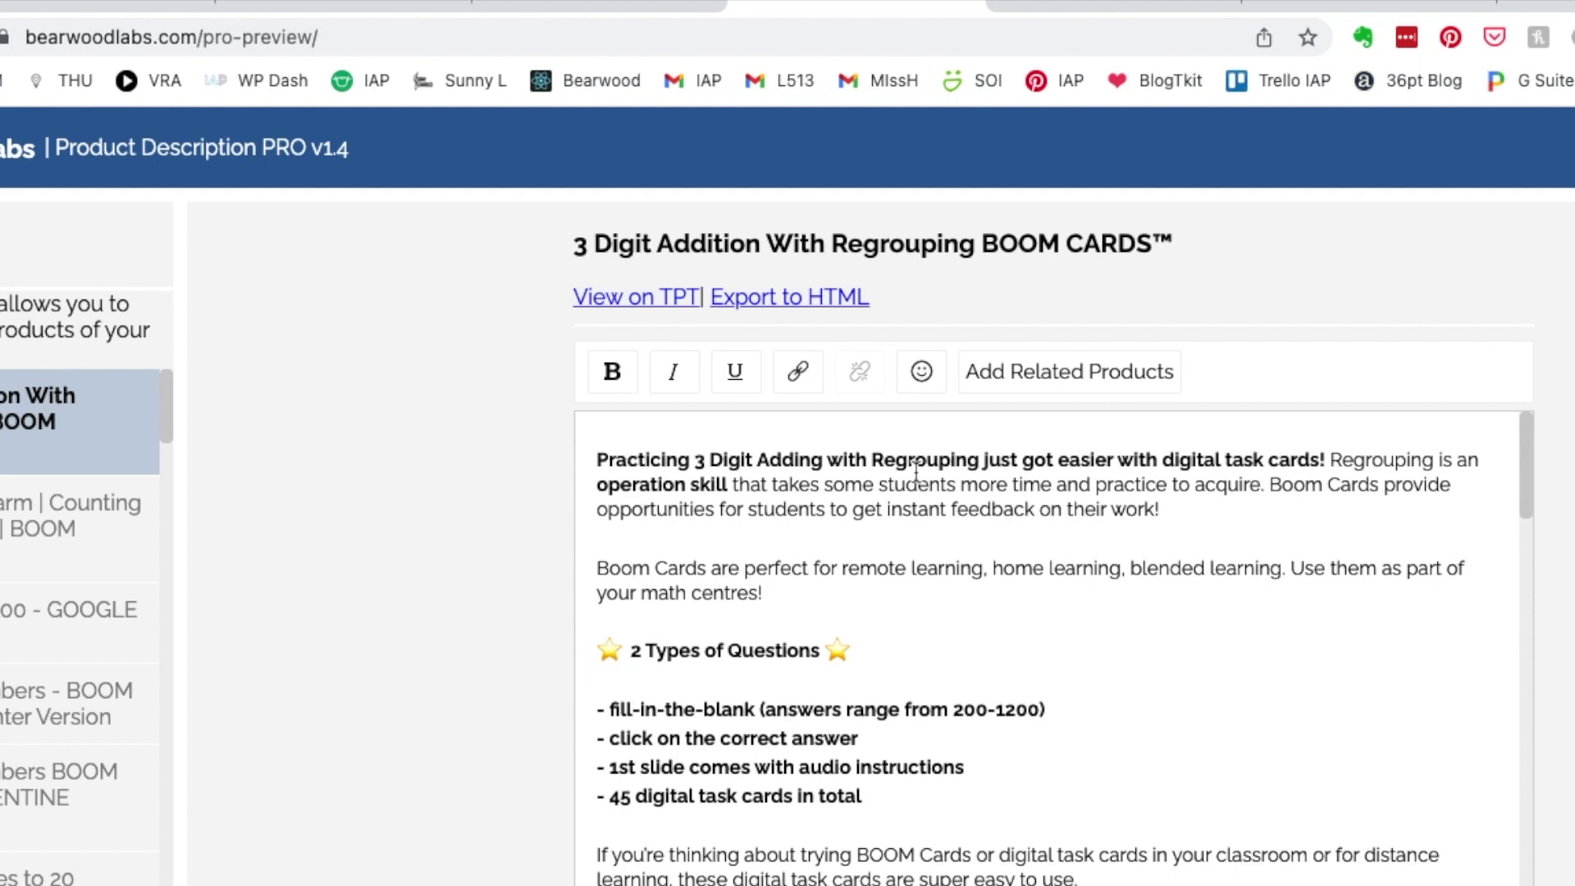
# Look through the special symbols offered for the 3 Digit Addition With Regrouping BOOM CARDS description.
pyautogui.click(921, 377)
pyautogui.scroll(-5, 1029, 520)
pyautogui.scroll(-10, 1033, 523)
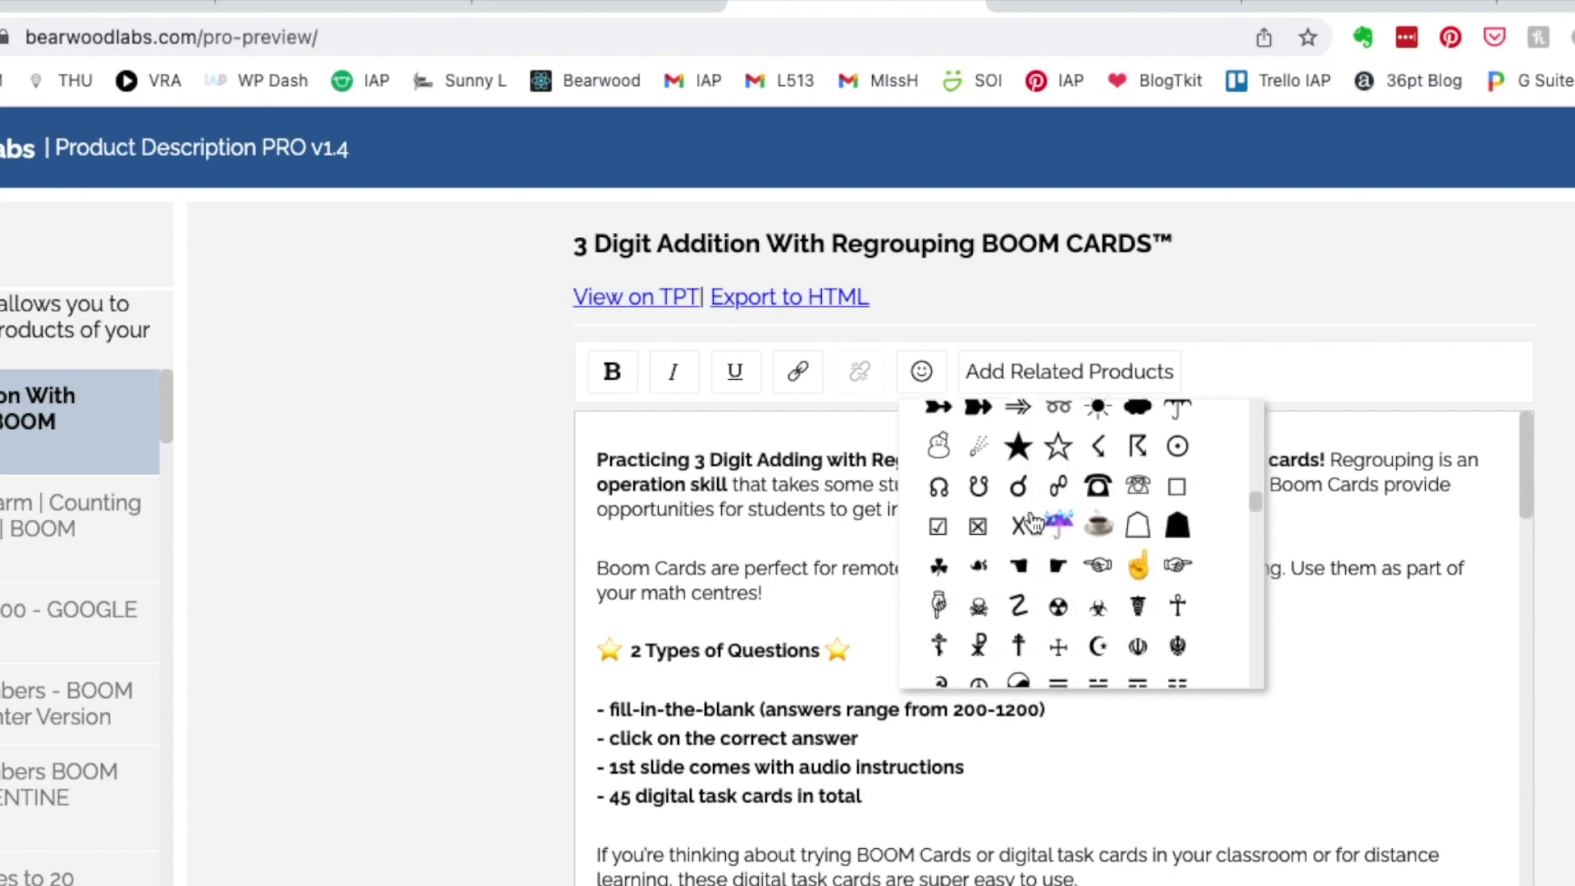
pyautogui.scroll(-10, 1033, 521)
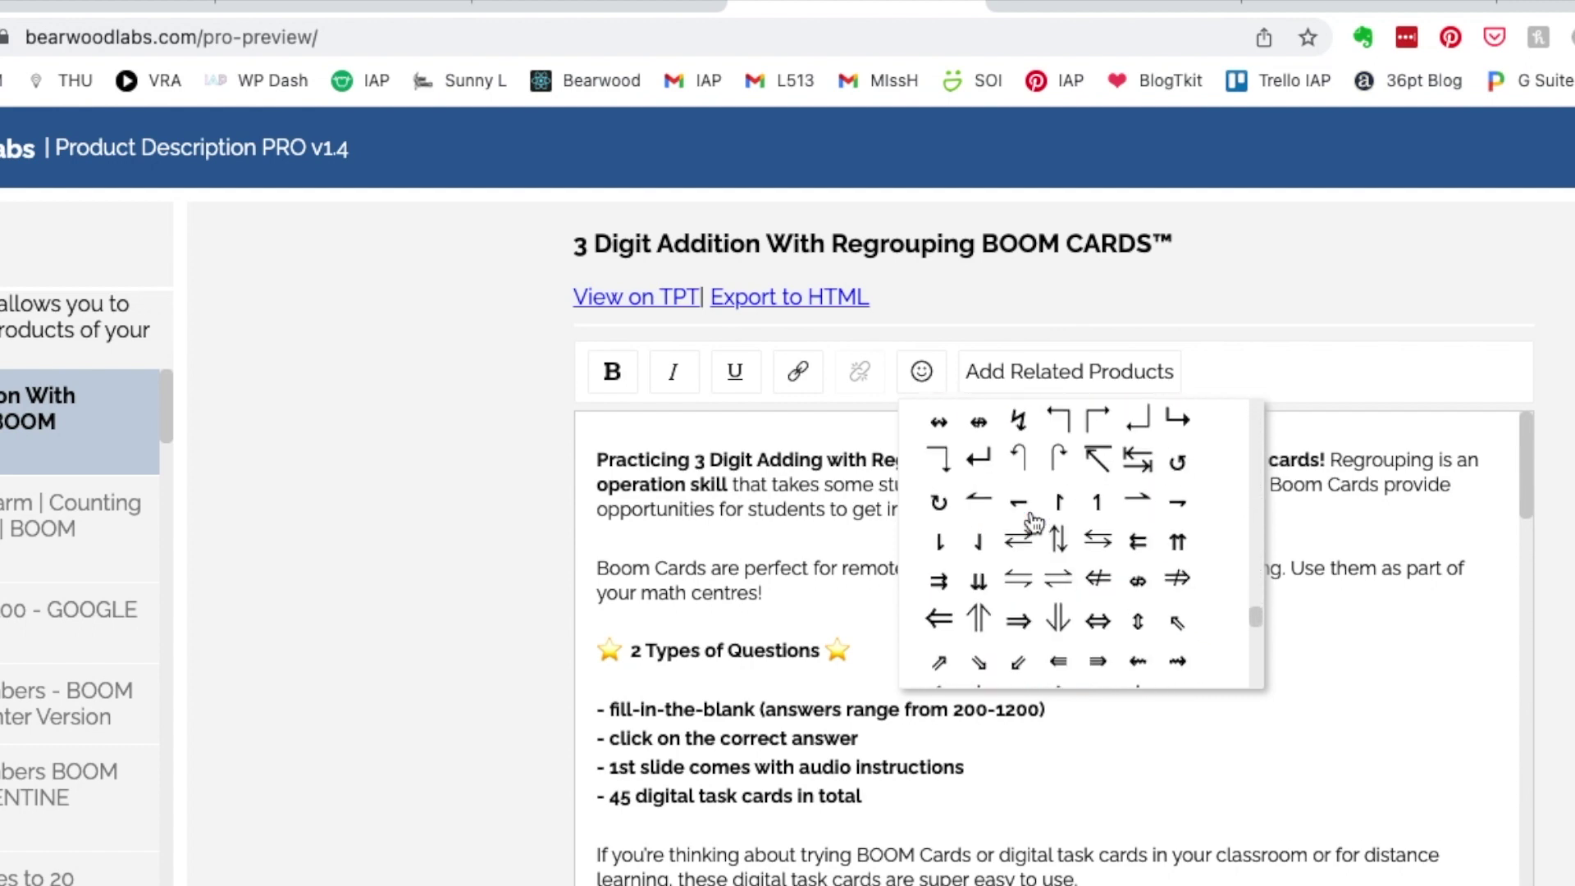
pyautogui.scroll(1, 1033, 521)
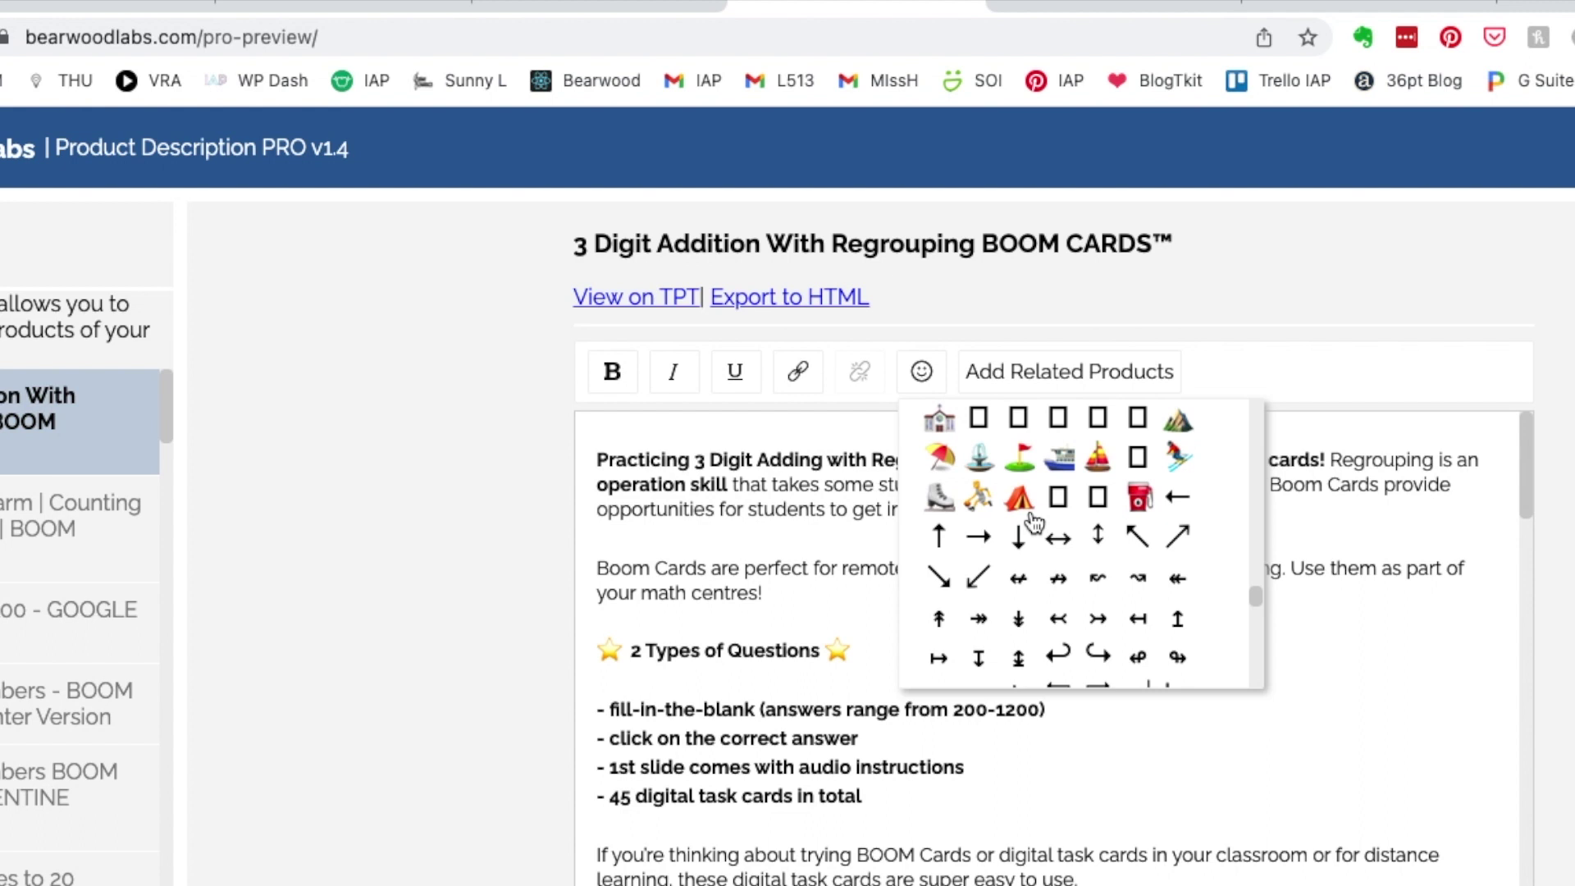
pyautogui.scroll(5, 1117, 479)
pyautogui.scroll(5, 1117, 479)
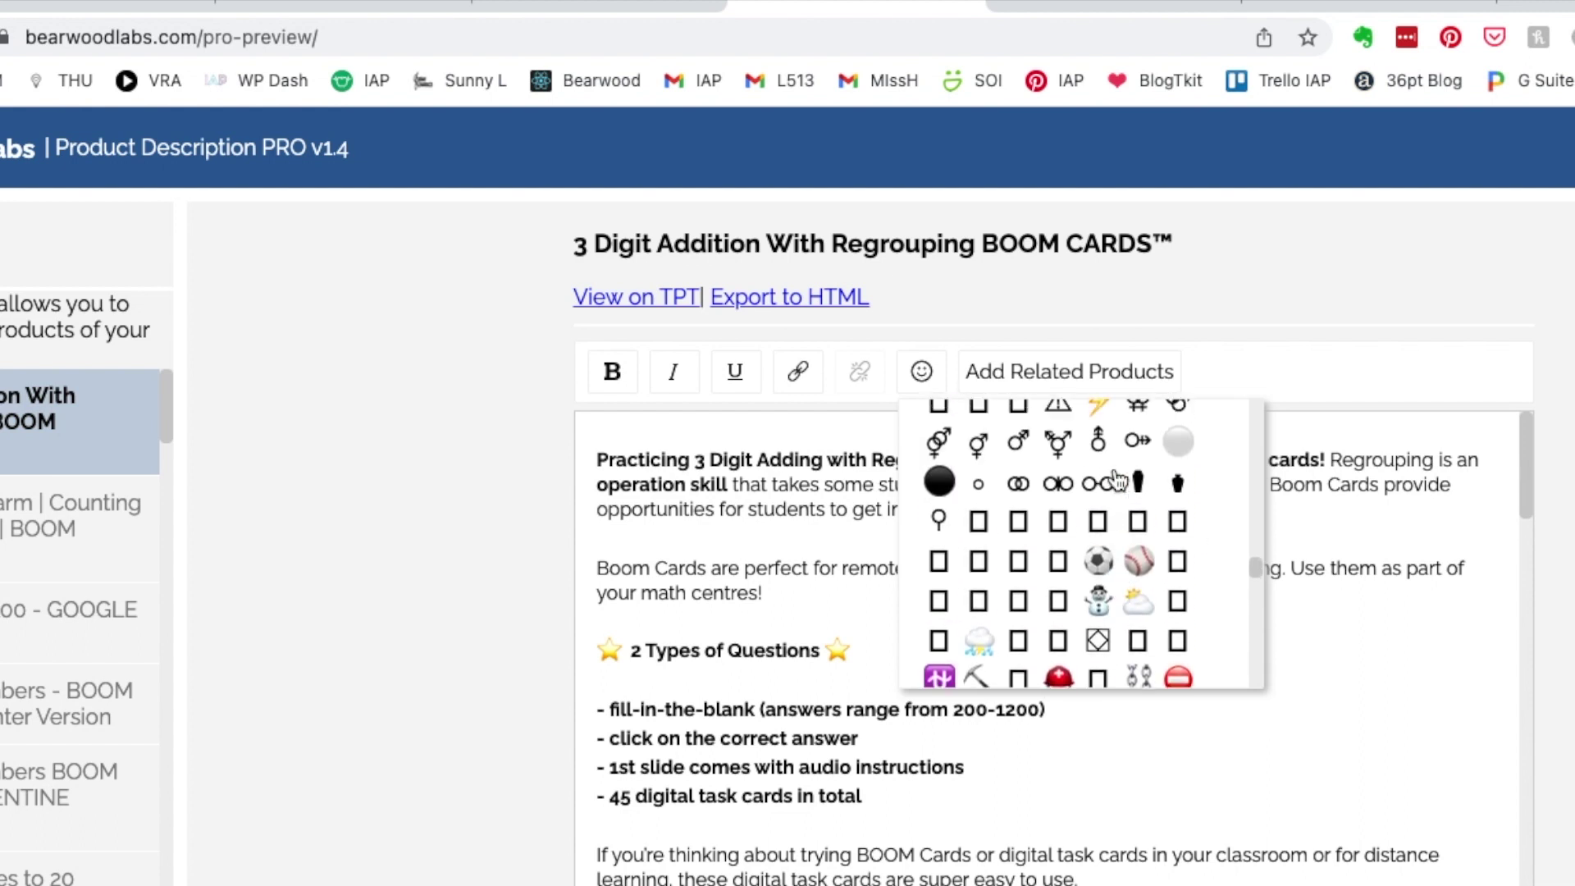
pyautogui.scroll(5, 1117, 480)
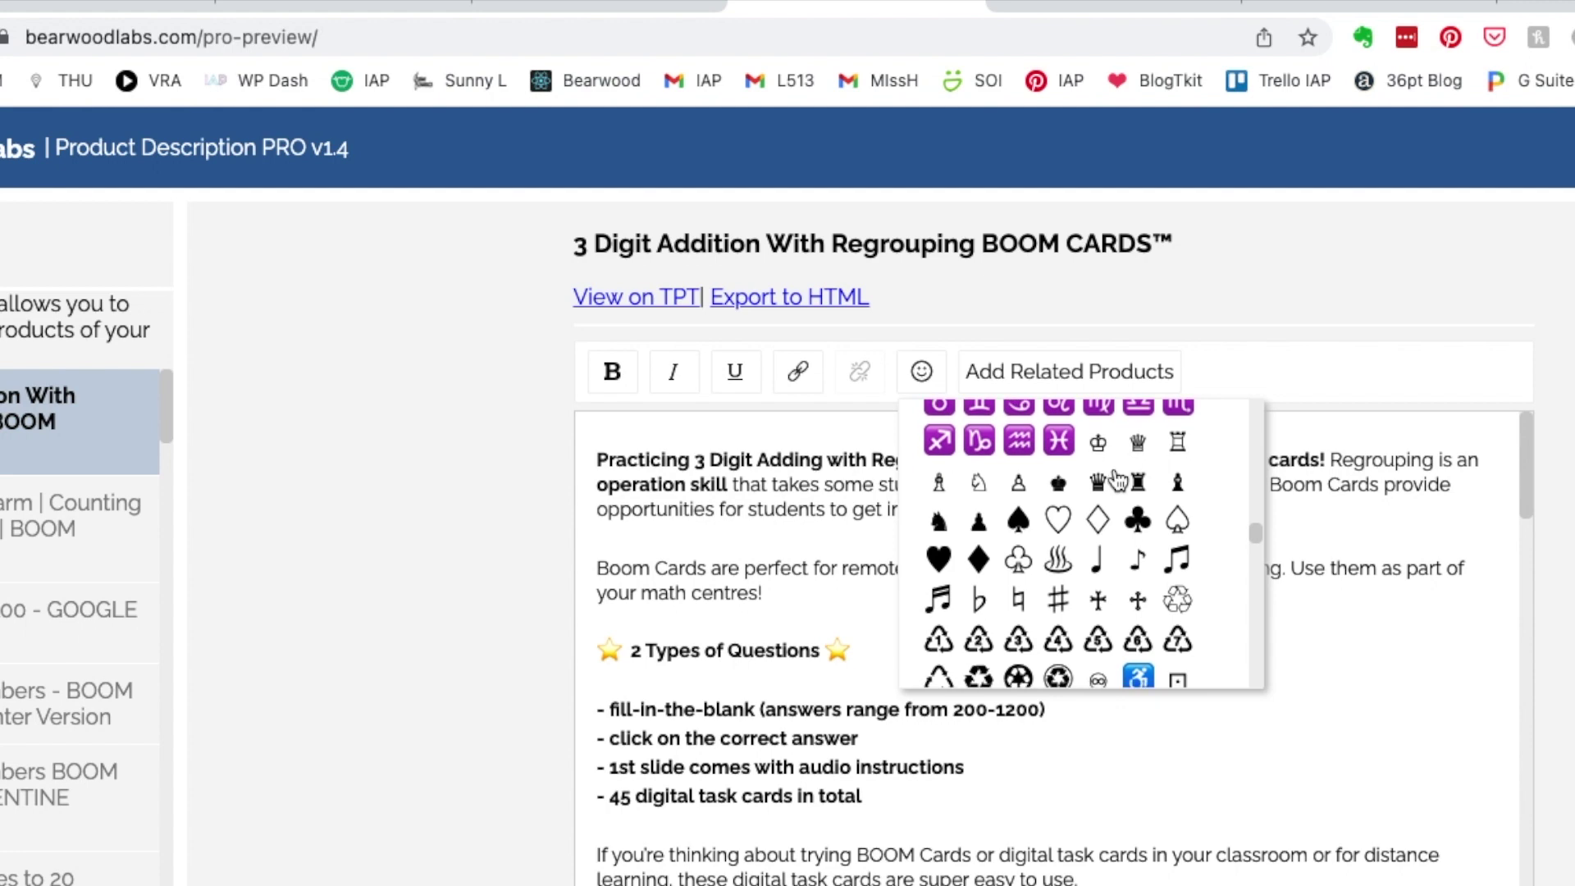
pyautogui.scroll(10, 1117, 480)
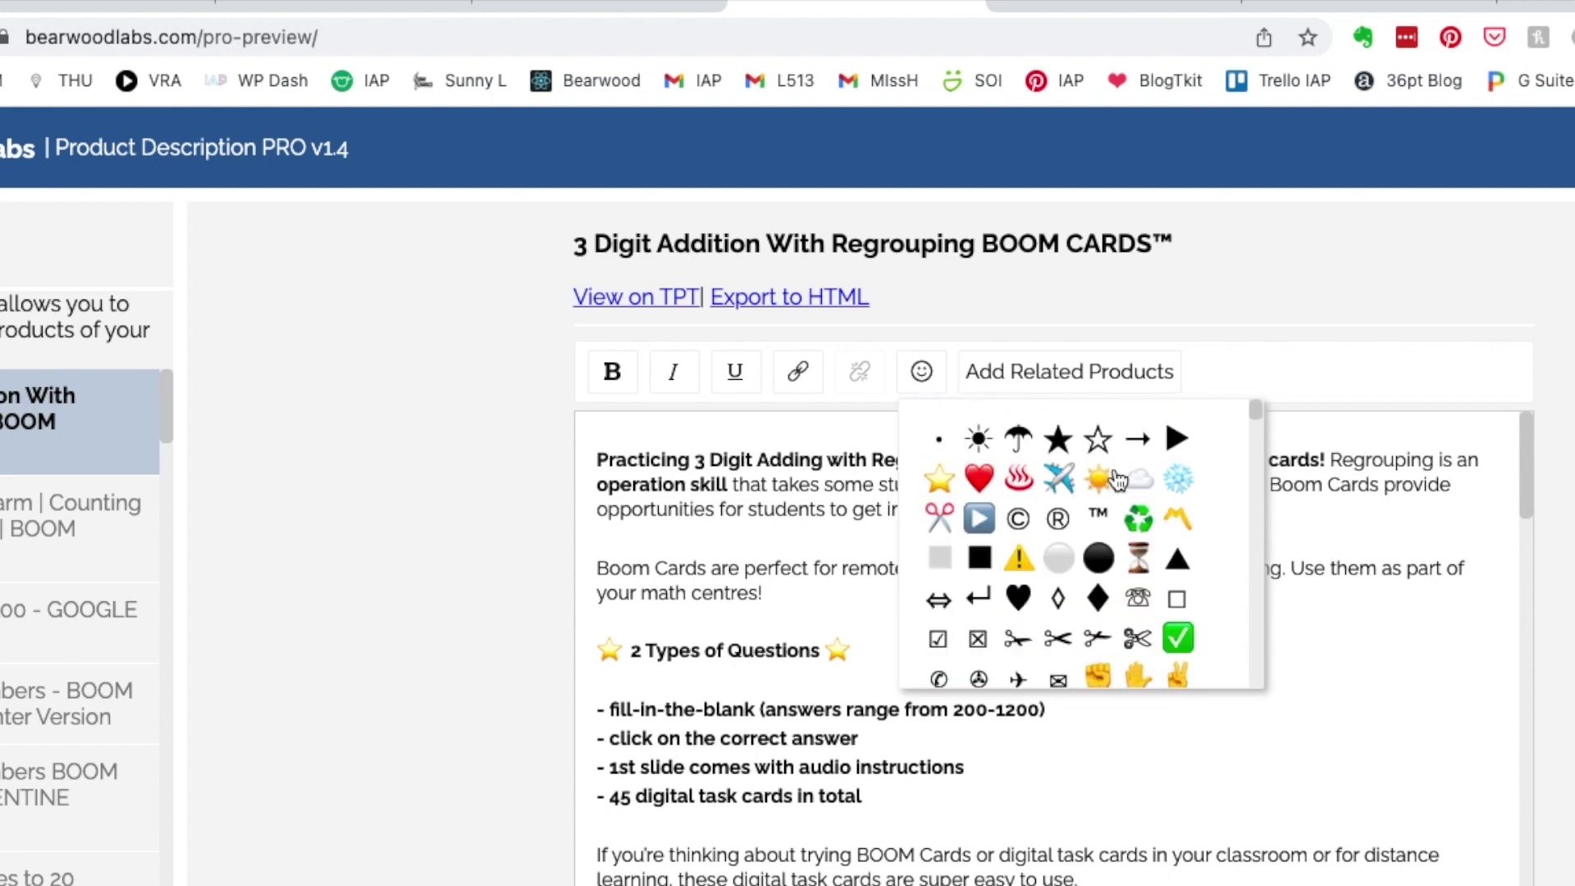
# Insert the yellow star symbol at the start of the 3 Digit Addition description and copy it.
pyautogui.click(945, 484)
pyautogui.moveTo(625, 430); pyautogui.dragTo(586, 426)
pyautogui.press('super+c')
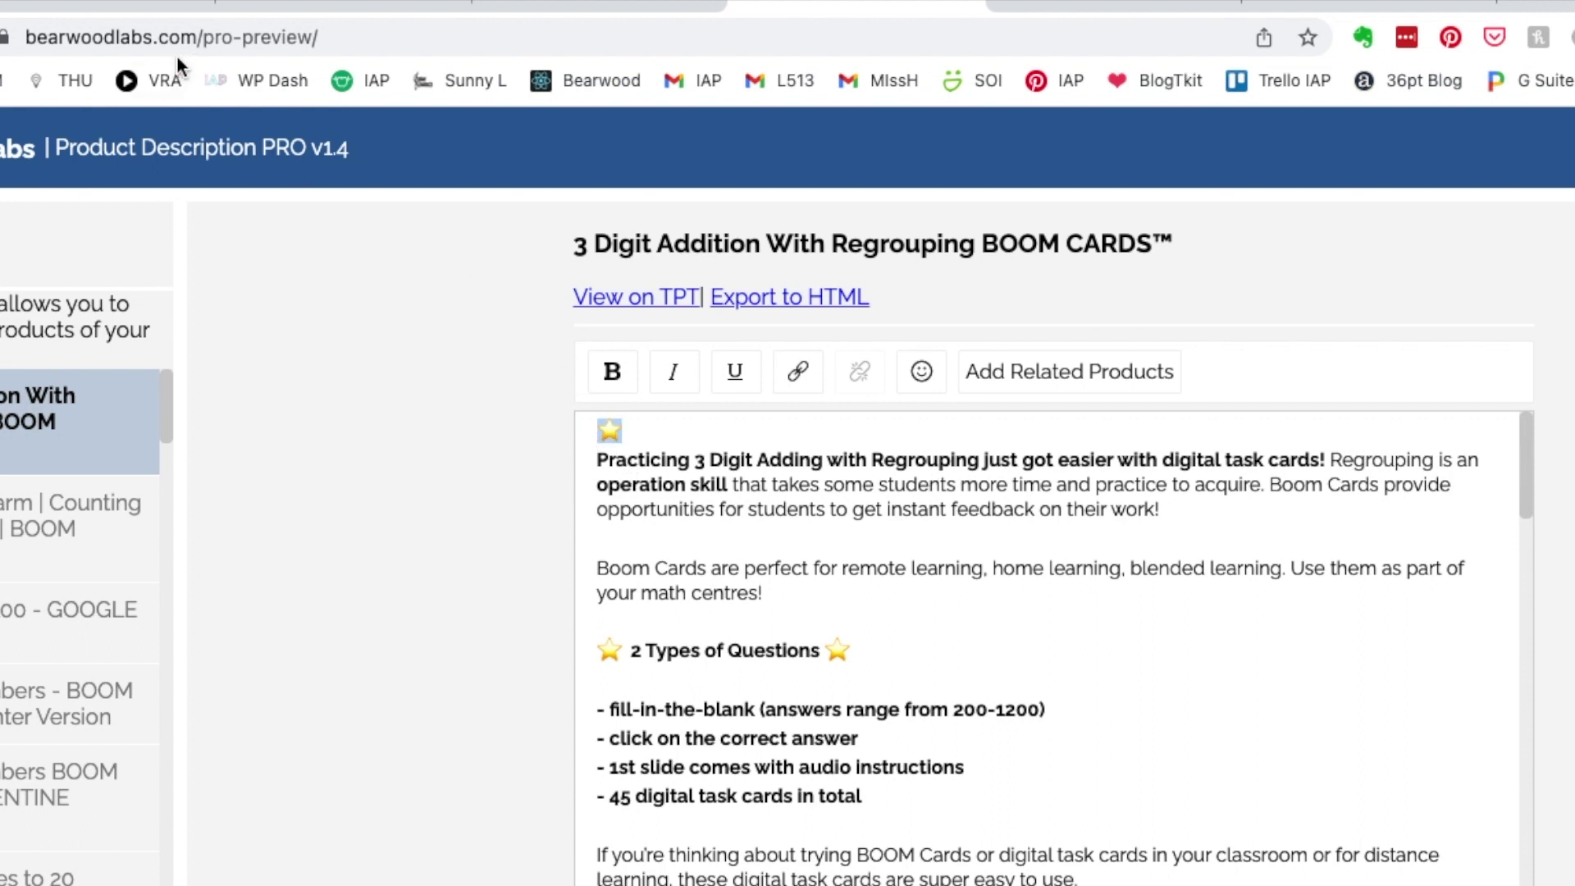
# Paste the yellow star into the listing description below "answer keys" and below the "Related Products That May Interest You" heading.
pyautogui.click(107, 4)
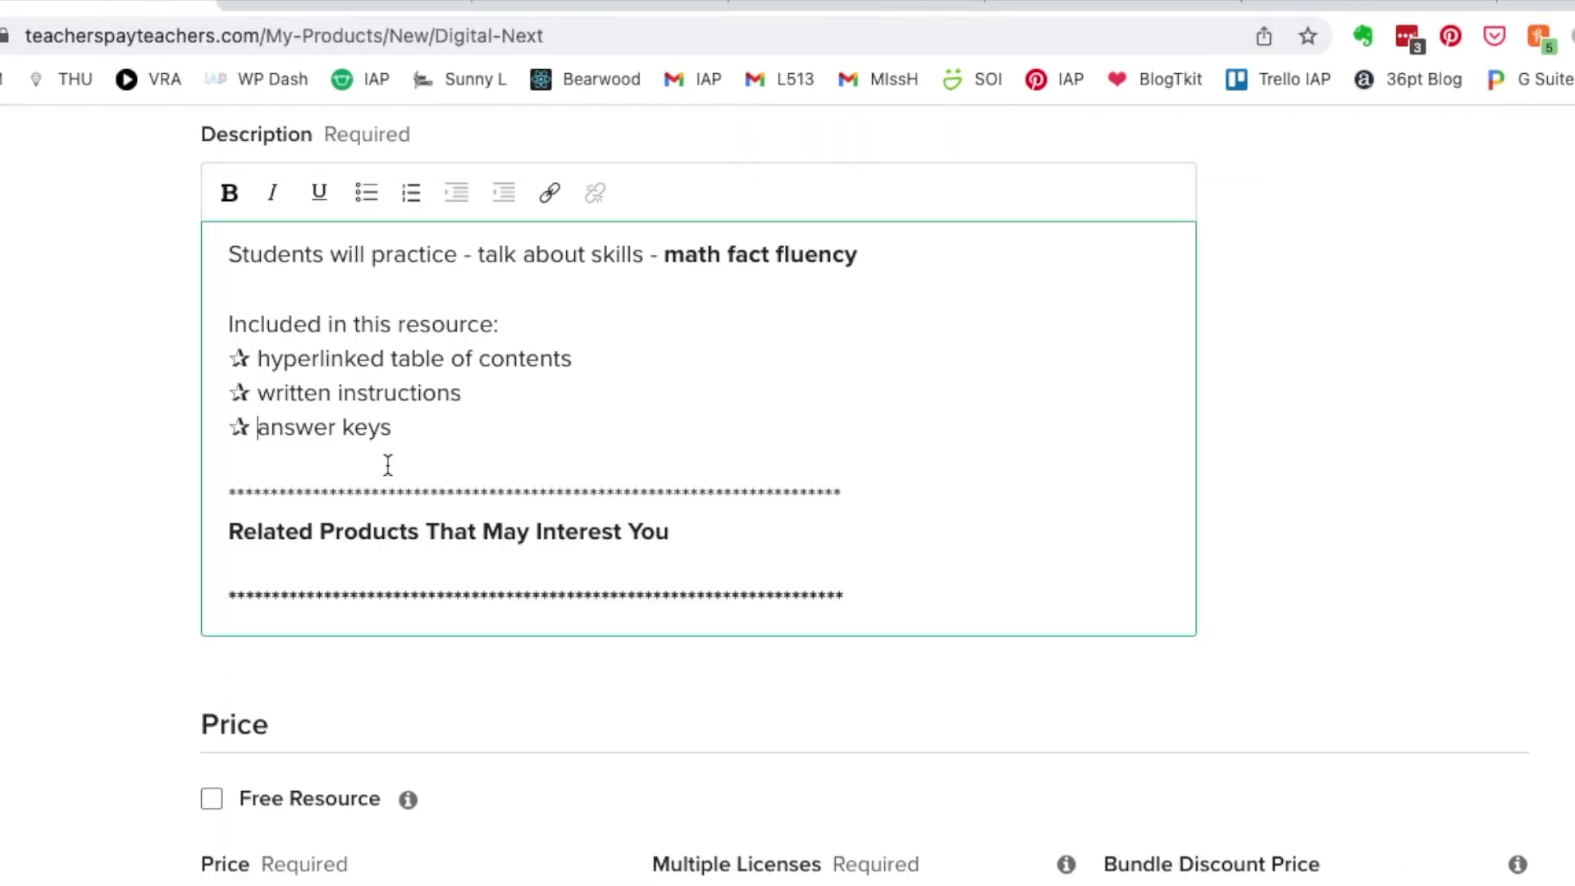
pyautogui.click(255, 464)
pyautogui.press('super+v')
pyautogui.moveTo(256, 464); pyautogui.dragTo(228, 461)
pyautogui.click(232, 566)
pyautogui.press('super+v')
# Add "- addition to 20" in bold after "math fact fluency" in the description's first line.
pyautogui.click(875, 257)
pyautogui.write('- addition to 20')
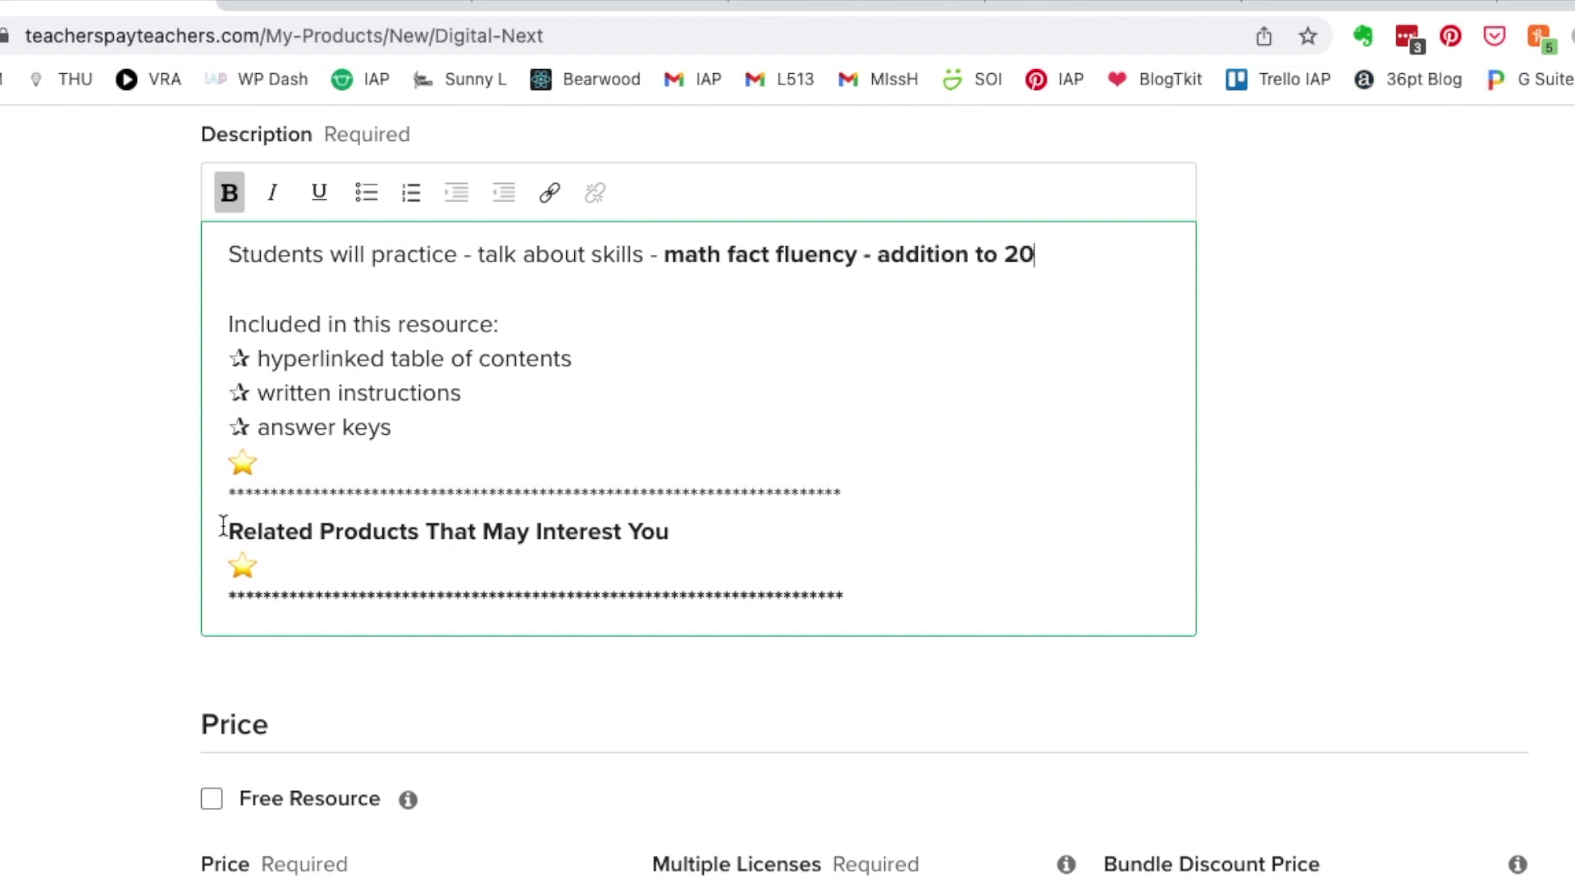
pyautogui.click(303, 565)
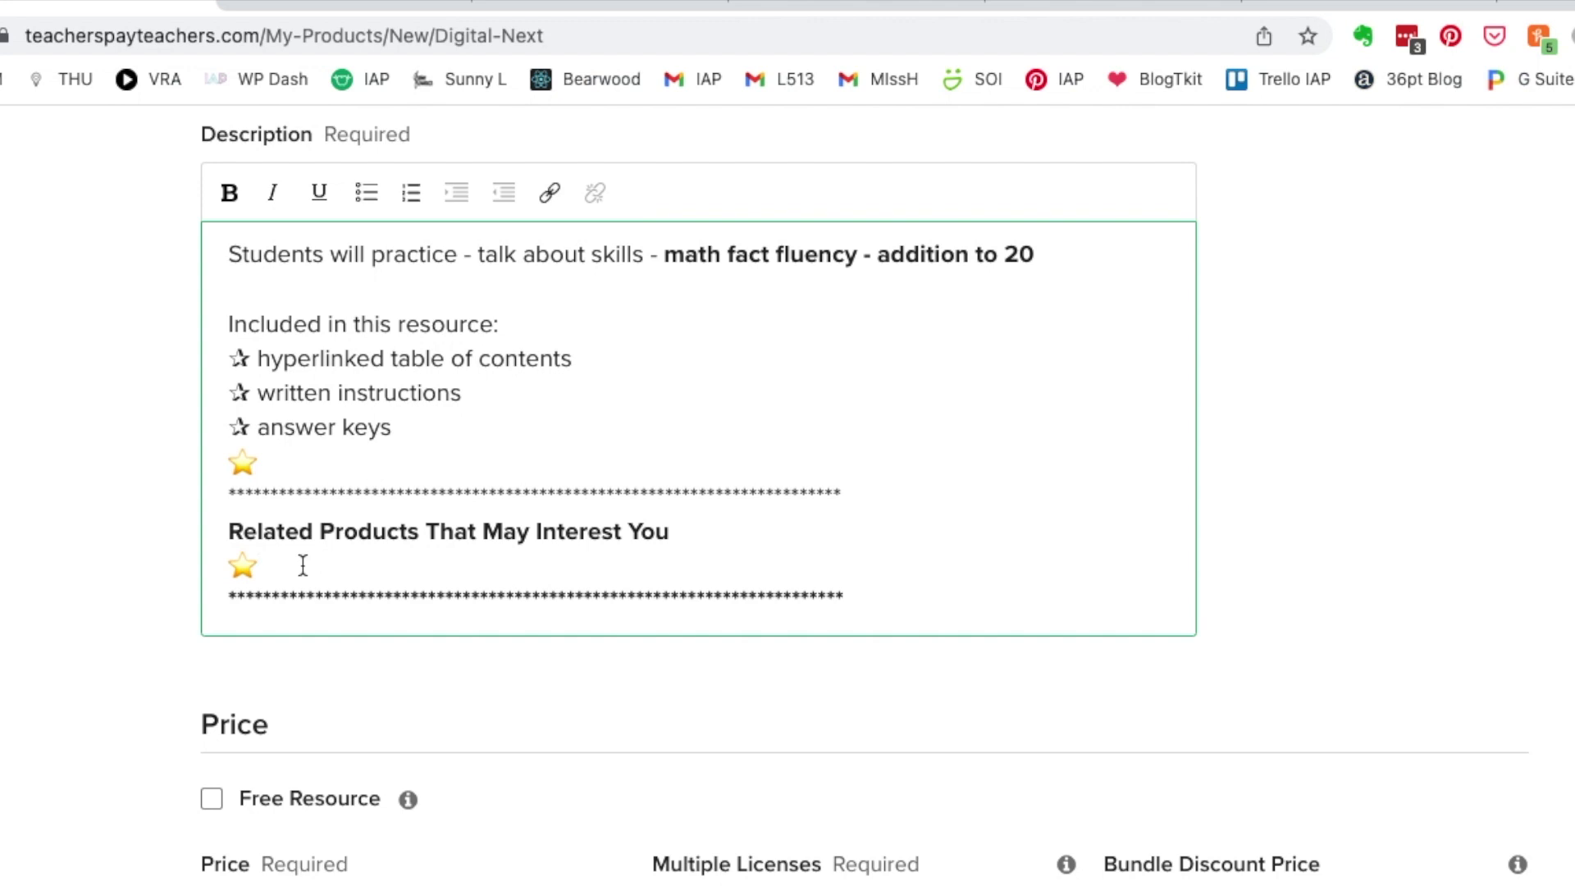
# Find the free Related Products Builder on Bearwood Labs and enter the store name "it's all primary" in its Product Links Creator.
pyautogui.hotkey('ctrl', 'Tab')
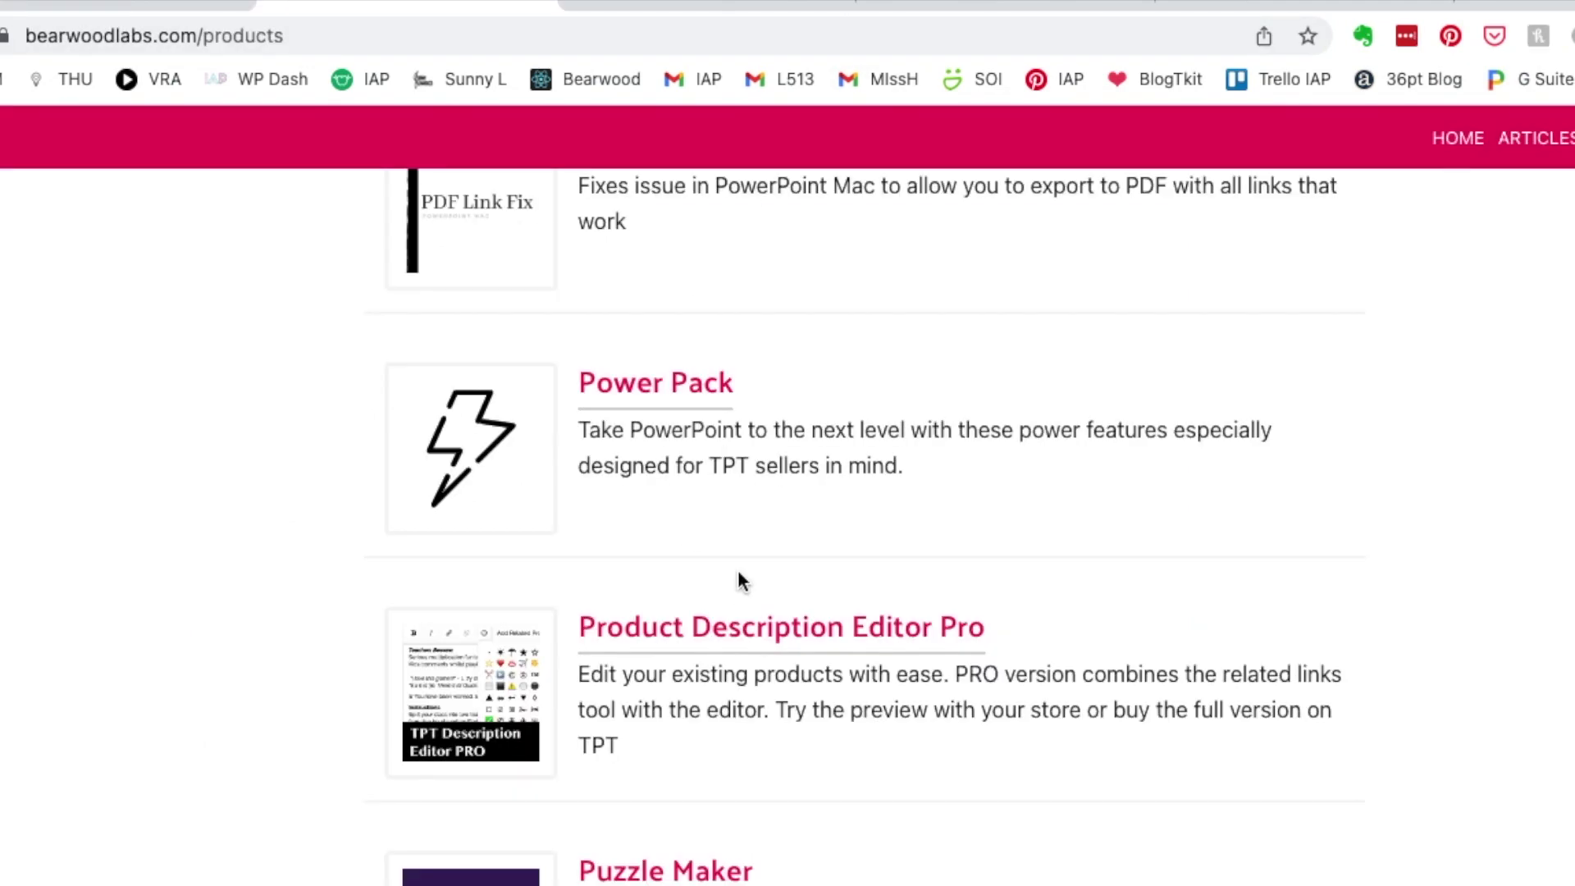
pyautogui.scroll(-10, 738, 579)
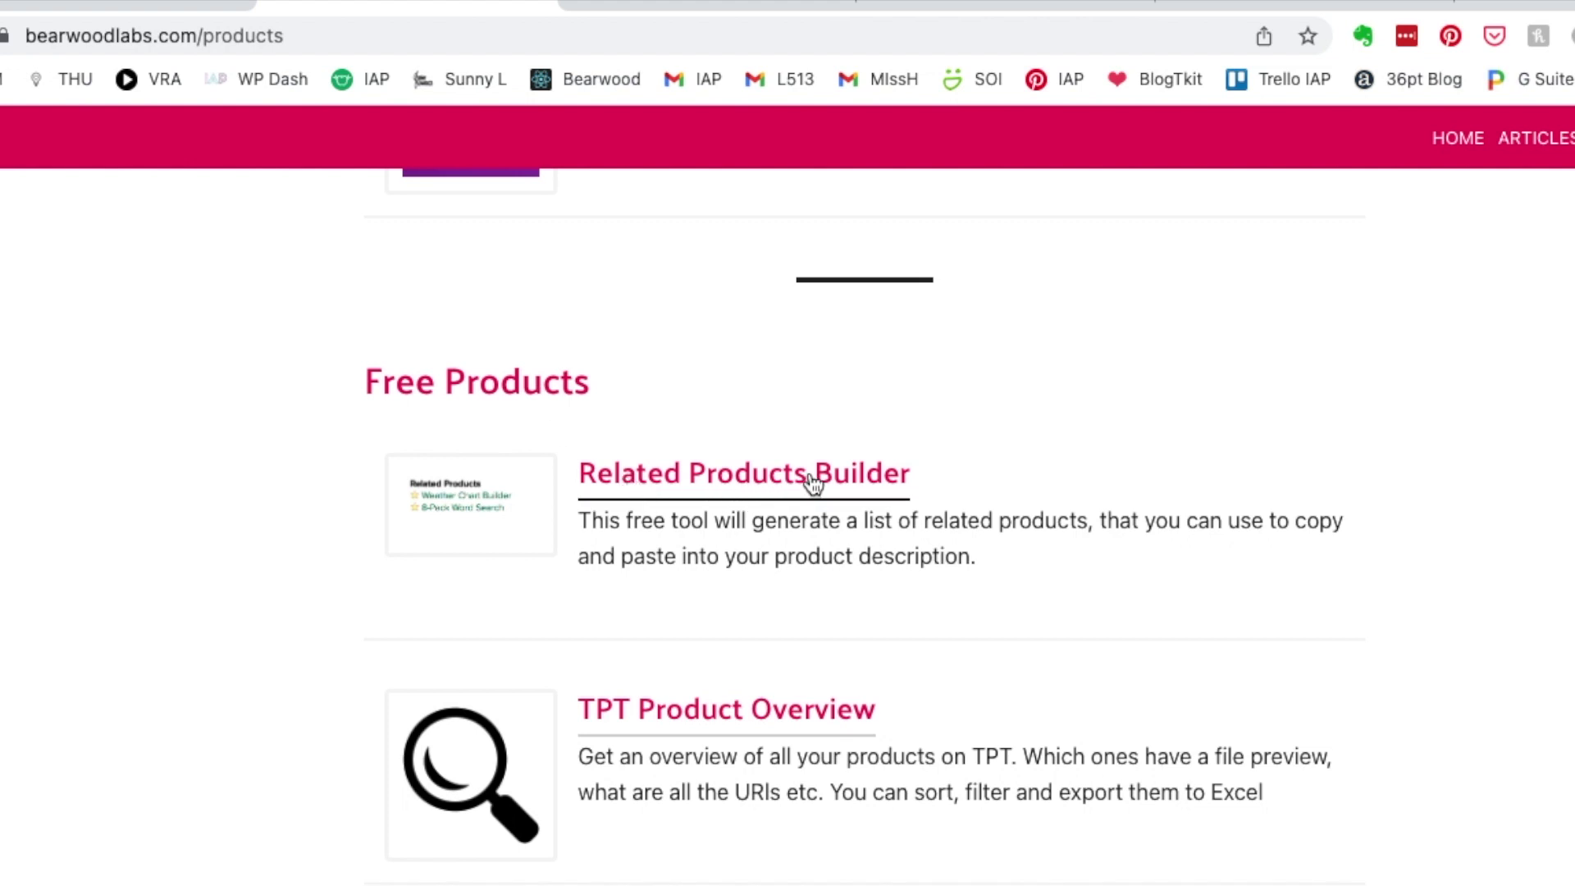
pyautogui.click(1009, 7)
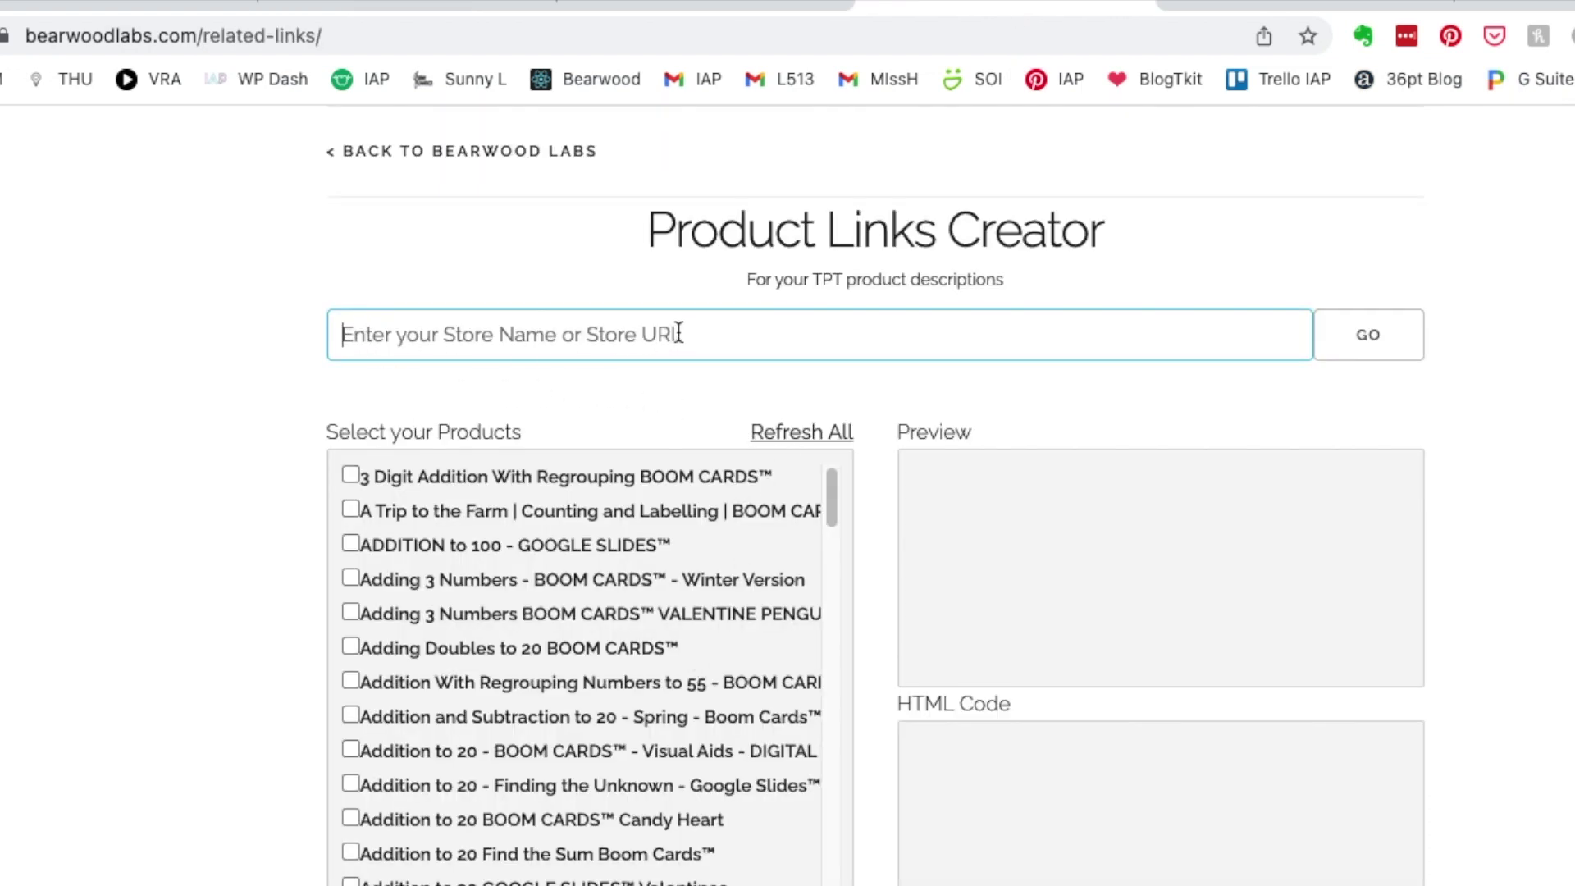
pyautogui.press('super+v')
pyautogui.moveTo(397, 336); pyautogui.dragTo(312, 337)
pyautogui.press('BackSpace')
pyautogui.write("it's al")
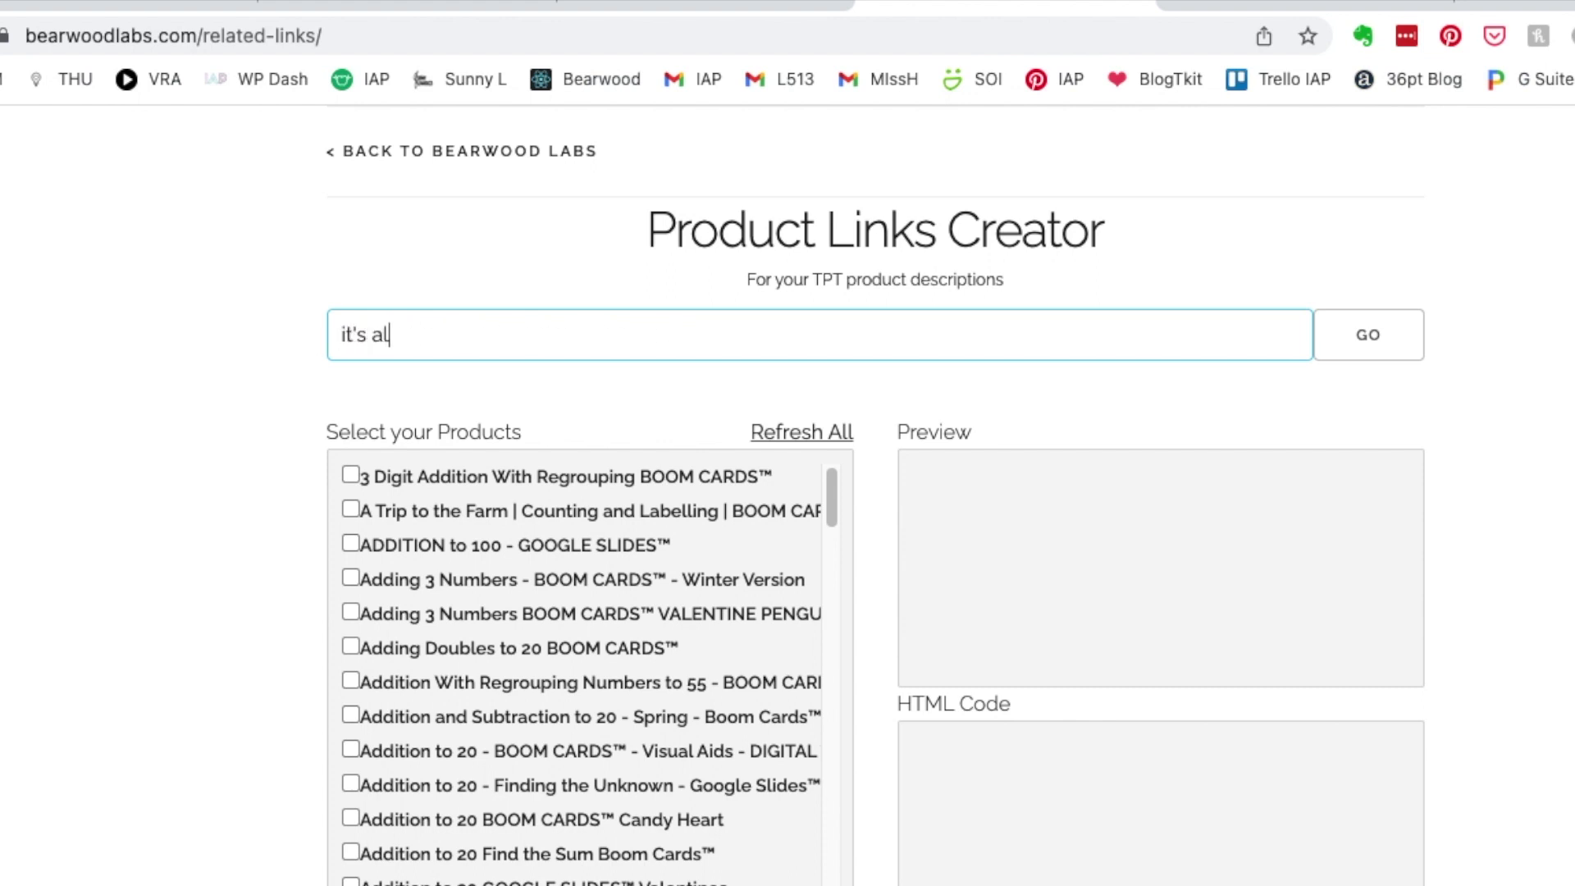
pyautogui.write('l primary')
pyautogui.scroll(-10, 553, 553)
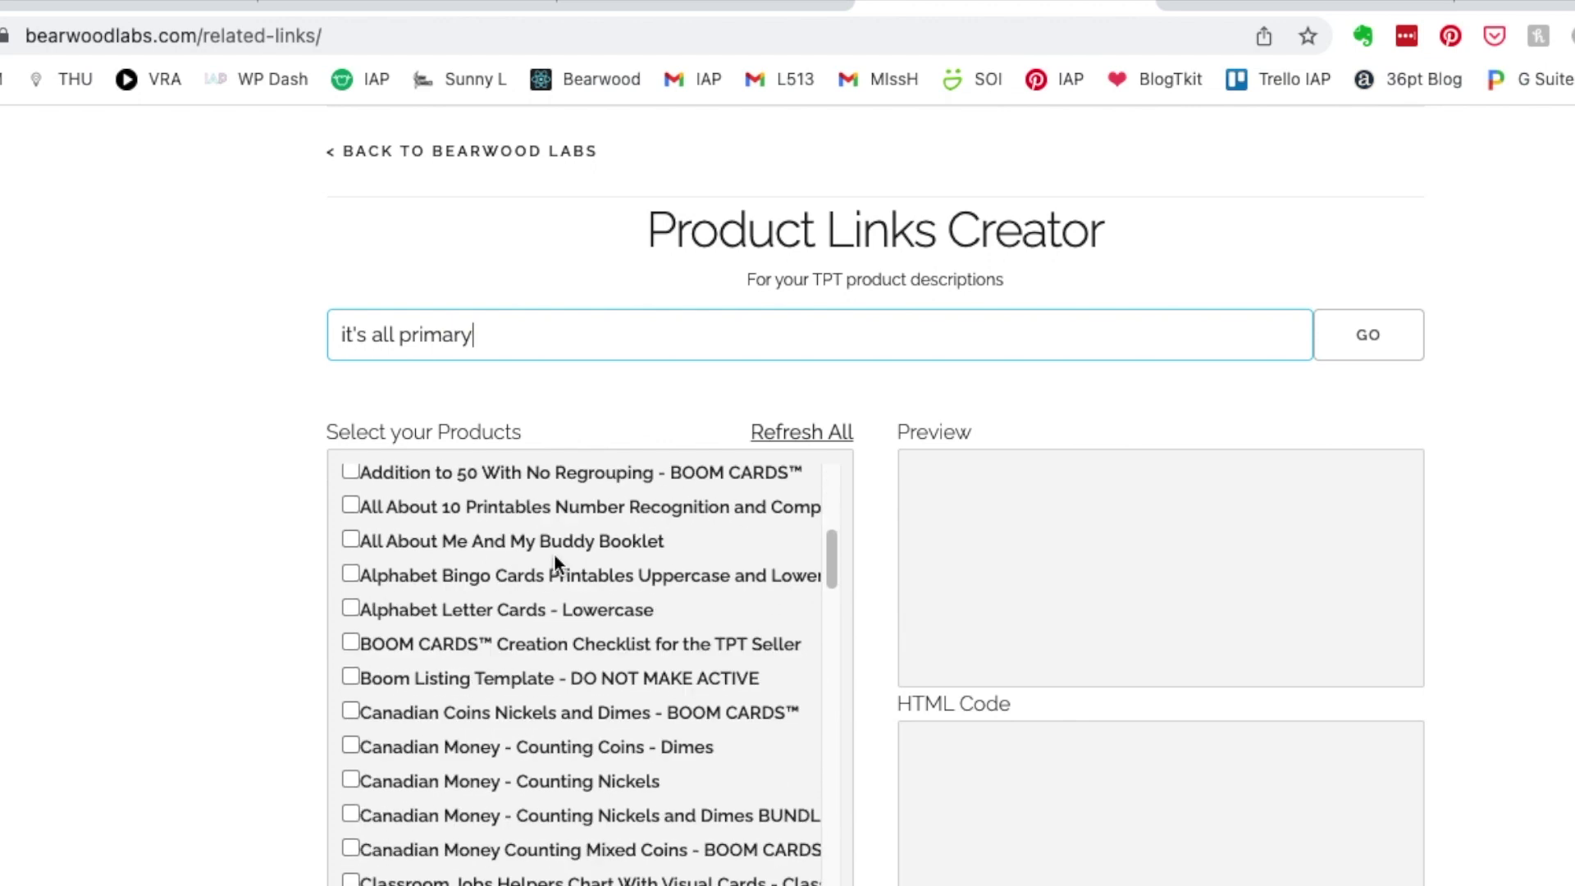
pyautogui.scroll(10, 554, 553)
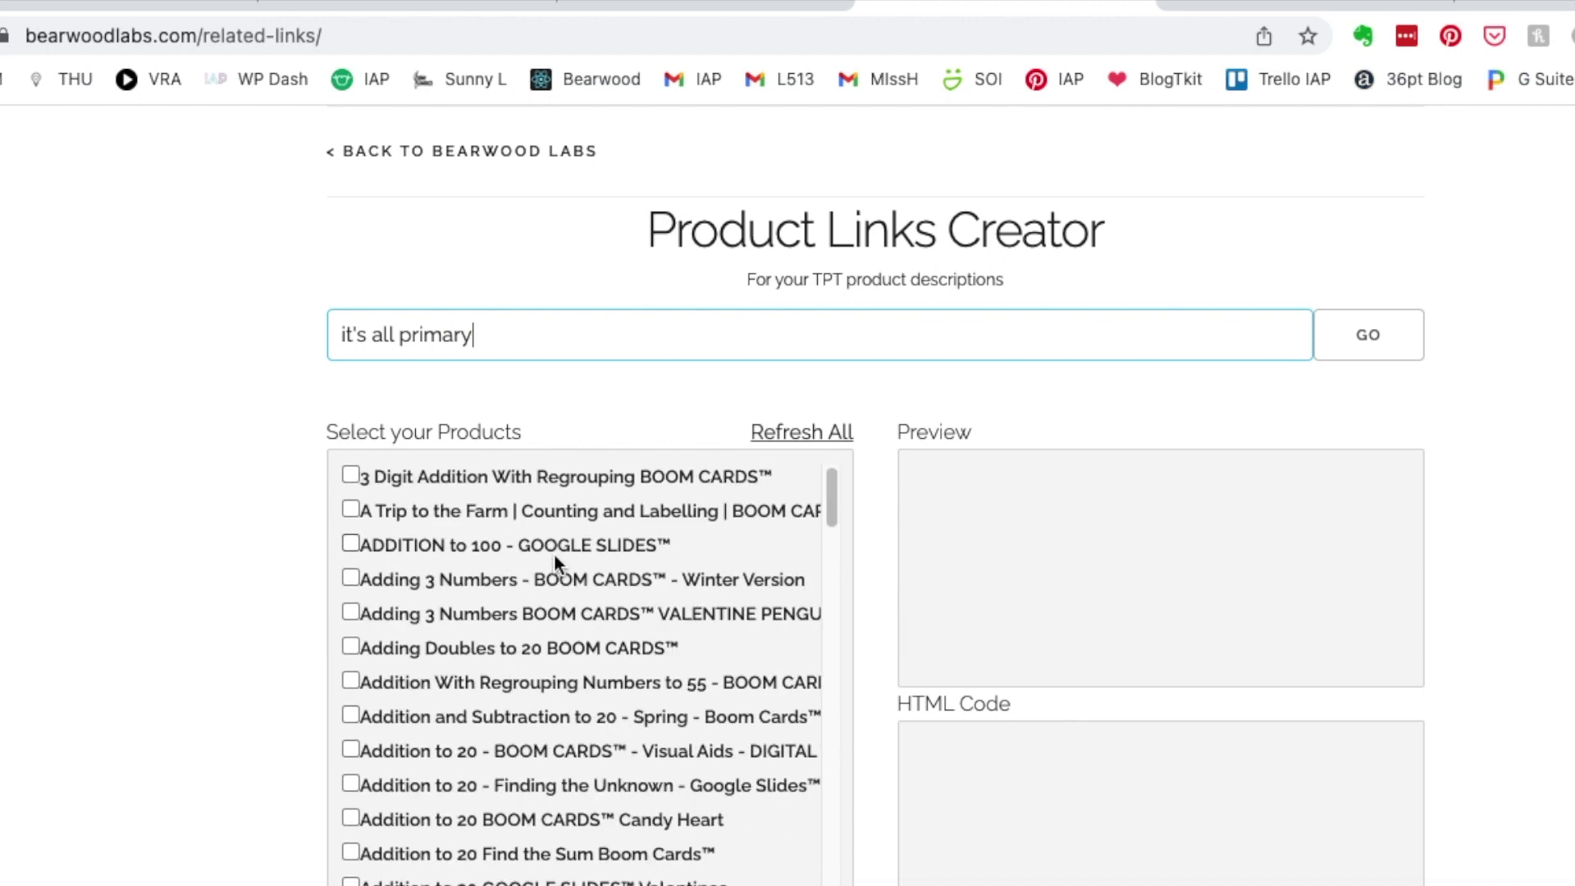
# Select 3 Digit Addition With Regrouping, Adding Doubles to 20, Addition to 20 - Visual Aids and Addition to 20 - Finding the Unknown as related products.
pyautogui.click(351, 475)
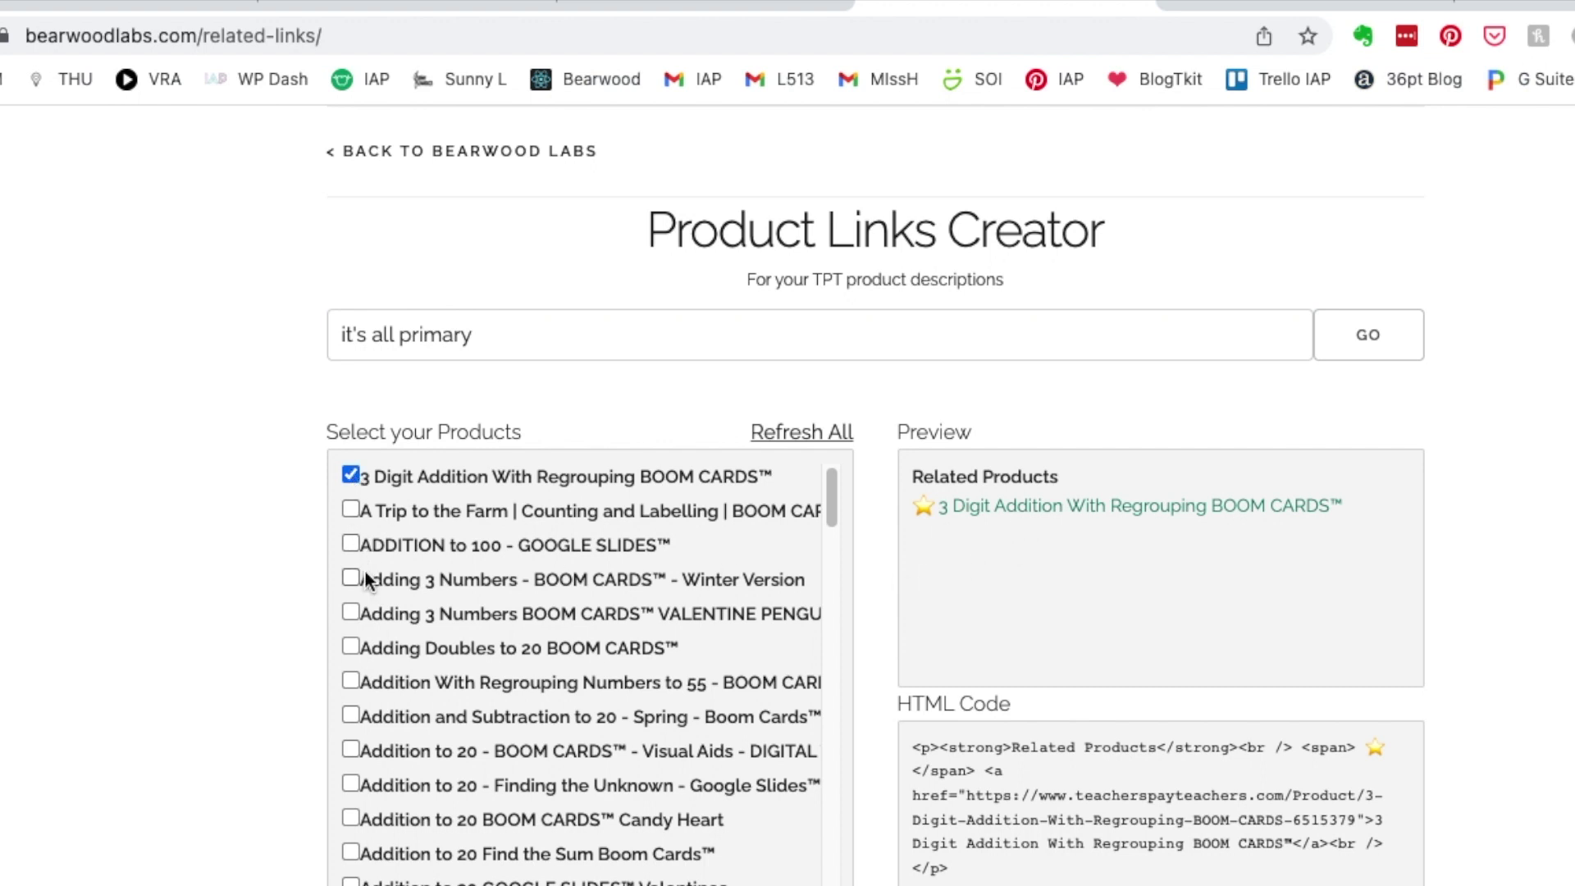
pyautogui.scroll(-1, 362, 634)
pyautogui.click(351, 640)
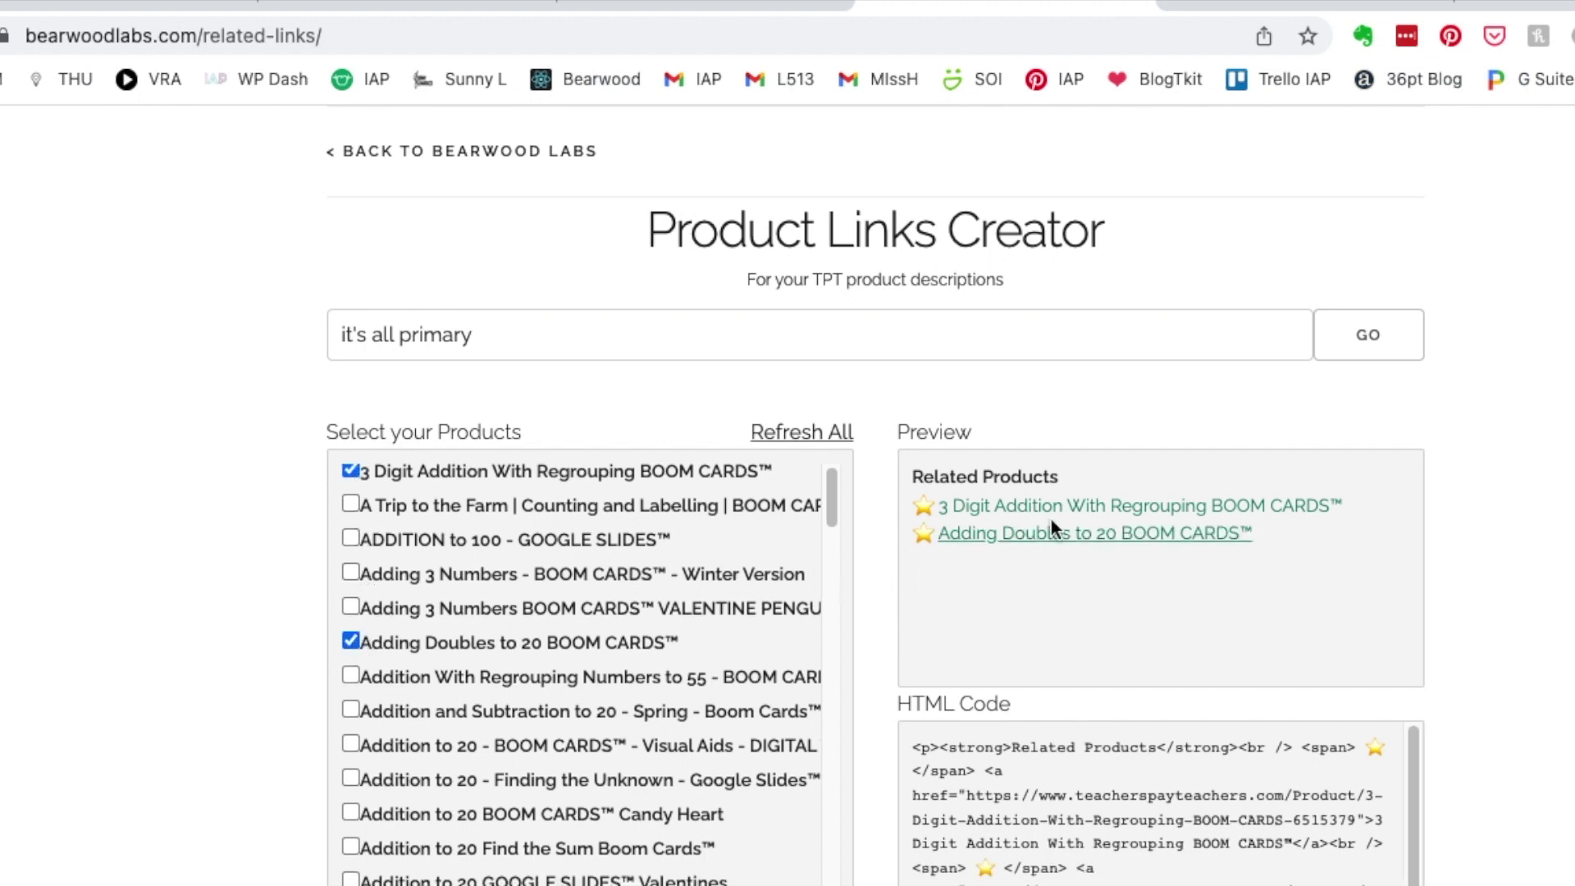
pyautogui.click(351, 744)
pyautogui.click(351, 778)
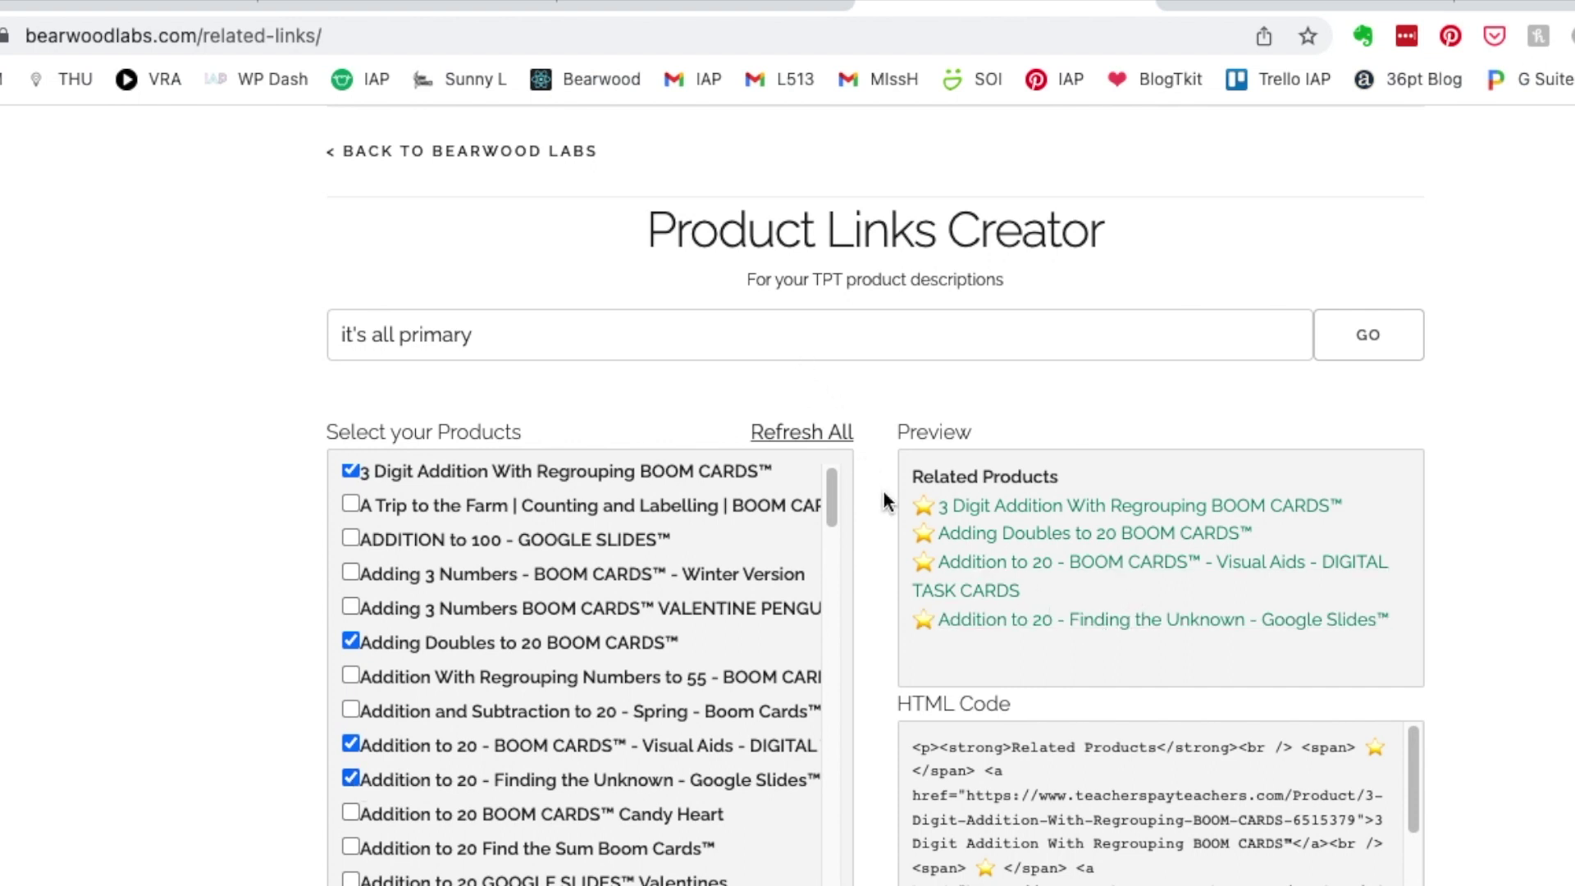
# Copy the four generated product links and paste them over the yellow star below "Related Products That May Interest You" in the listing description.
pyautogui.moveTo(907, 500); pyautogui.dragTo(1346, 578)
pyautogui.press('super+c')
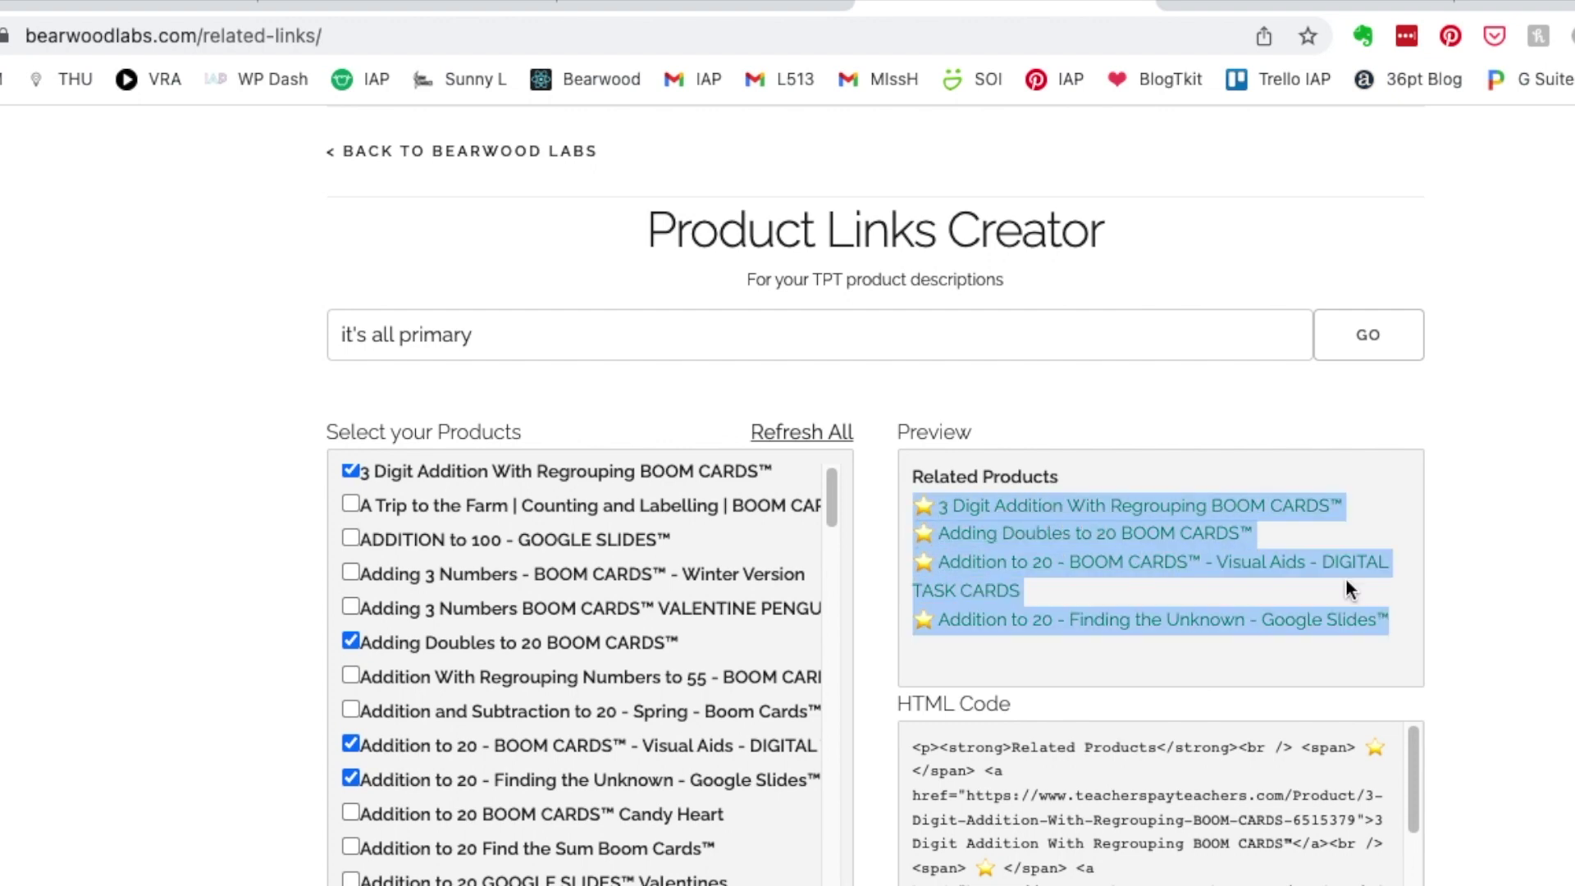
pyautogui.click(48, 8)
pyautogui.moveTo(261, 564); pyautogui.dragTo(231, 568)
pyautogui.press('BackSpace')
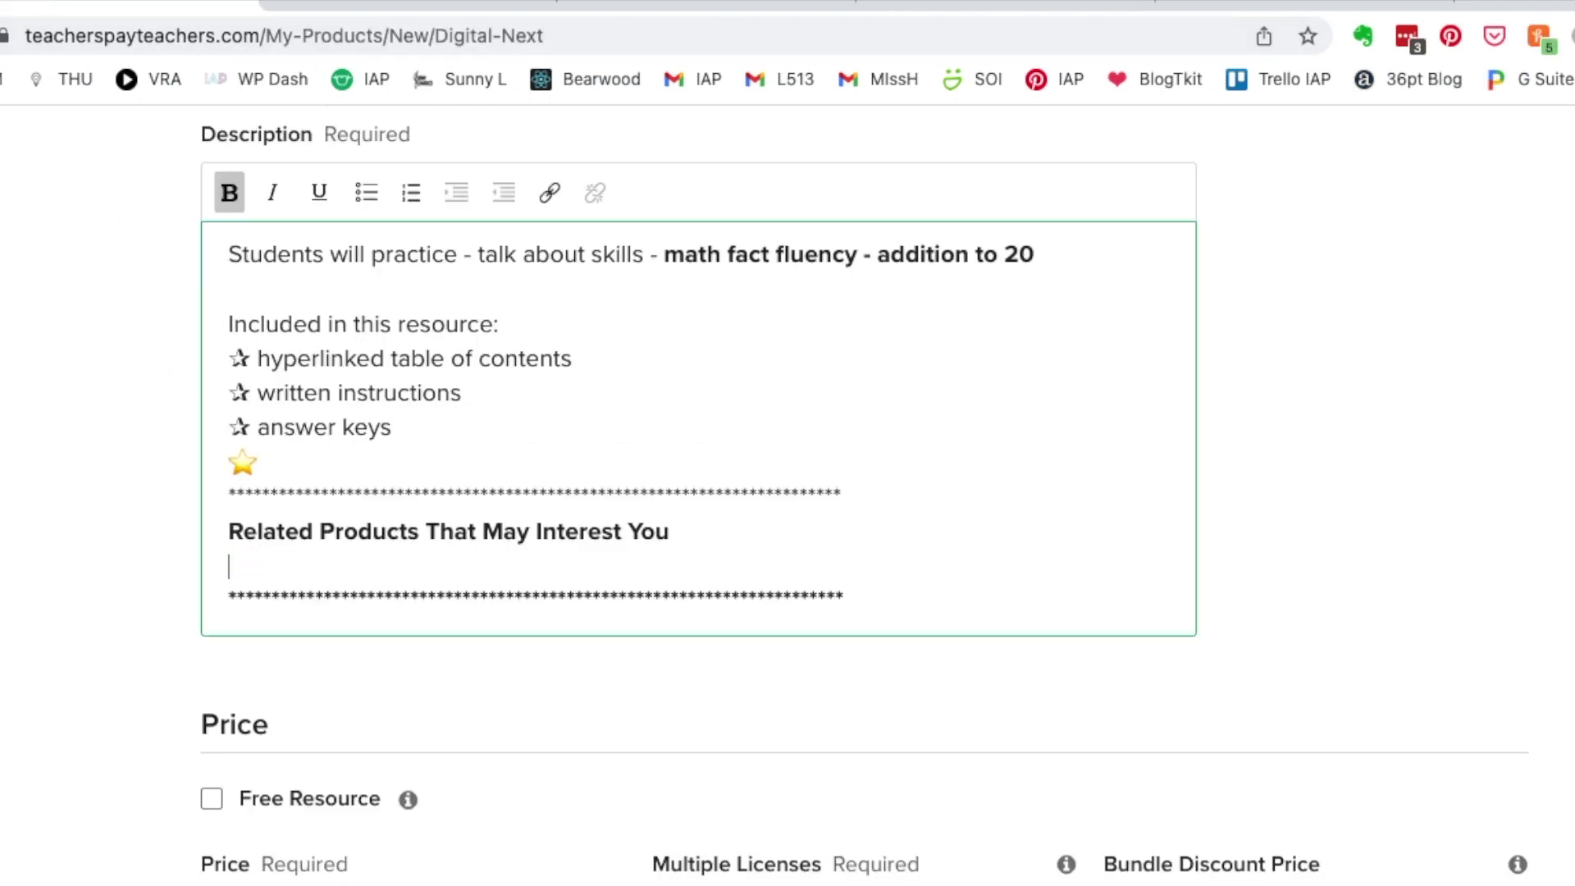
pyautogui.press('super+v')
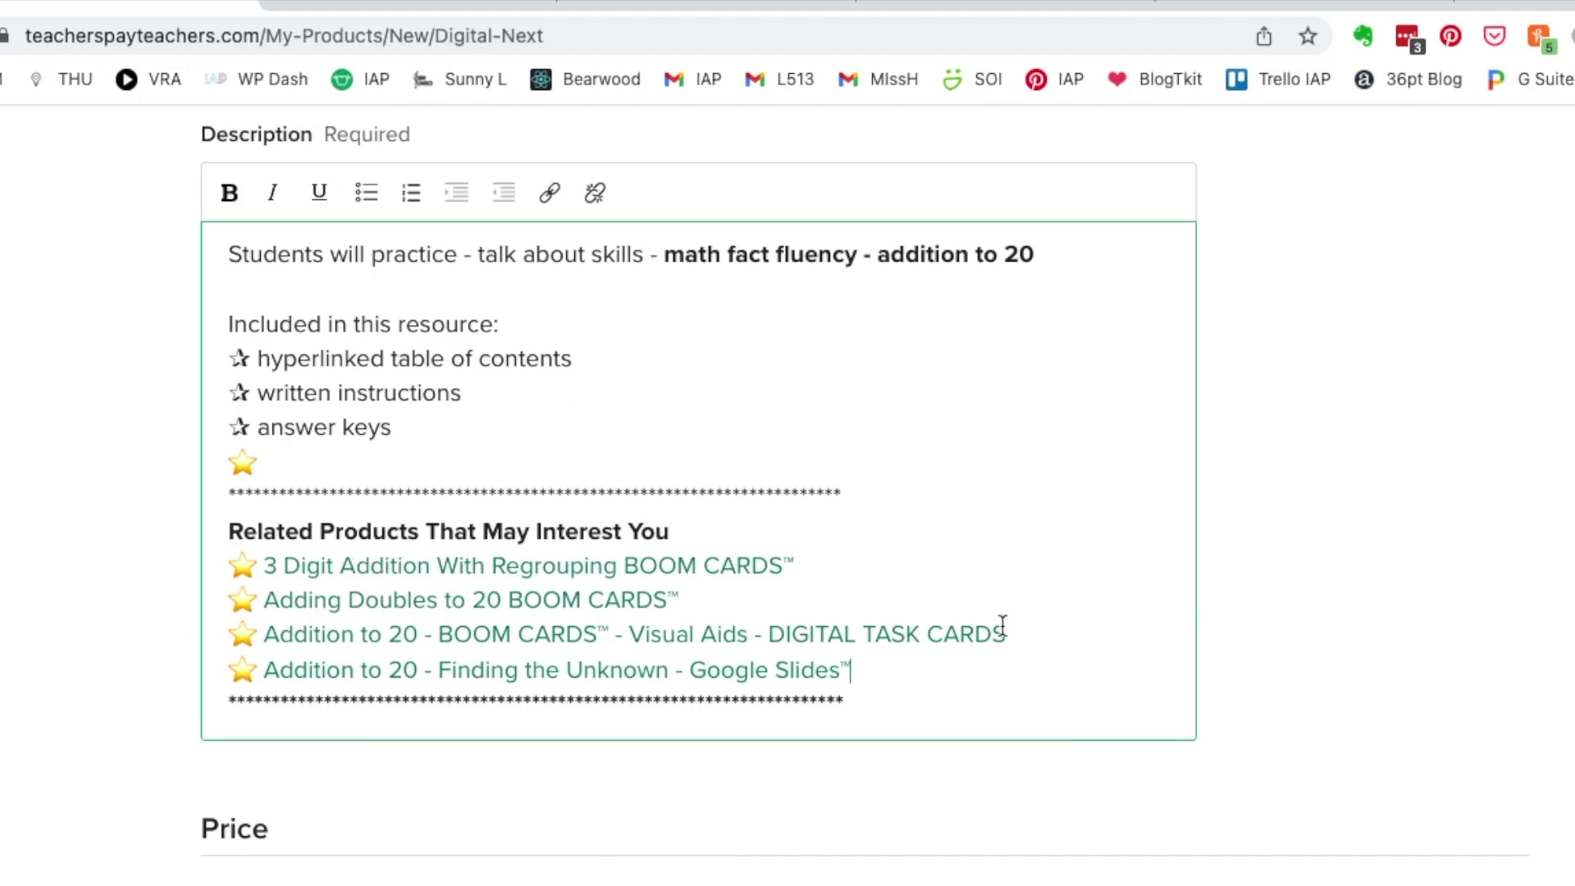
# Copy the "Be the first to know" follower text from the store's EDITABLE TPT COVERS listing into a new line below the related products.
pyautogui.scroll(-1, 607, 585)
pyautogui.click(870, 699)
pyautogui.press('Return')
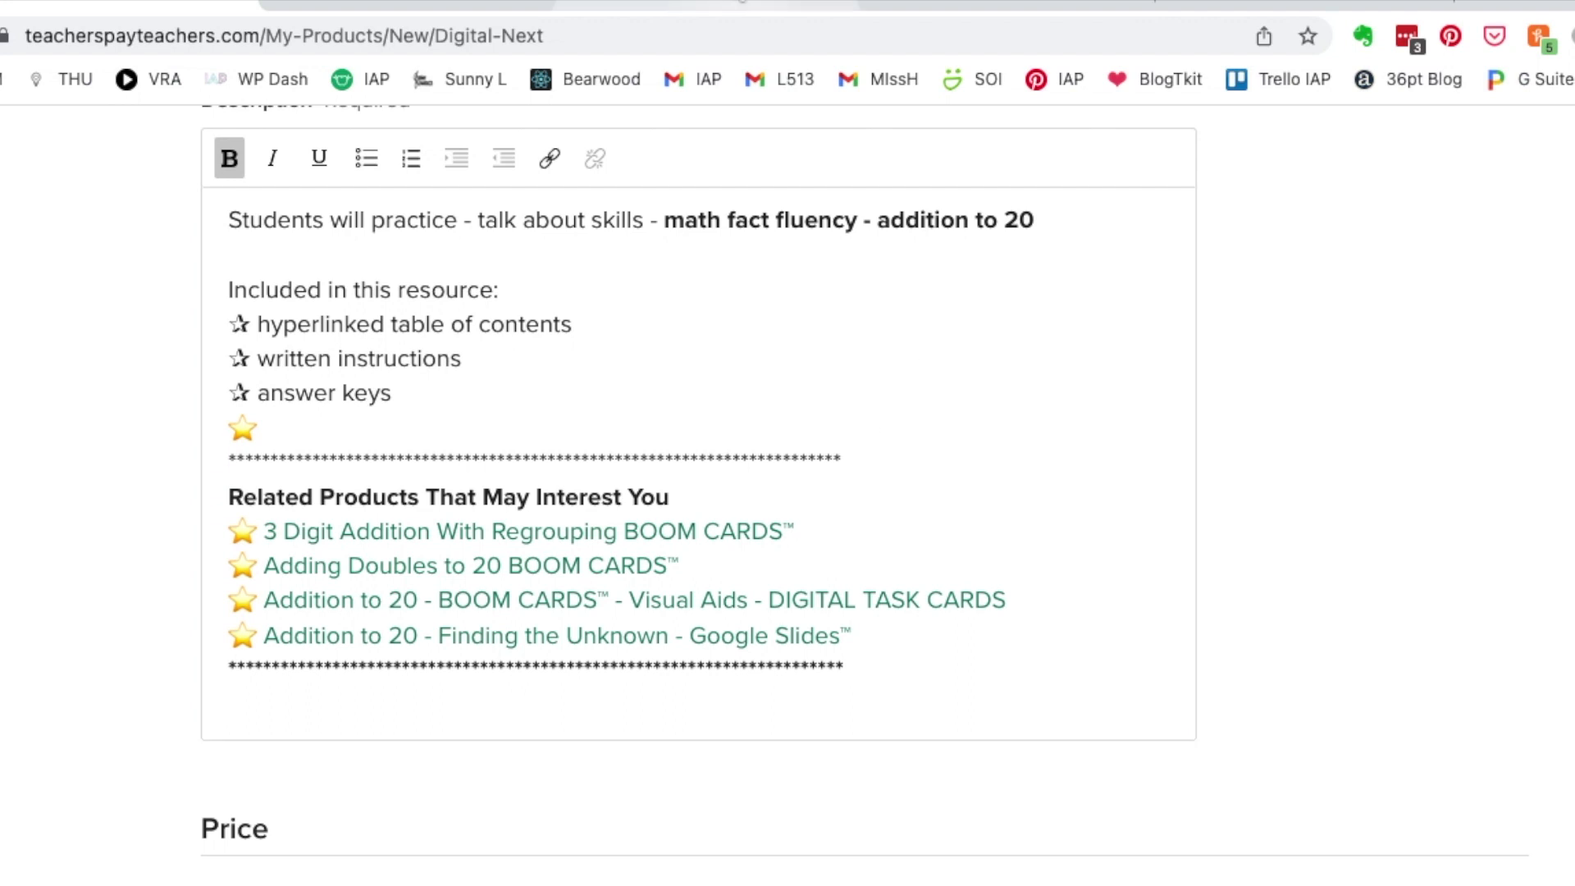
pyautogui.click(705, 5)
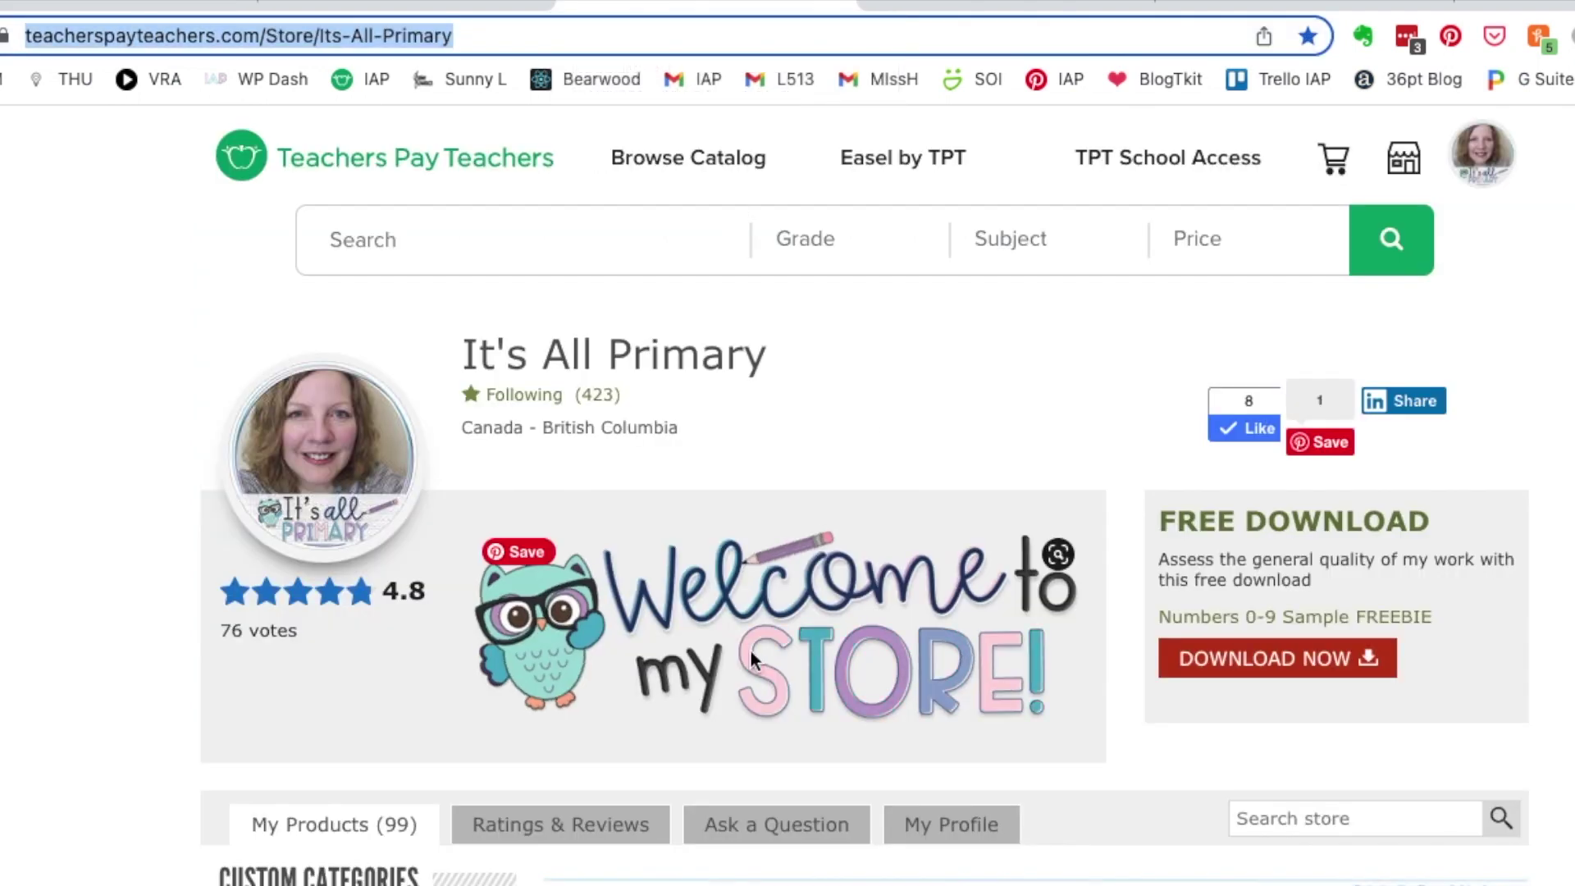
pyautogui.scroll(-9, 749, 641)
pyautogui.scroll(-5, 752, 652)
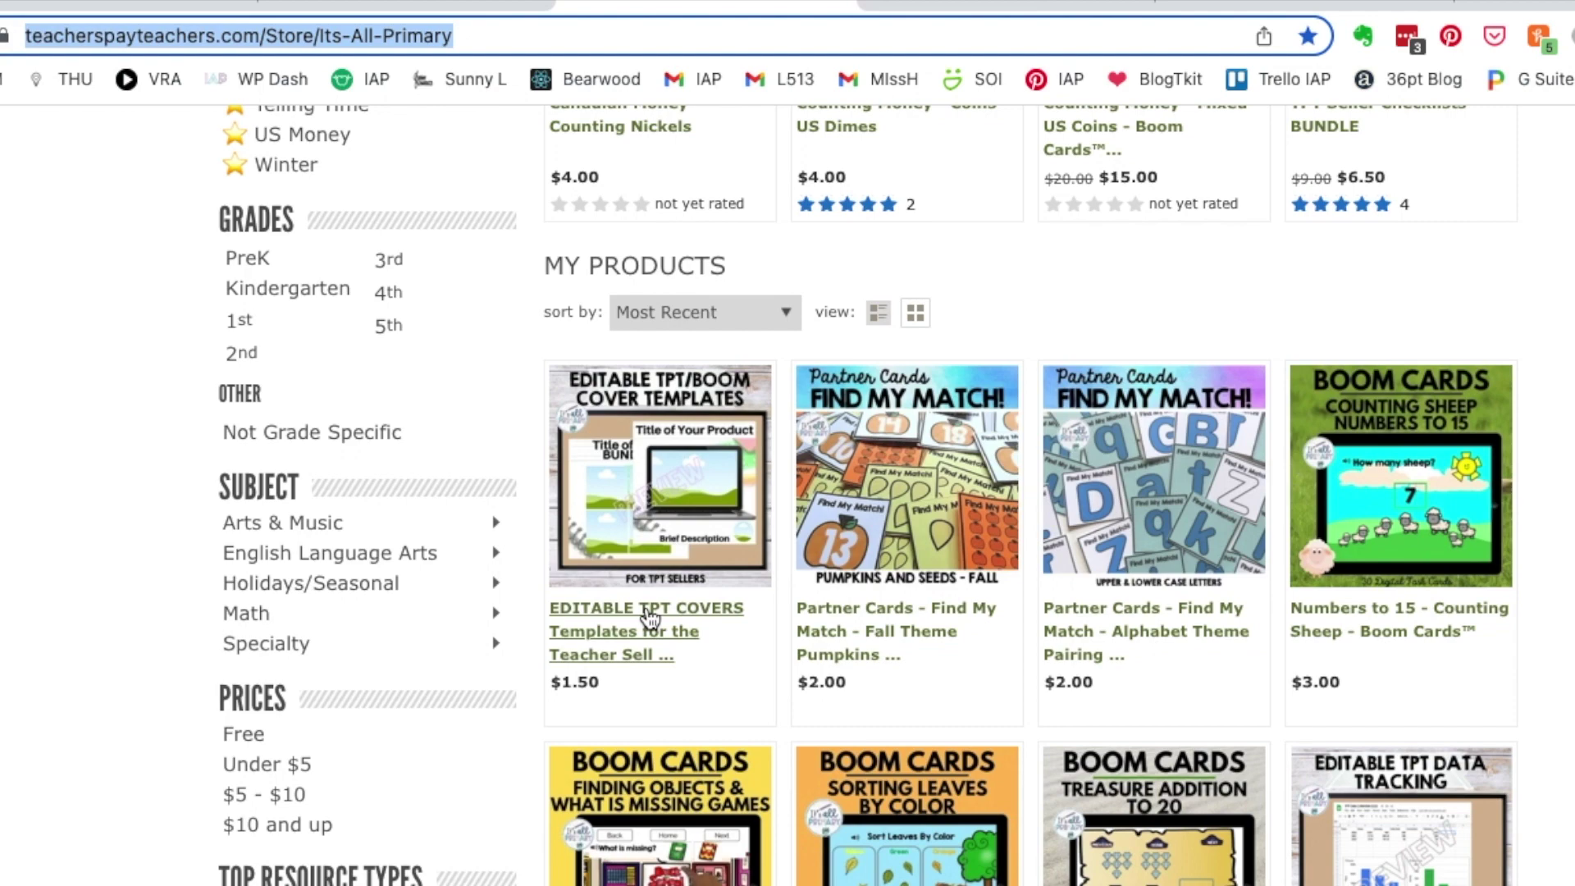
pyautogui.click(650, 615)
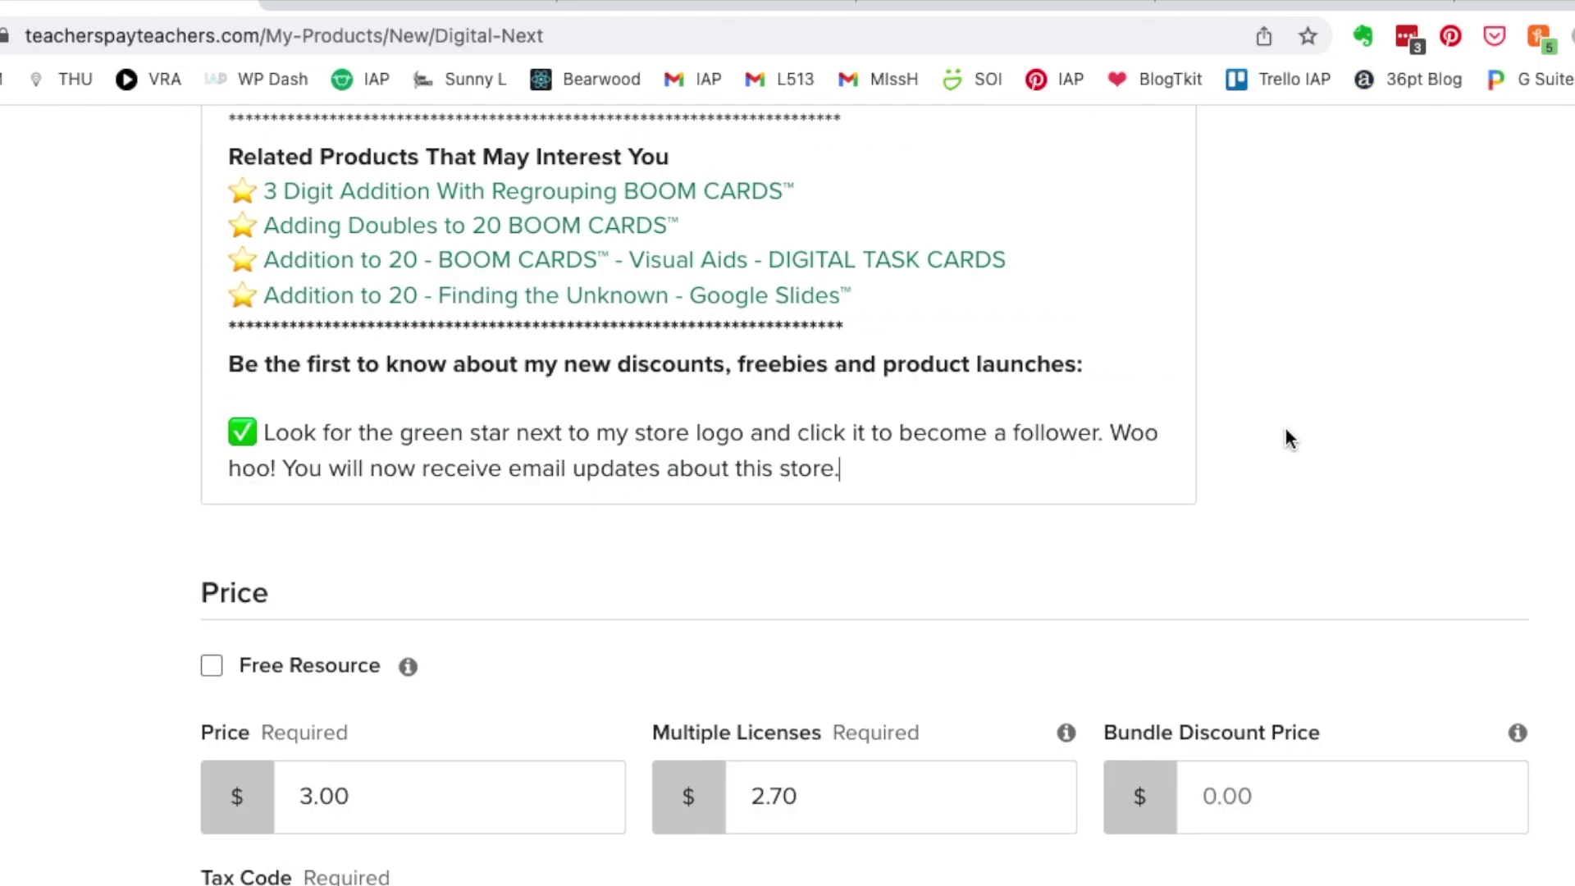
# Add the bold heading "Want free products?" below the follower text, with a blank line between them.
pyautogui.click(968, 467)
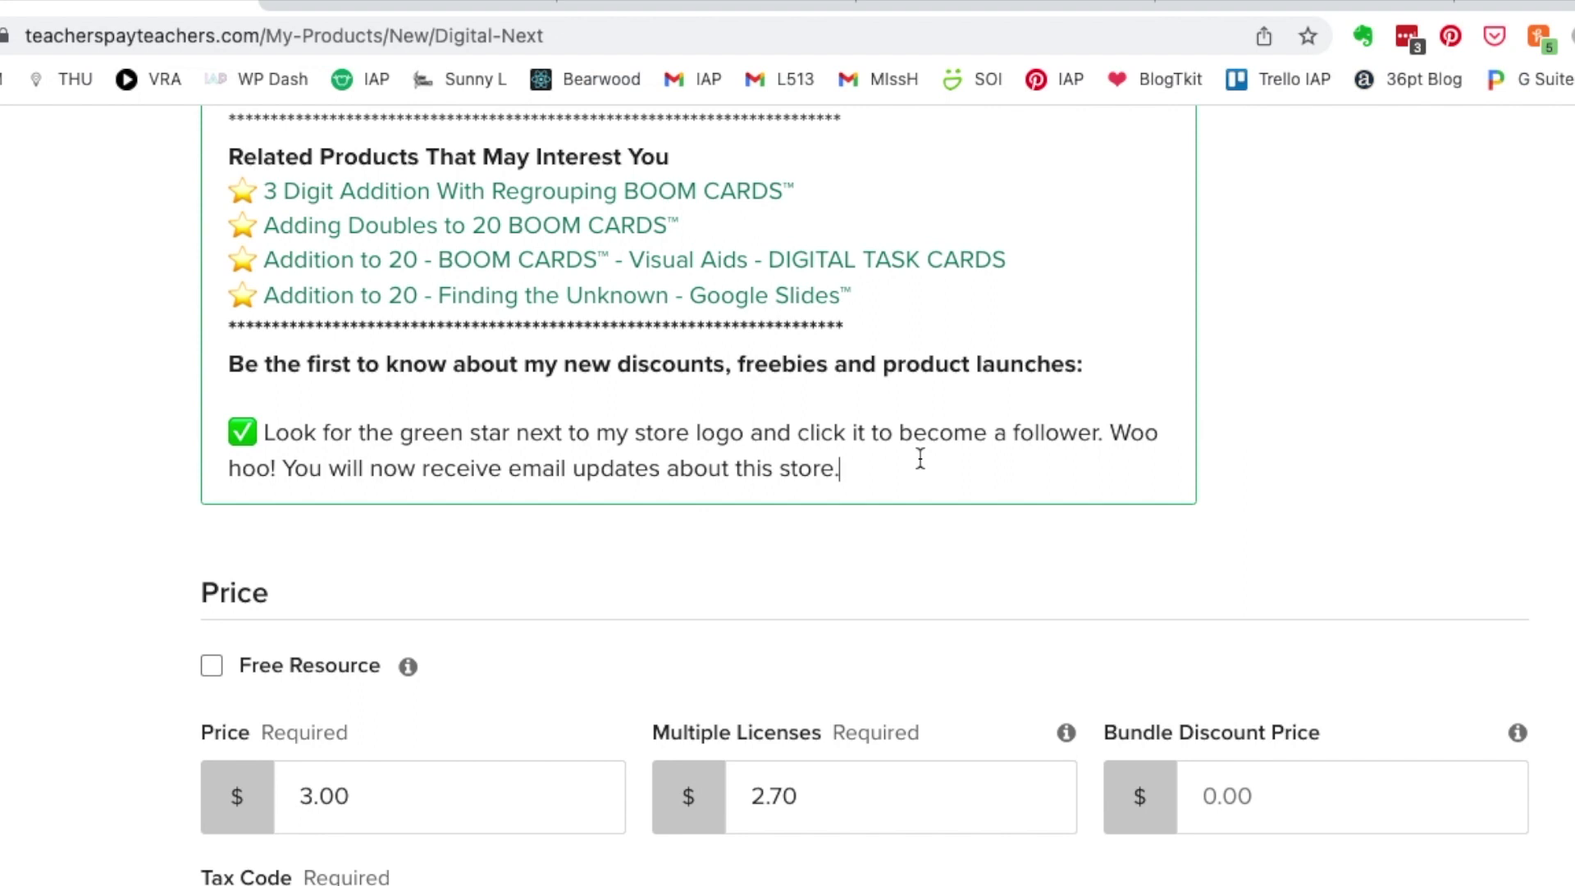
pyautogui.press('Return')
pyautogui.press('Return')
pyautogui.write('Wan')
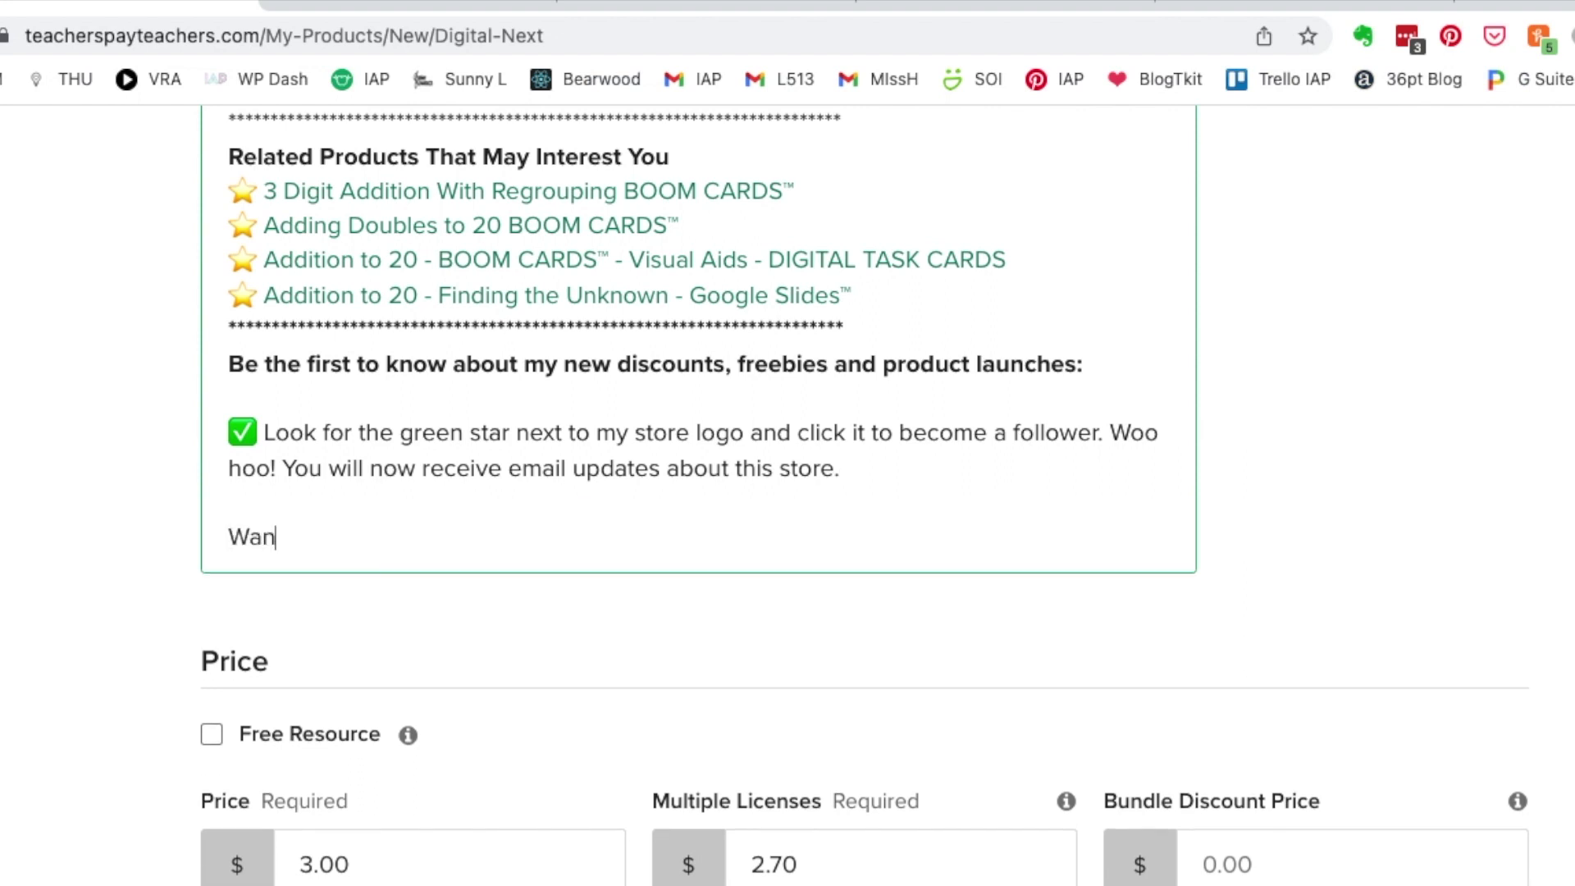
pyautogui.write('t free products?')
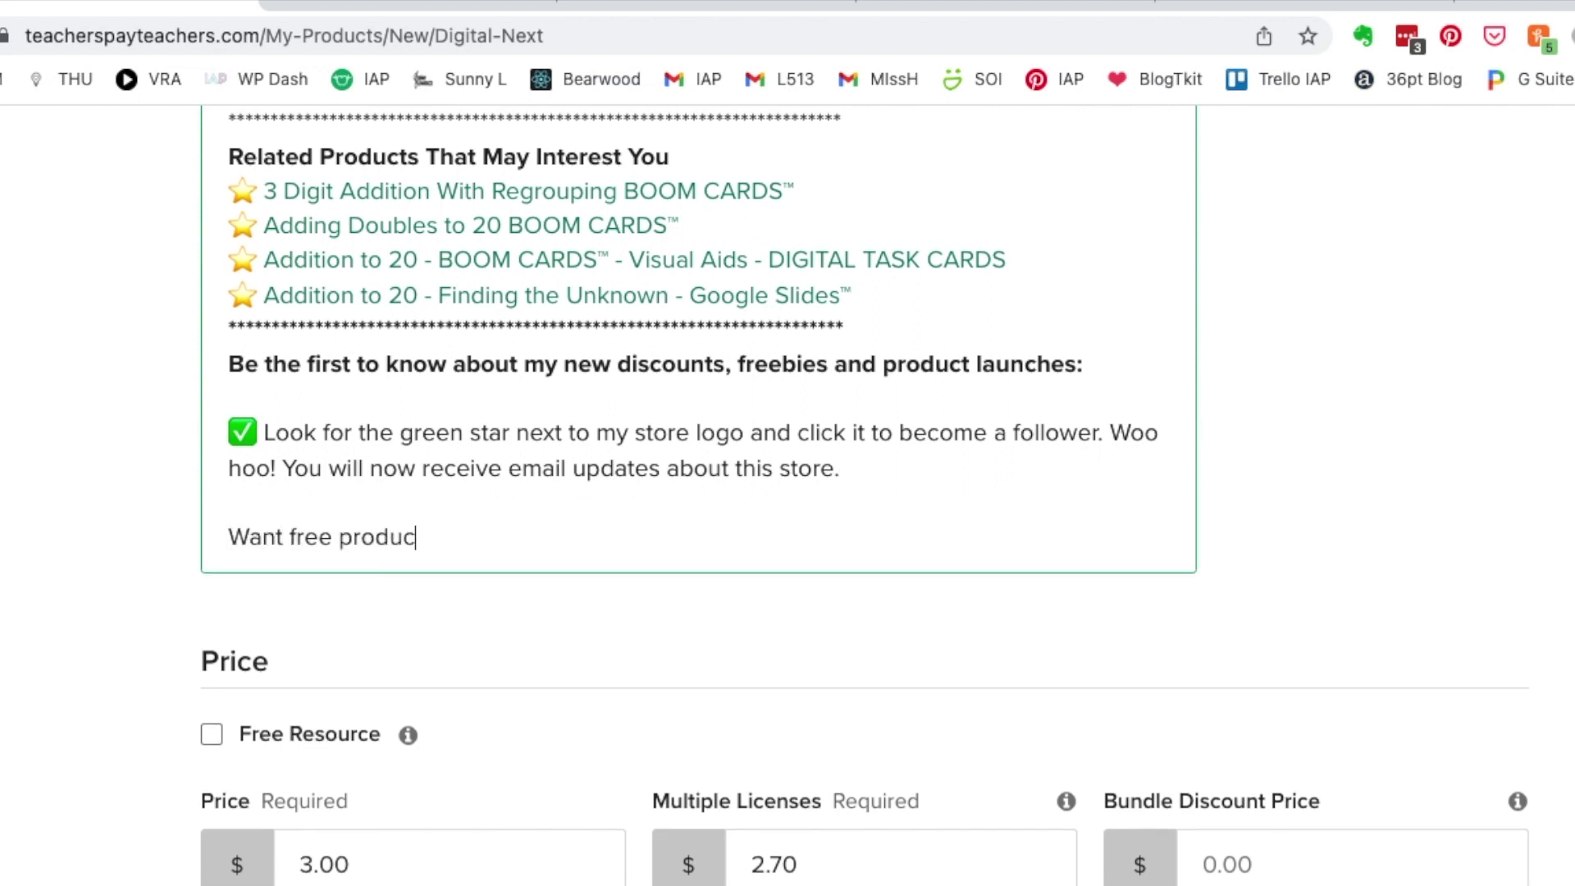
pyautogui.tripleClick(464, 541)
pyautogui.press('super+b')
pyautogui.press('Right')
pyautogui.press('Return')
# Write "By writing a review for this product, you will receive credits to go towards your next purchase!" below the heading, followed by a blank line.
pyautogui.write('By ')
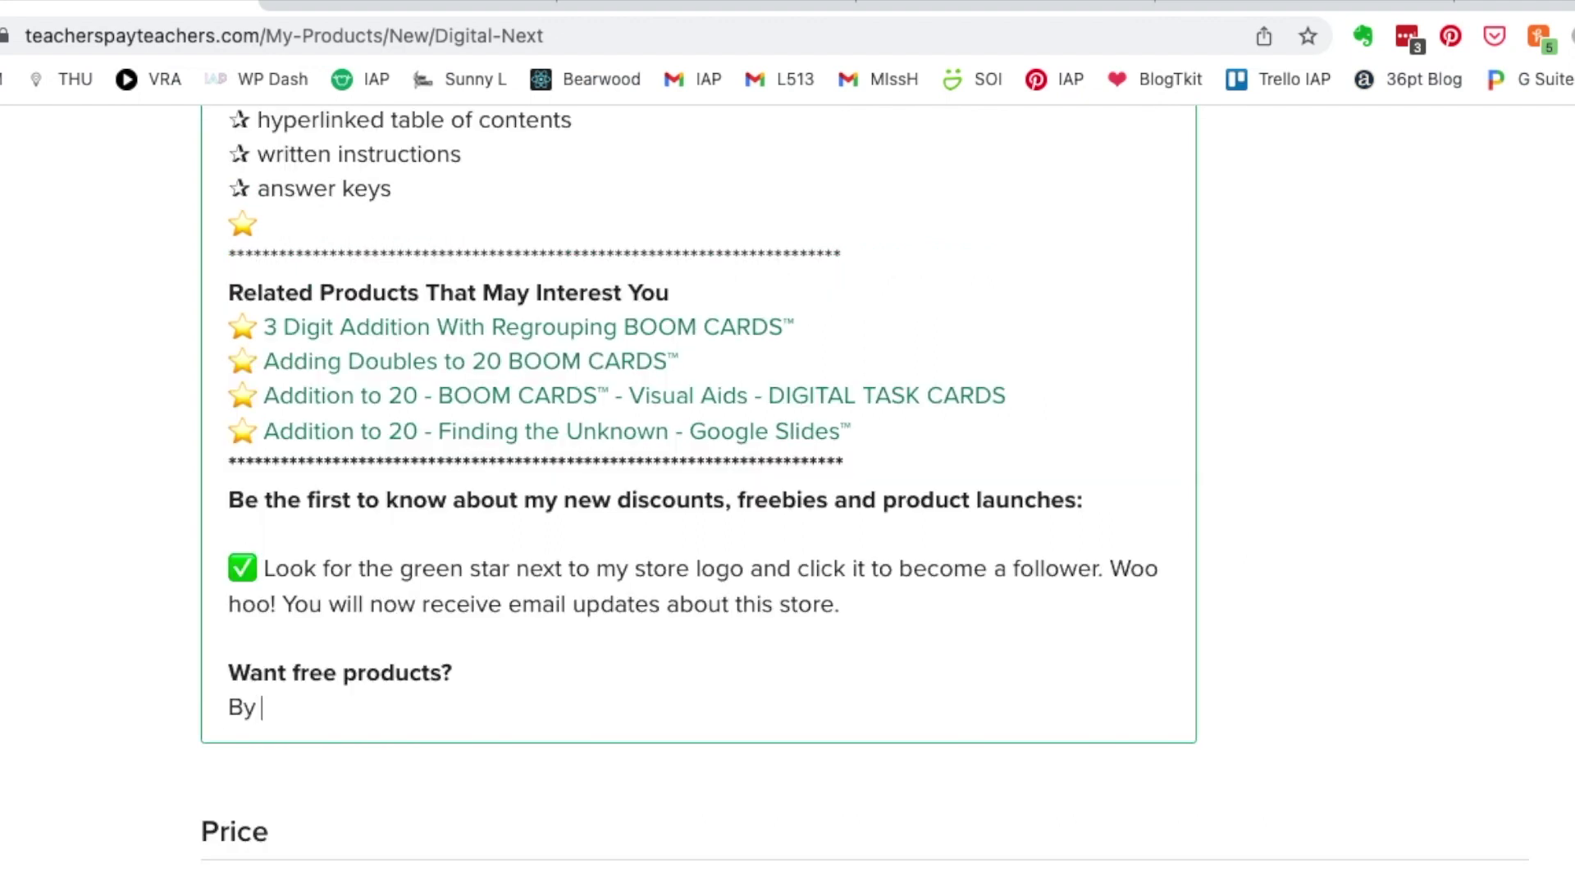
pyautogui.write('writing a revi')
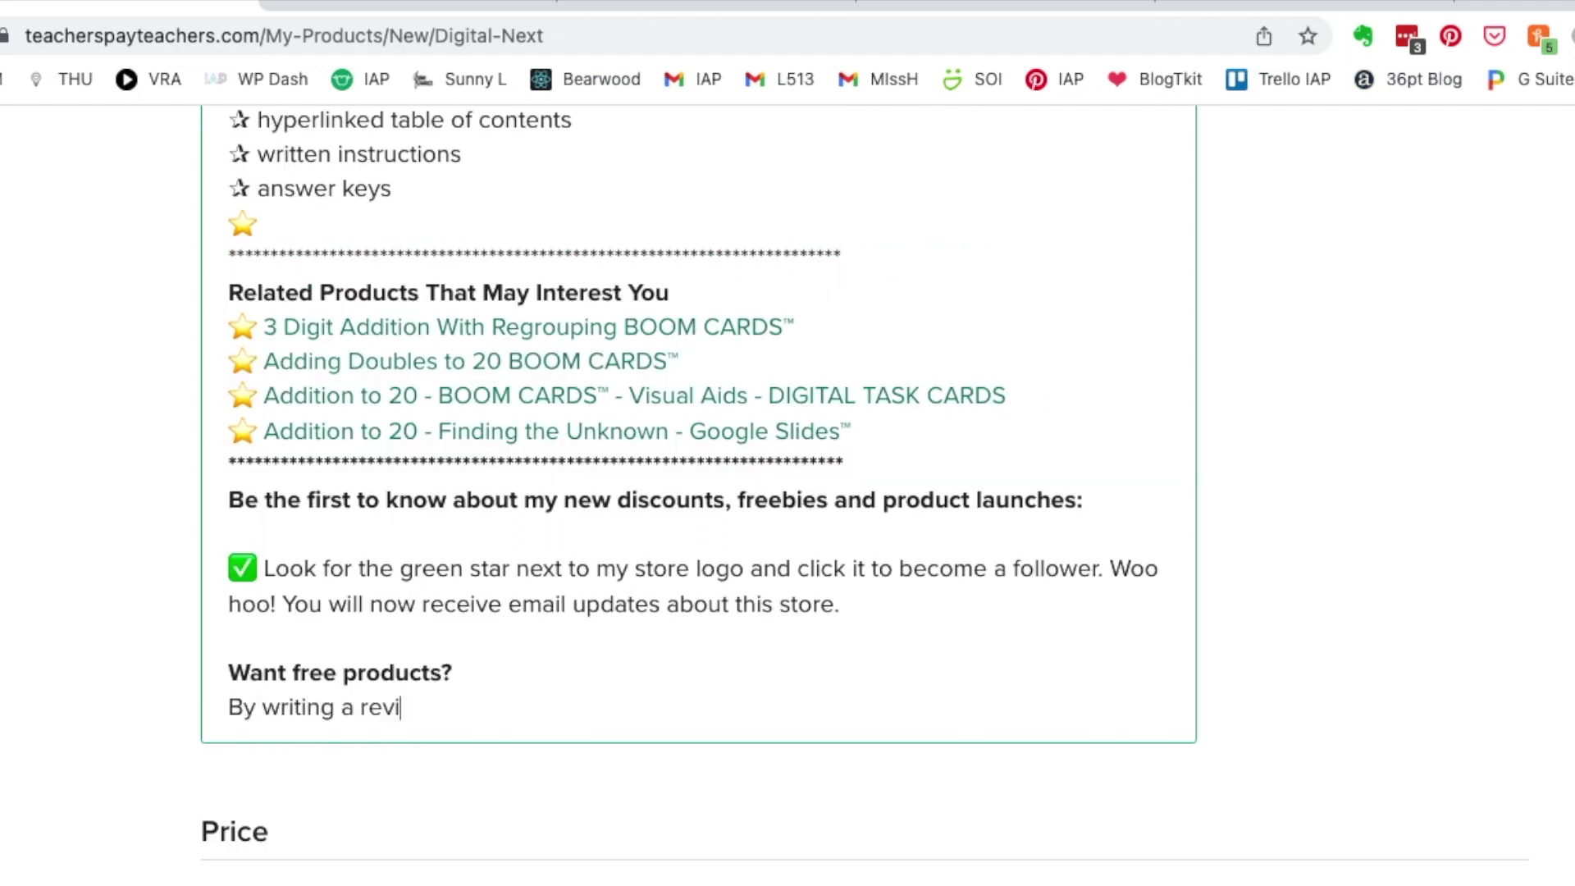
pyautogui.write('ew for this product, you will b')
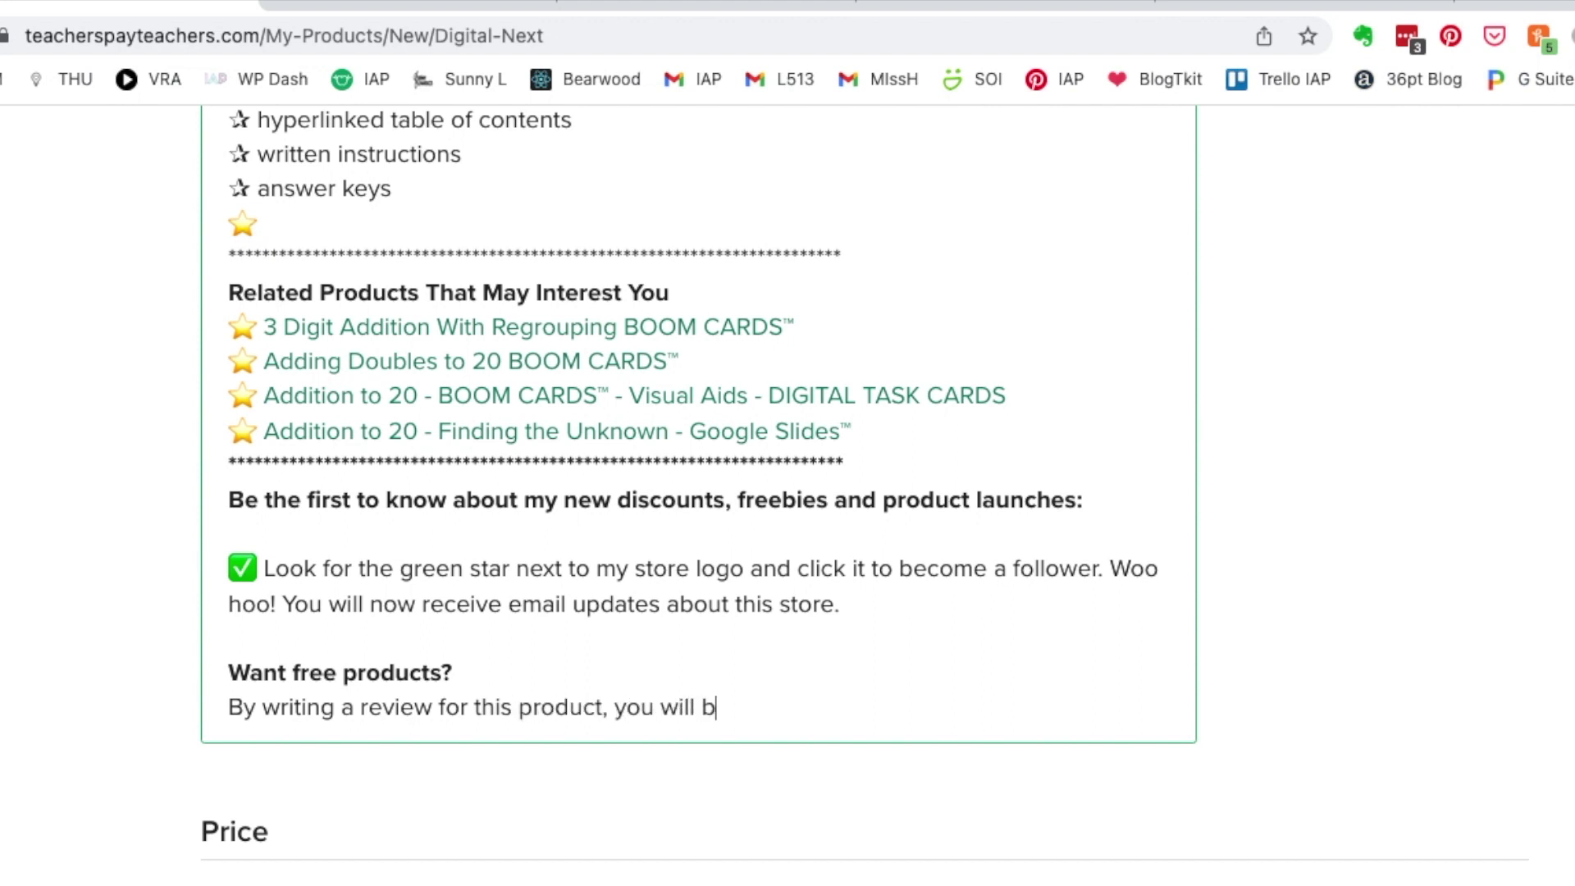
pyautogui.press('BackSpace')
pyautogui.write('receive cred')
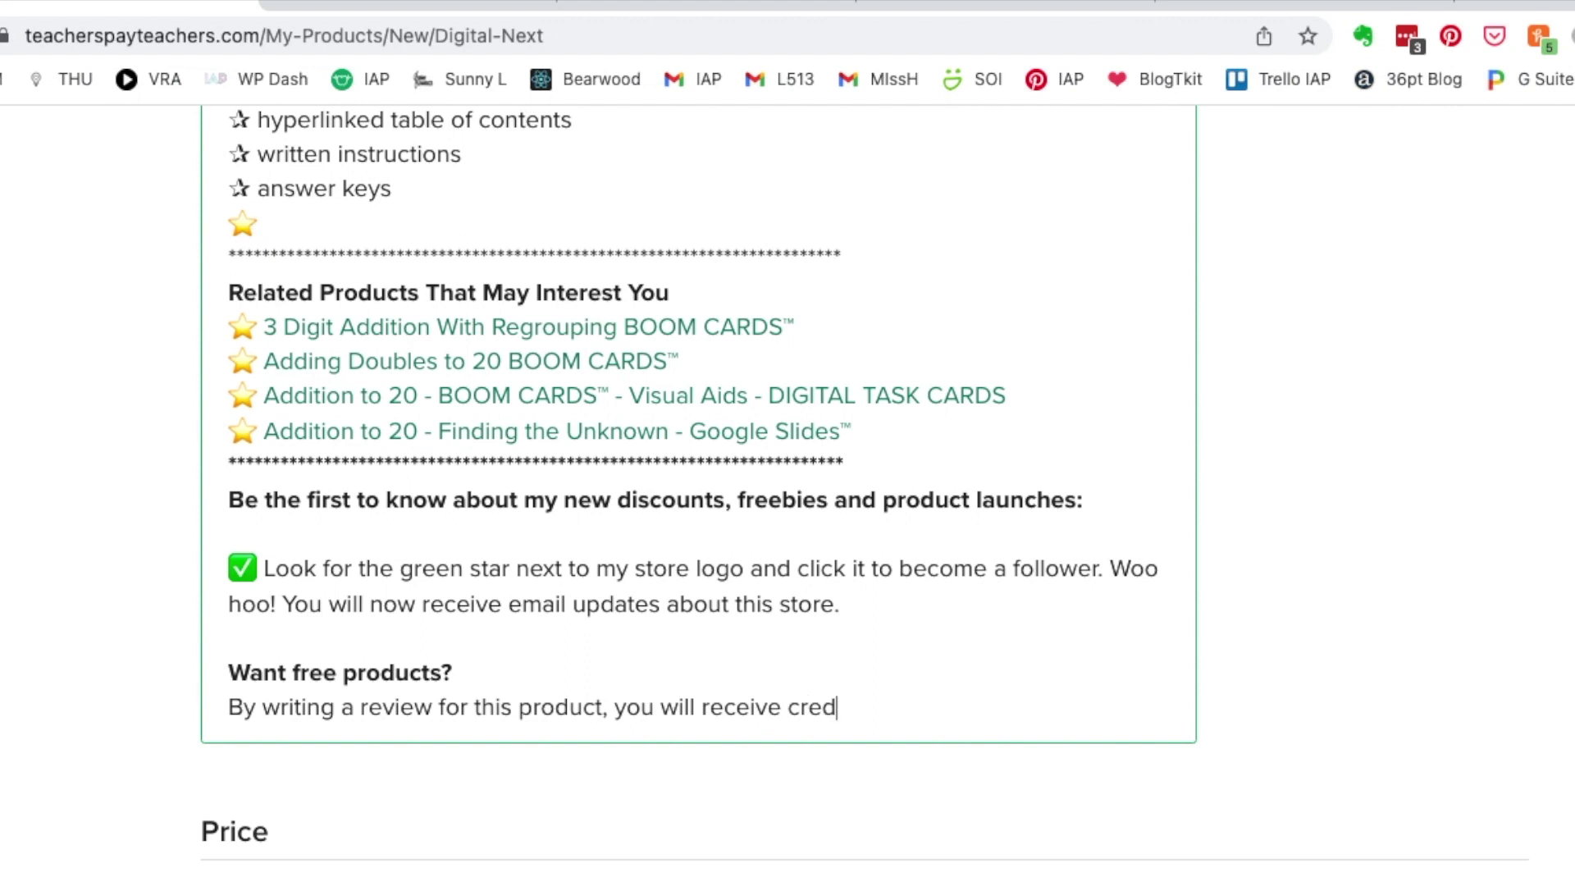
pyautogui.write('its to go to')
pyautogui.press('BackSpace')
pyautogui.write('towards your next purchase')
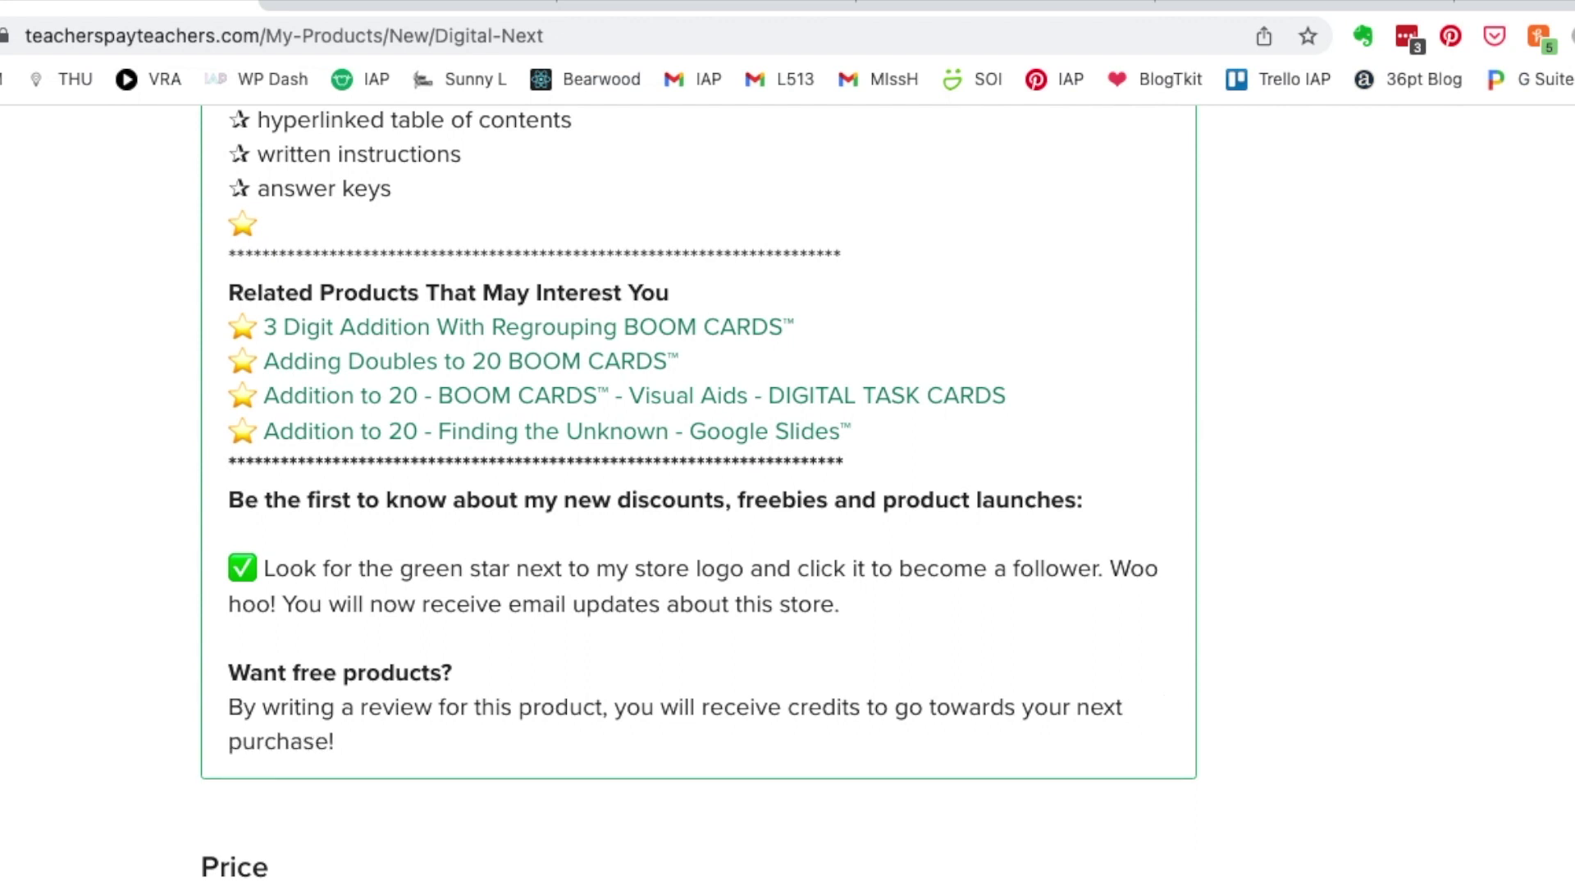
pyautogui.write('!')
pyautogui.press('Return')
pyautogui.press('Return')
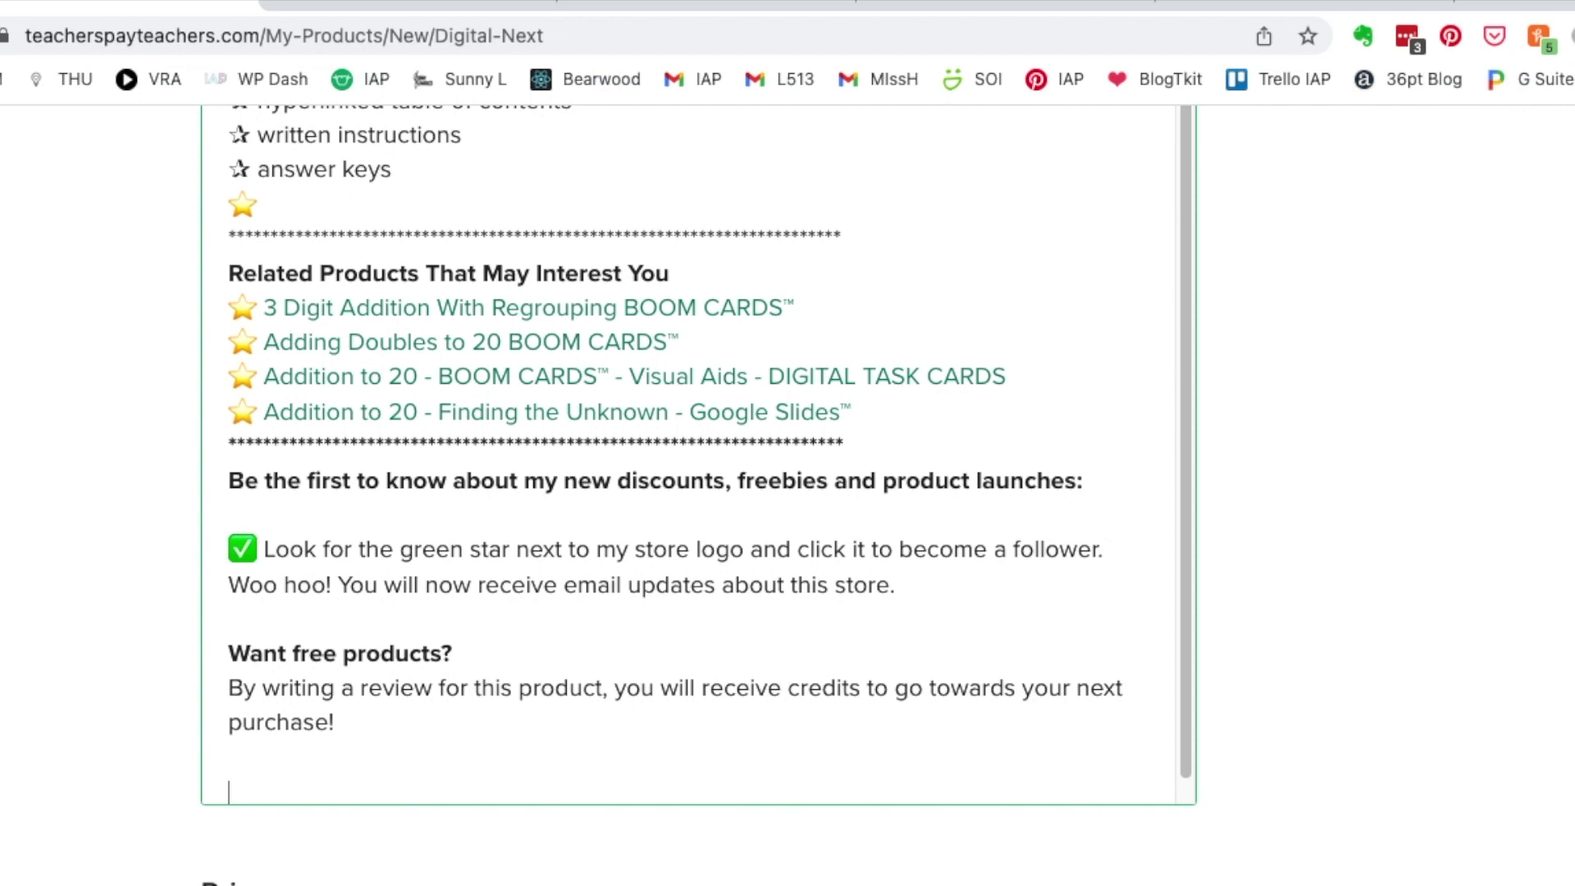
pyautogui.write('Lori-Anne')
pyautogui.press('BackSpace')
pyautogui.press('BackSpace')
pyautogui.press('BackSpace')
pyautogui.press('BackSpace')
pyautogui.press('BackSpace')
pyautogui.press('BackSpace')
pyautogui.press('BackSpace')
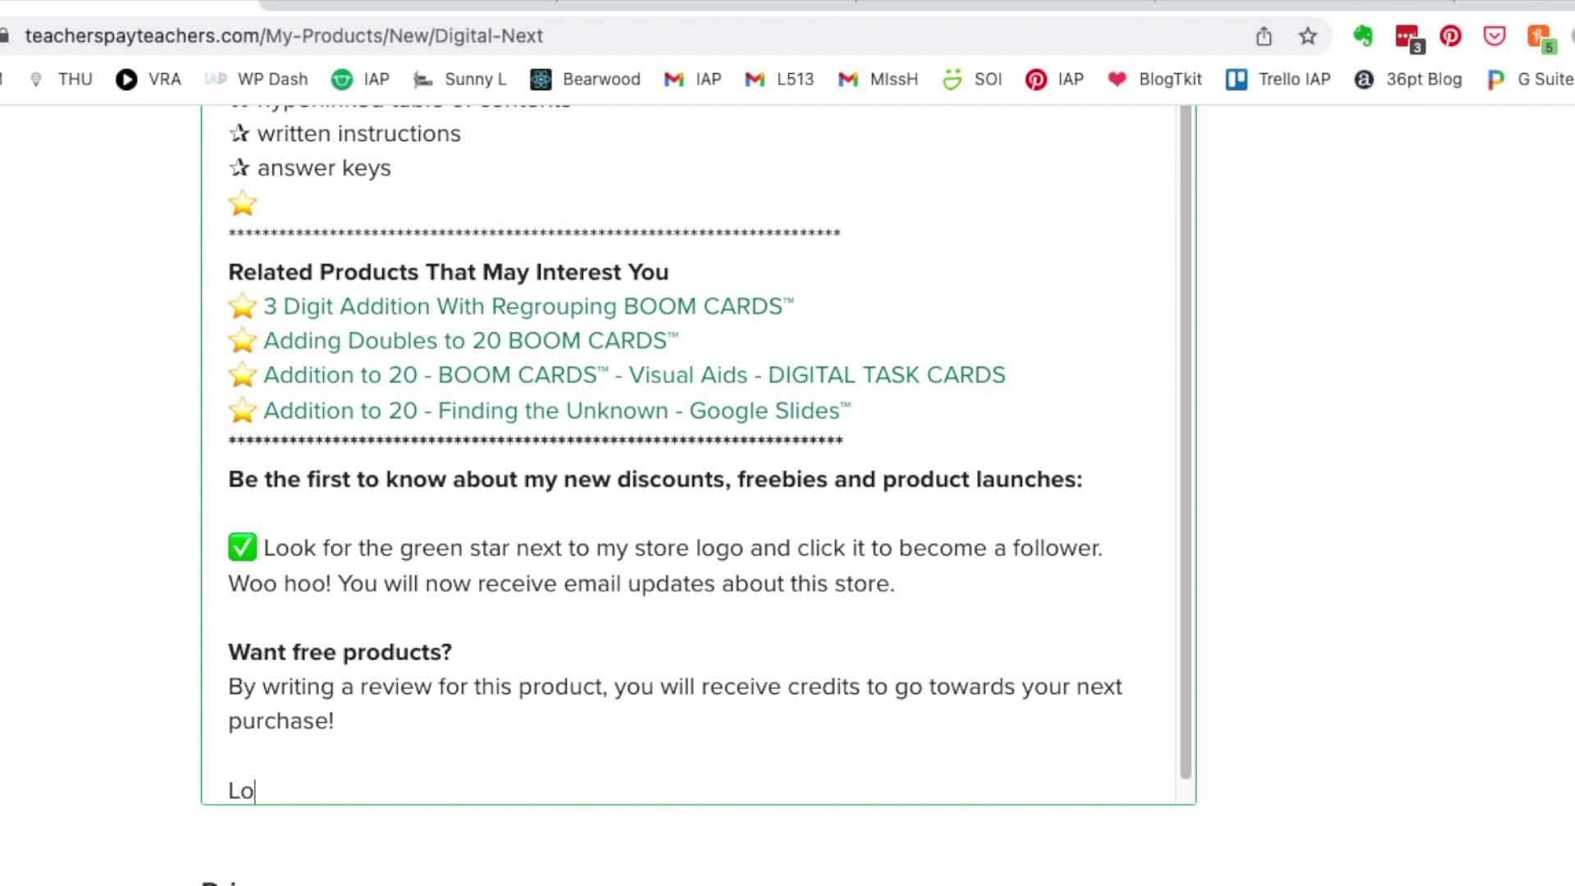
pyautogui.press('BackSpace')
pyautogui.press('BackSpace')
# Sign off the description with "Happy Teaching!" and the seller's first name on the line below.
pyautogui.write('Happy Teaching!')
pyautogui.write('Lori-Anne')
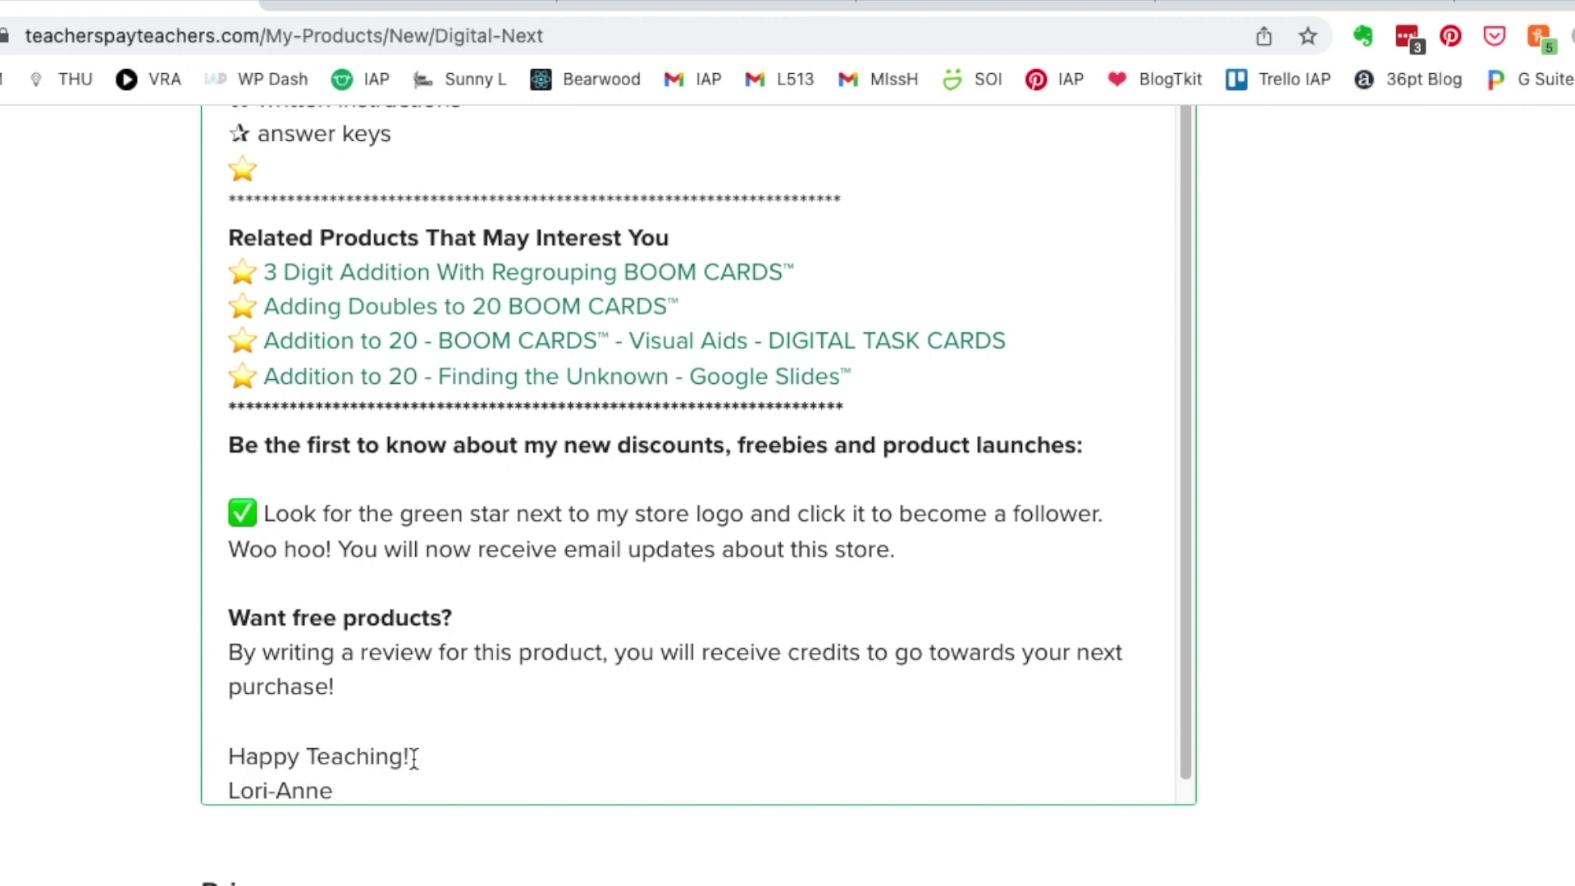
pyautogui.scroll(10, 415, 758)
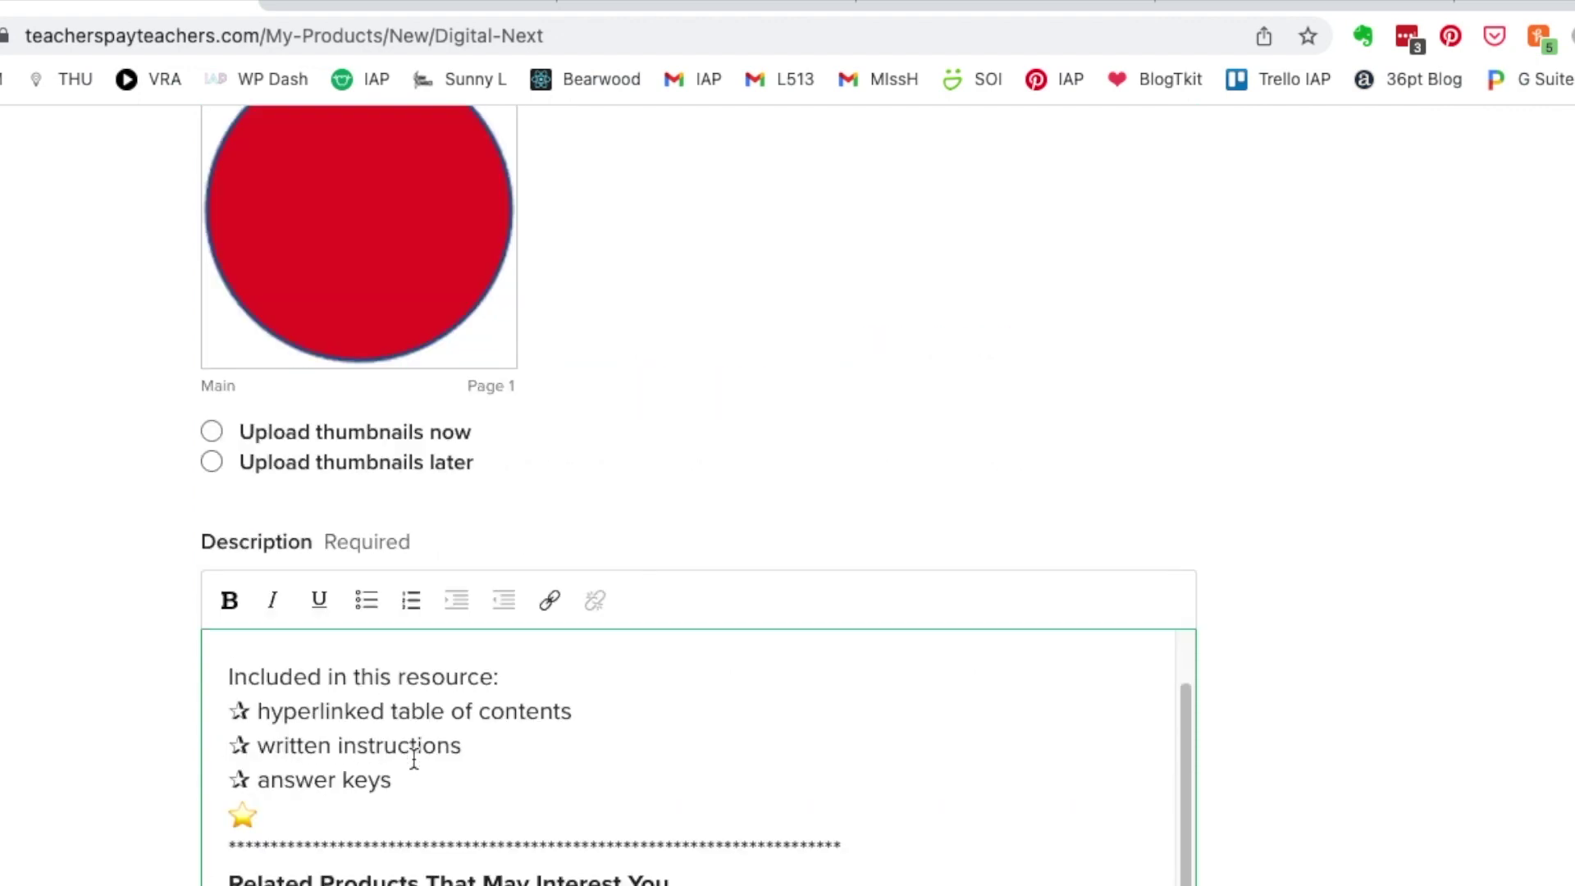
pyautogui.click(273, 599)
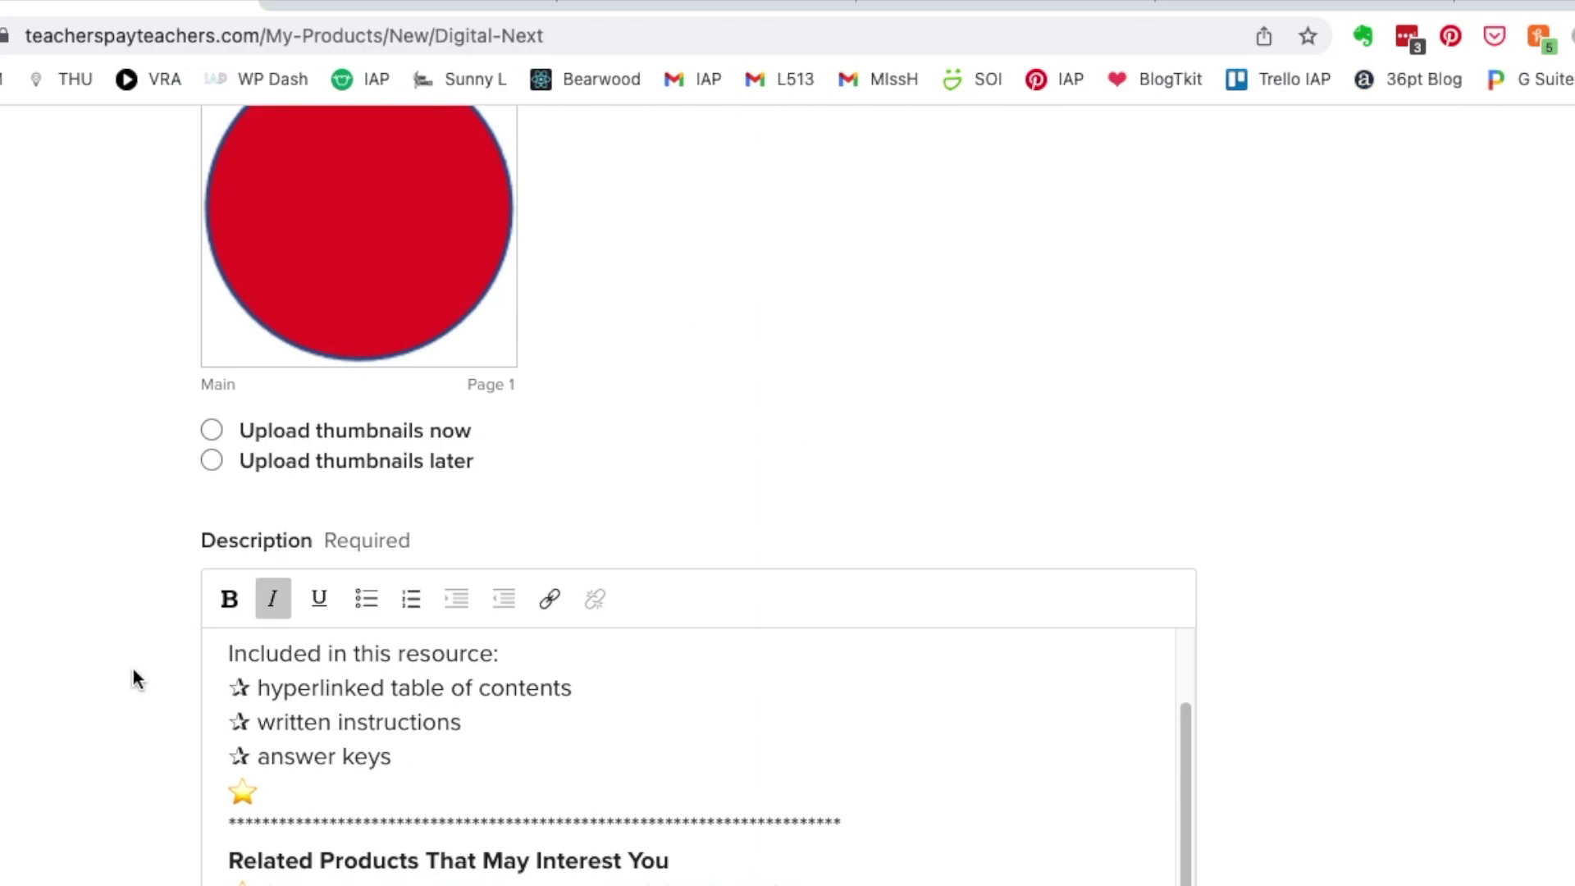
# Submit the listing as an inactive draft with Numbers as its subject area.
pyautogui.scroll(-4, 133, 668)
pyautogui.scroll(-20, 1304, 656)
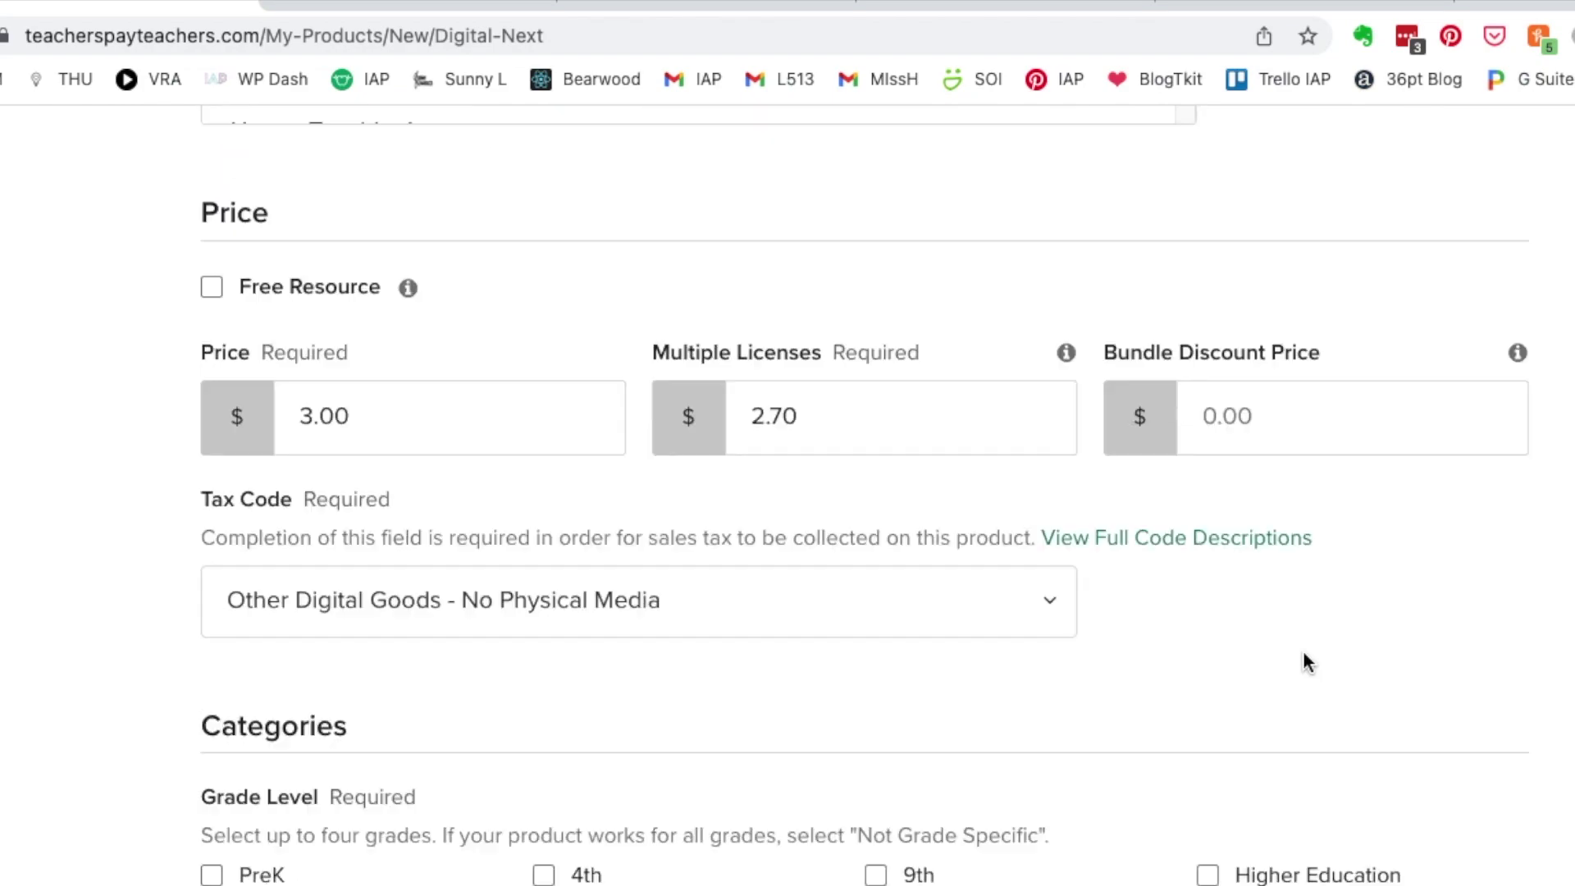
pyautogui.scroll(-20, 1304, 656)
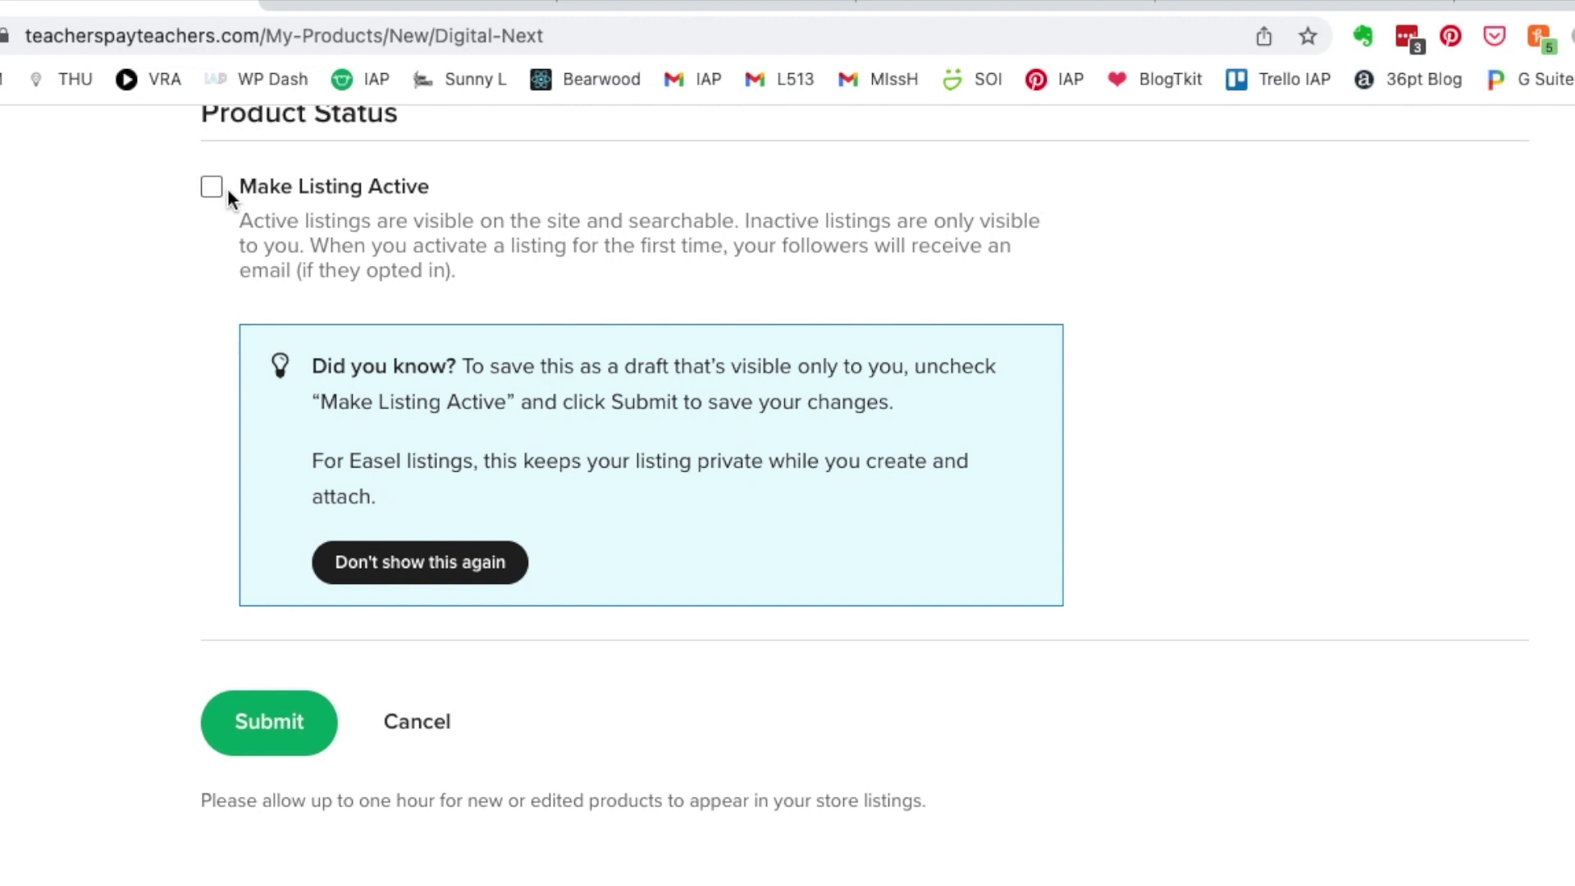
pyautogui.click(257, 740)
pyautogui.click(425, 256)
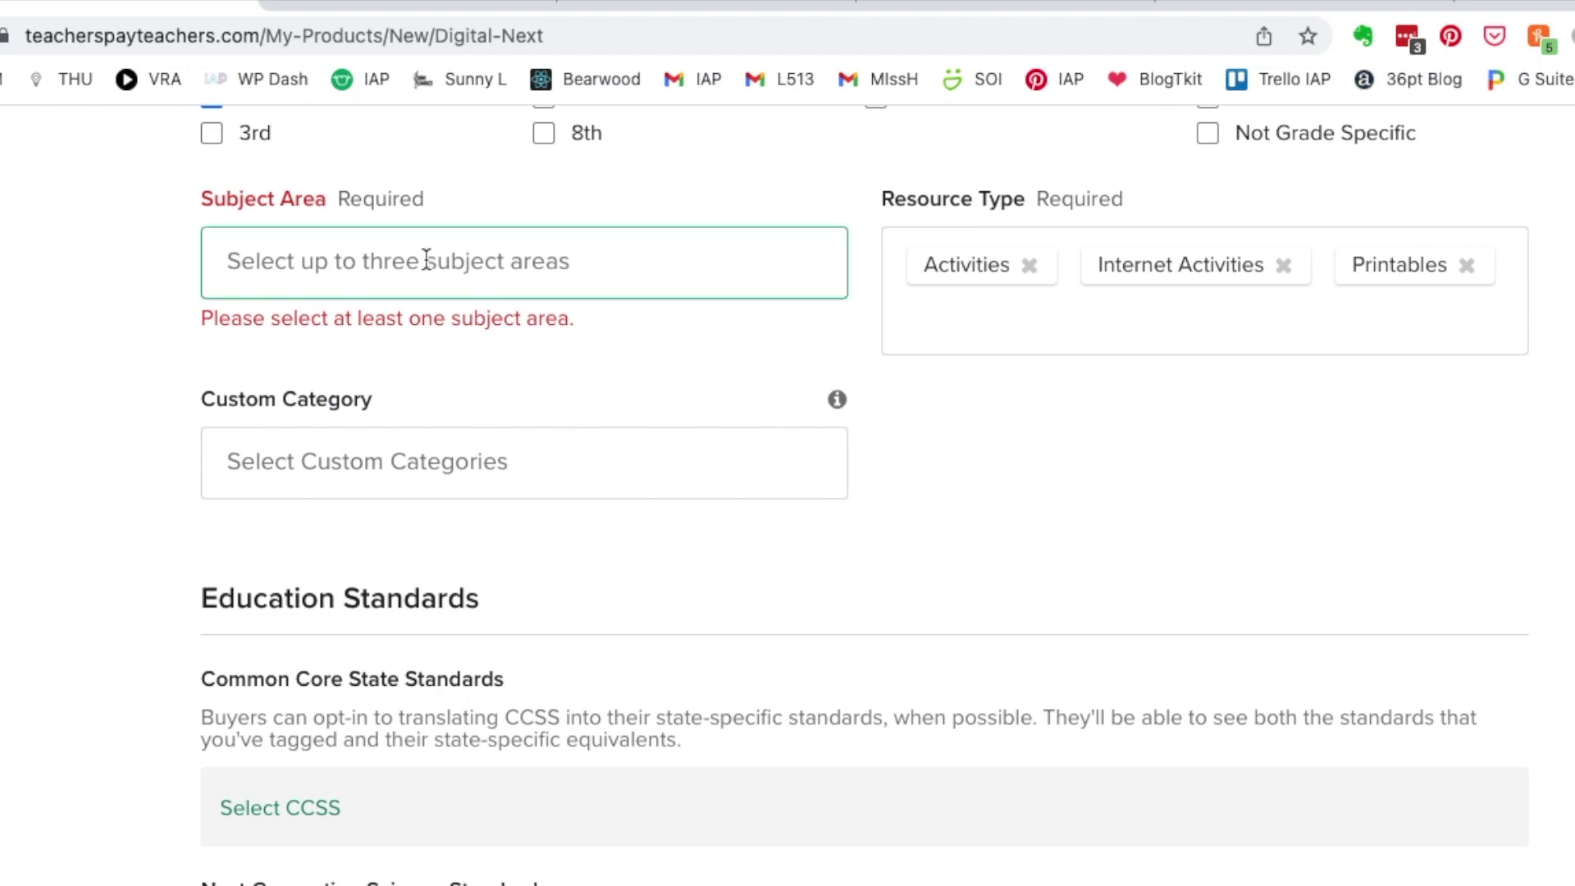
pyautogui.scroll(-5, 439, 573)
pyautogui.scroll(-10, 443, 566)
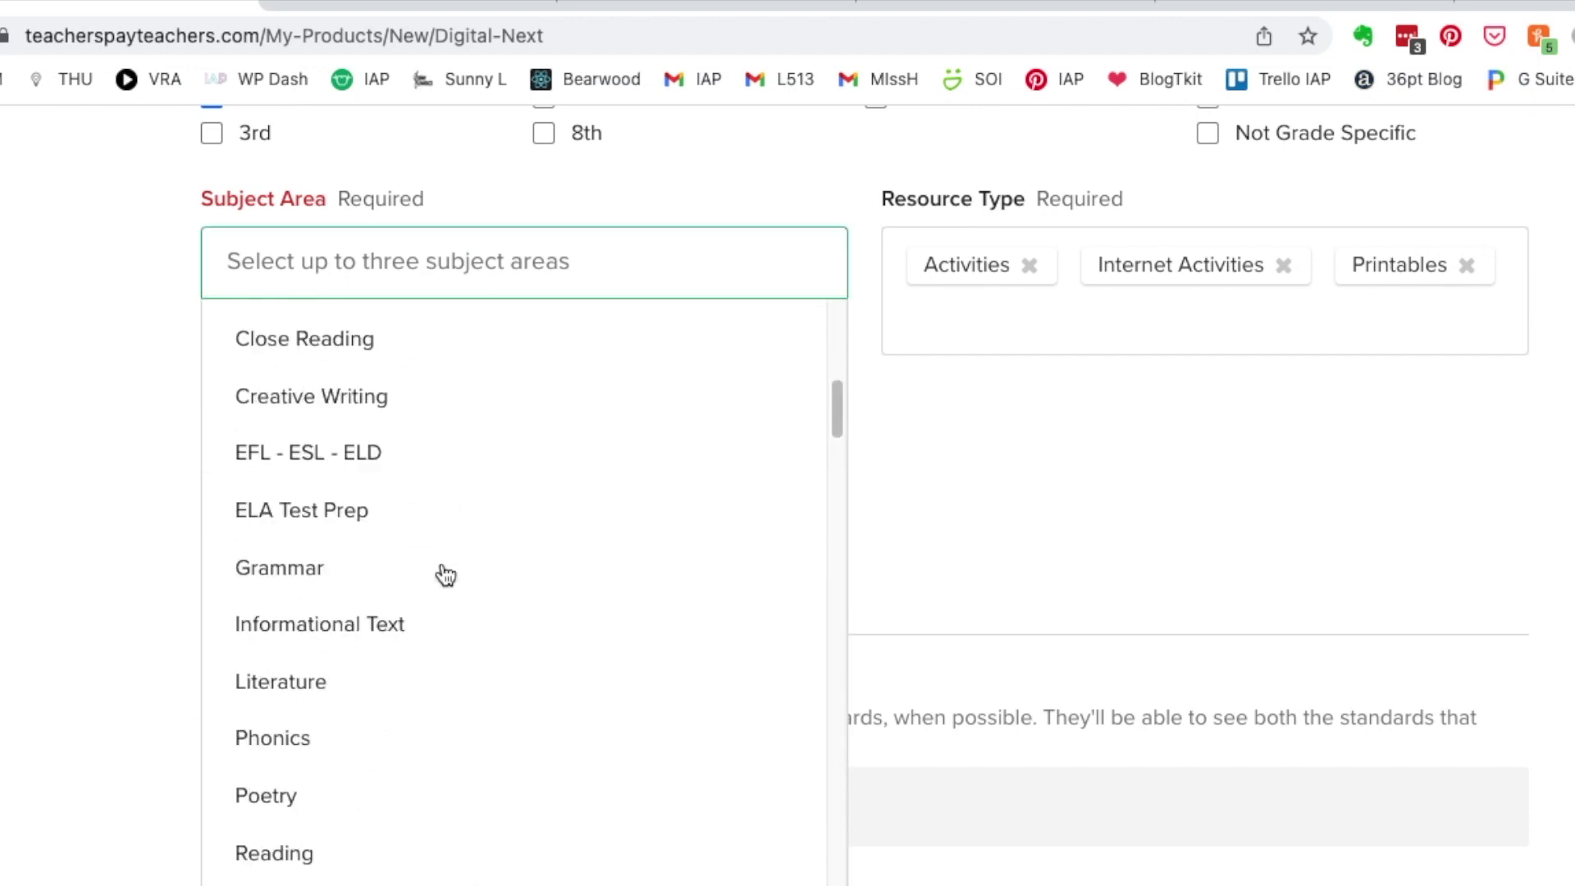
pyautogui.scroll(-8, 442, 564)
pyautogui.scroll(-3, 443, 570)
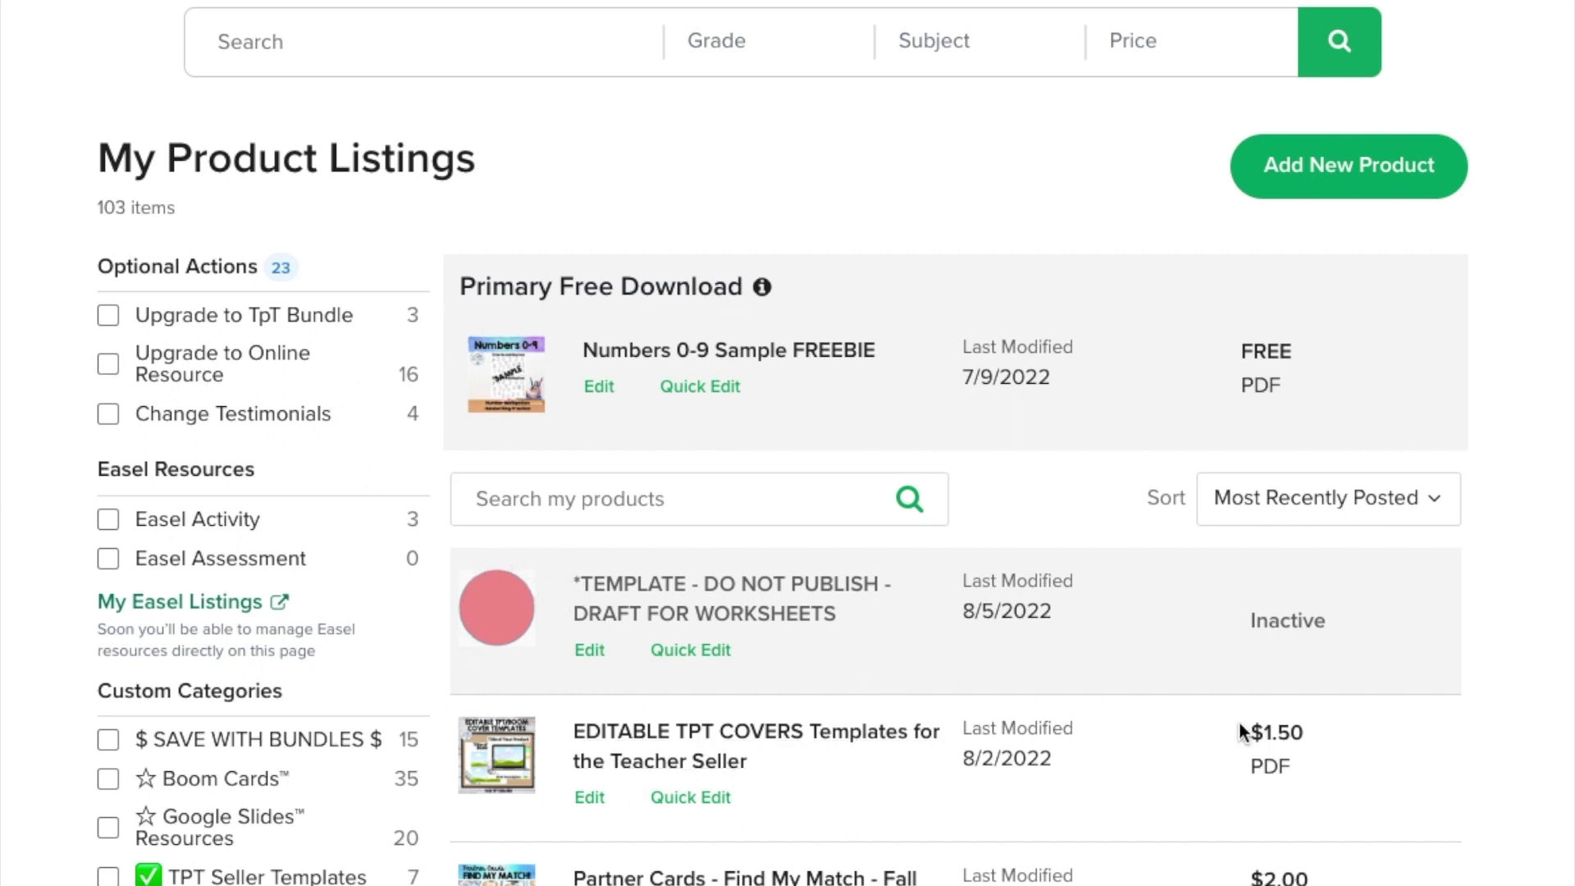
# Create a similar listing from the "*TEMPLATE - DO NOT PUBLISH - DRAFT FOR WORKSHEETS" product using its quick edit options.
pyautogui.scroll(-2, 1494, 692)
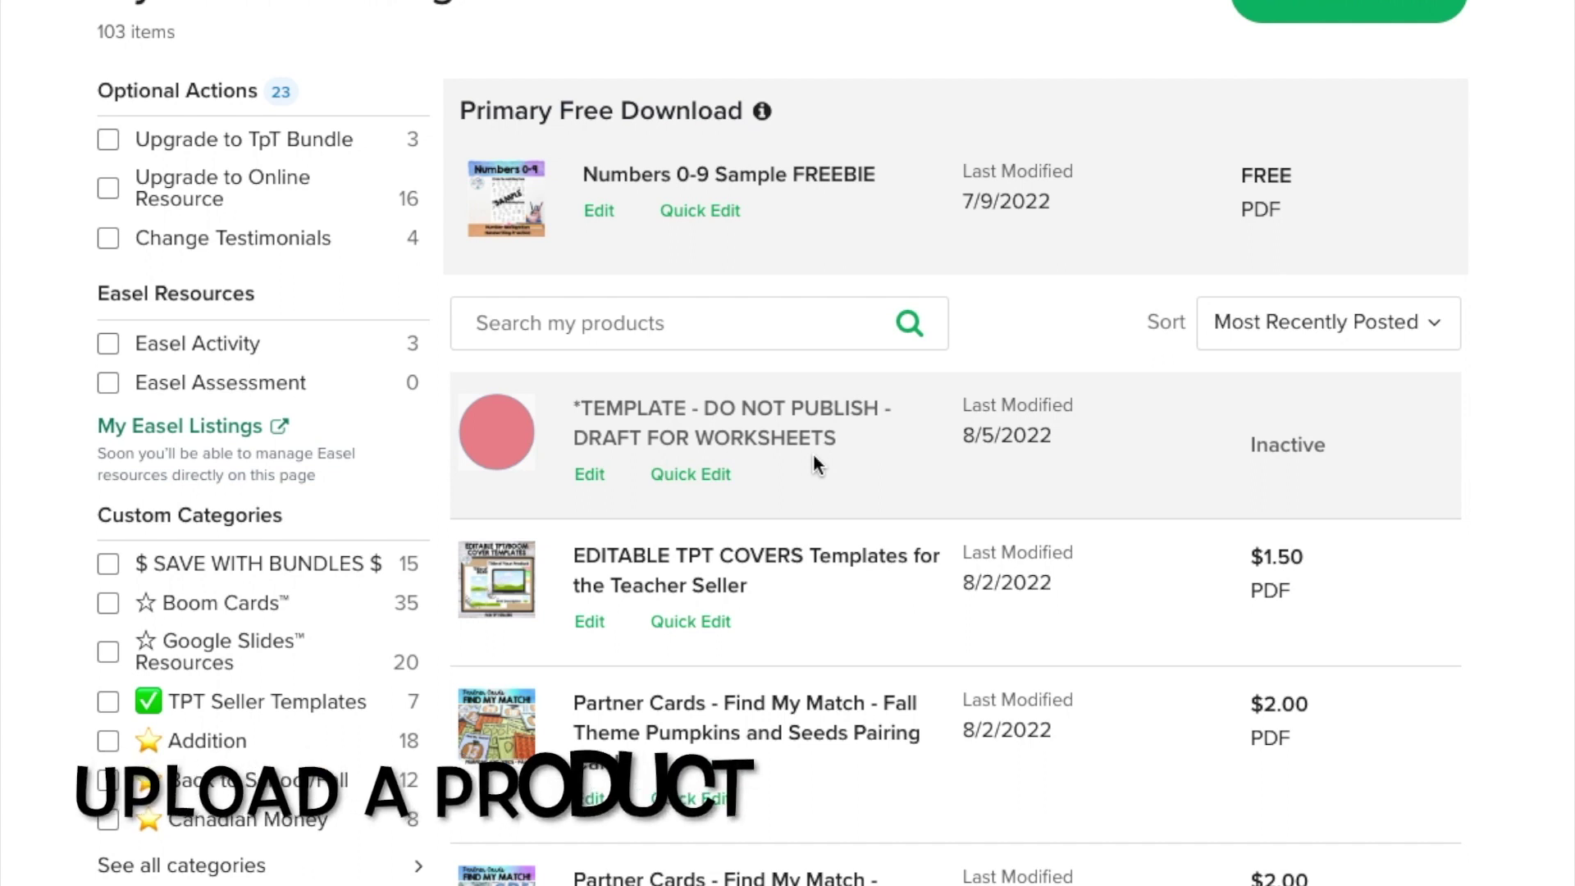
pyautogui.click(695, 482)
pyautogui.scroll(-4, 648, 623)
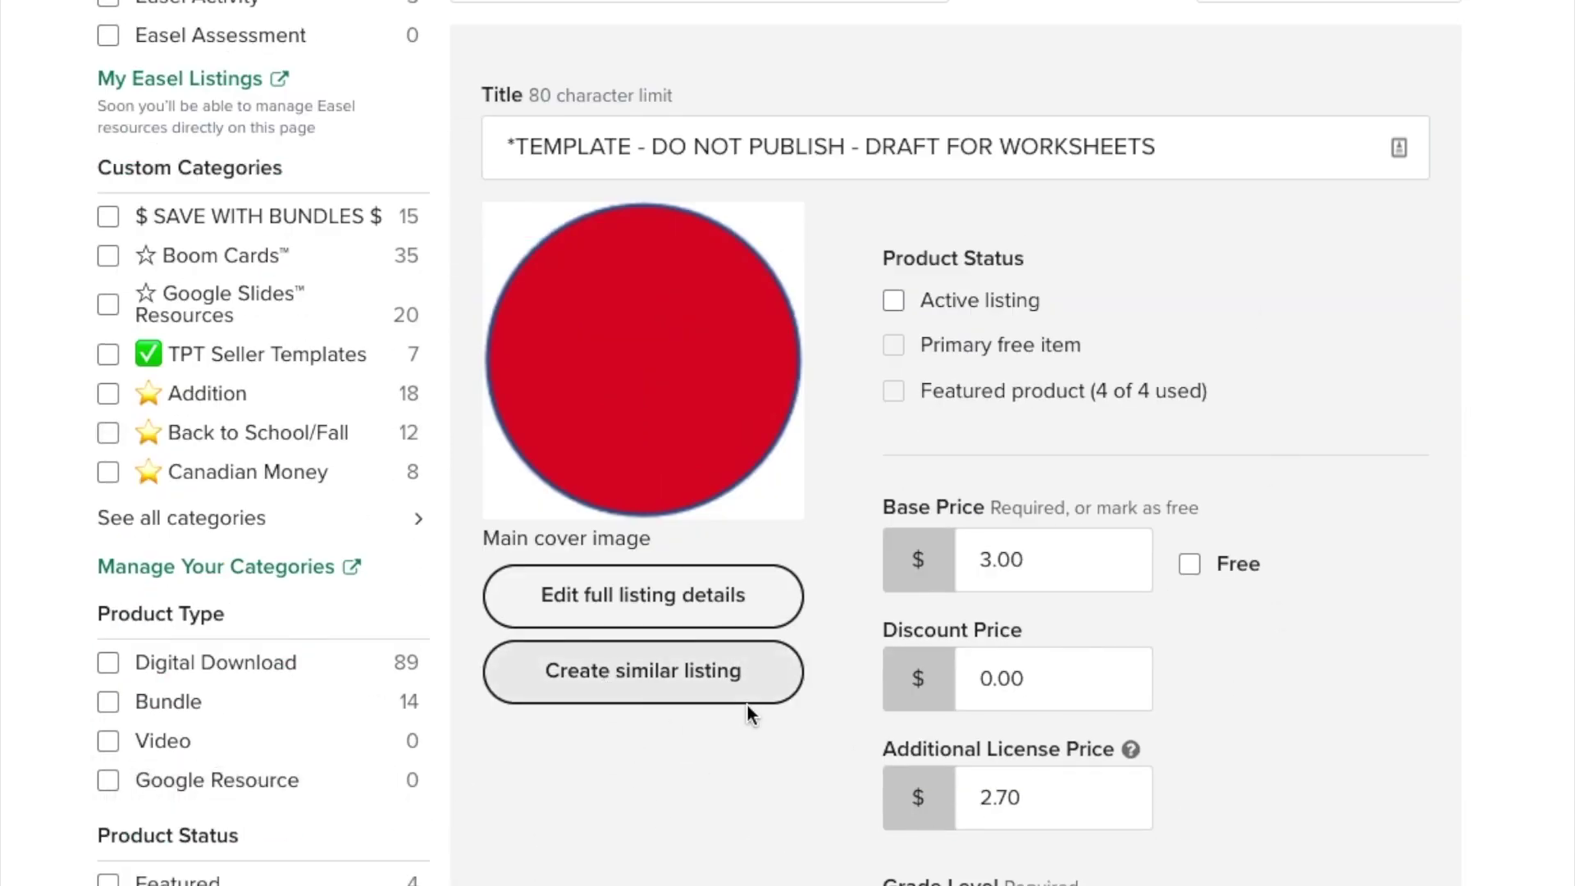
pyautogui.click(644, 671)
# Review the new listing's prefilled form, including its title, grade levels, subject area, resource types and product status.
pyautogui.scroll(-20, 667, 683)
pyautogui.scroll(-8, 667, 683)
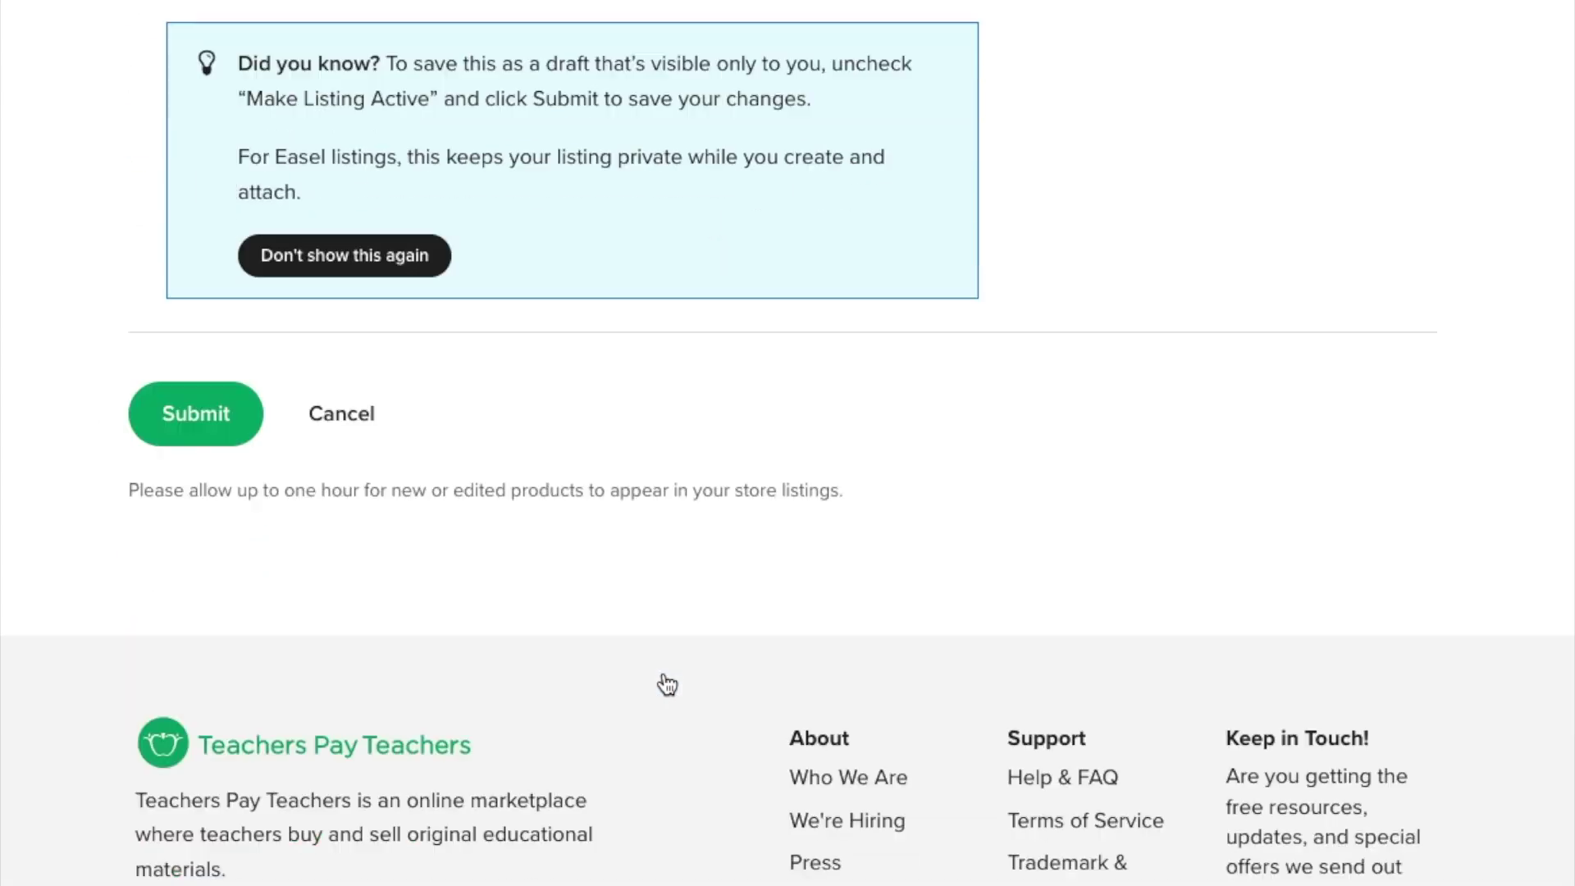
pyautogui.scroll(20, 667, 683)
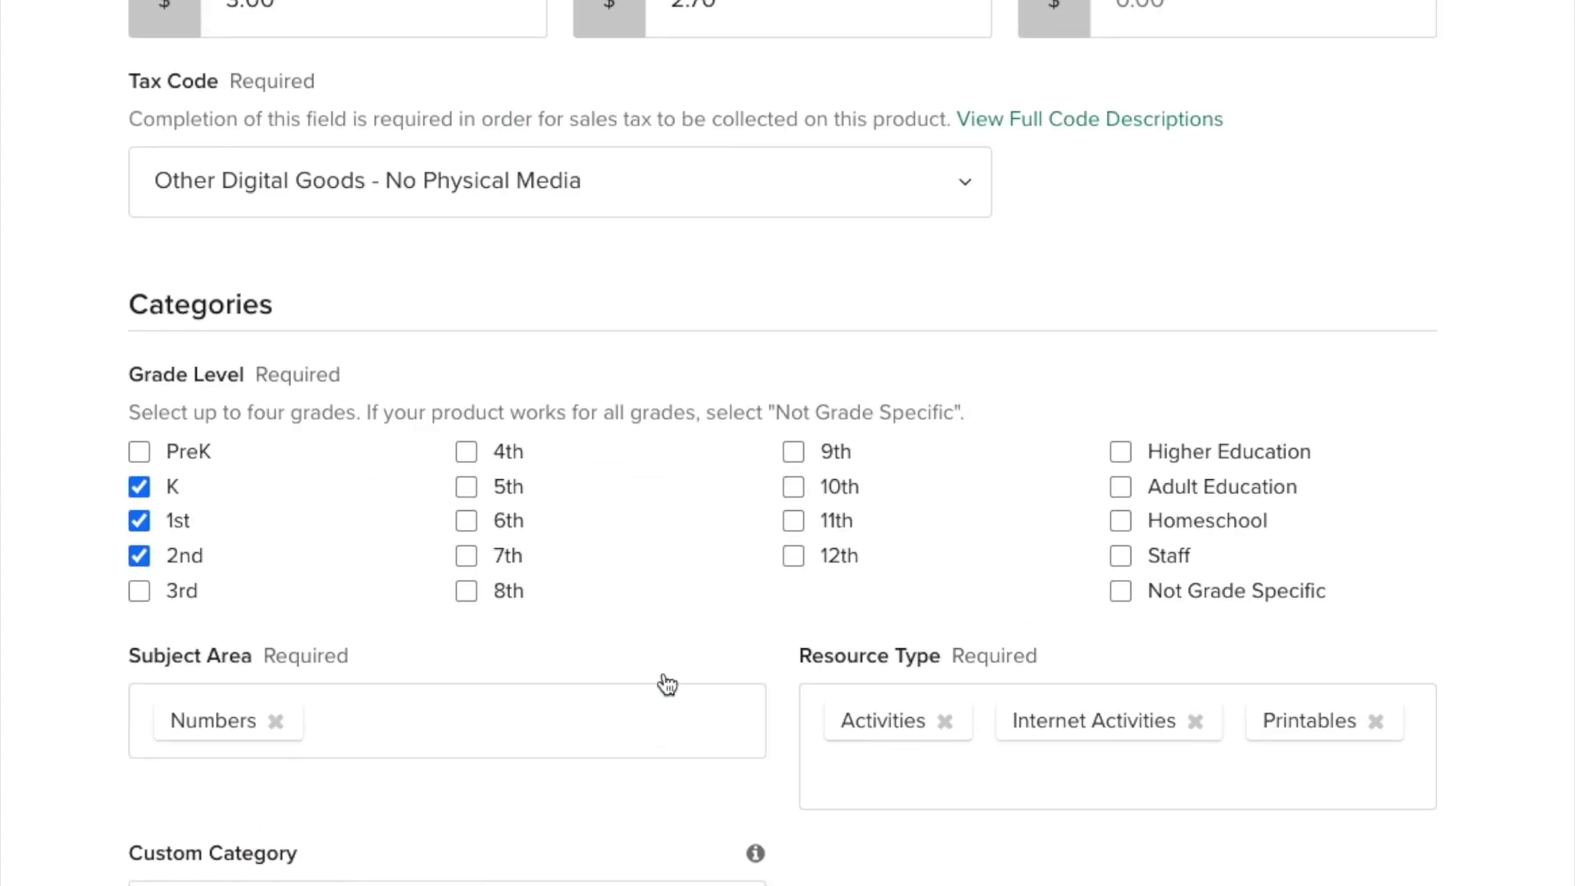
pyautogui.scroll(10, 667, 683)
pyautogui.scroll(-17, 667, 683)
pyautogui.scroll(-20, 667, 684)
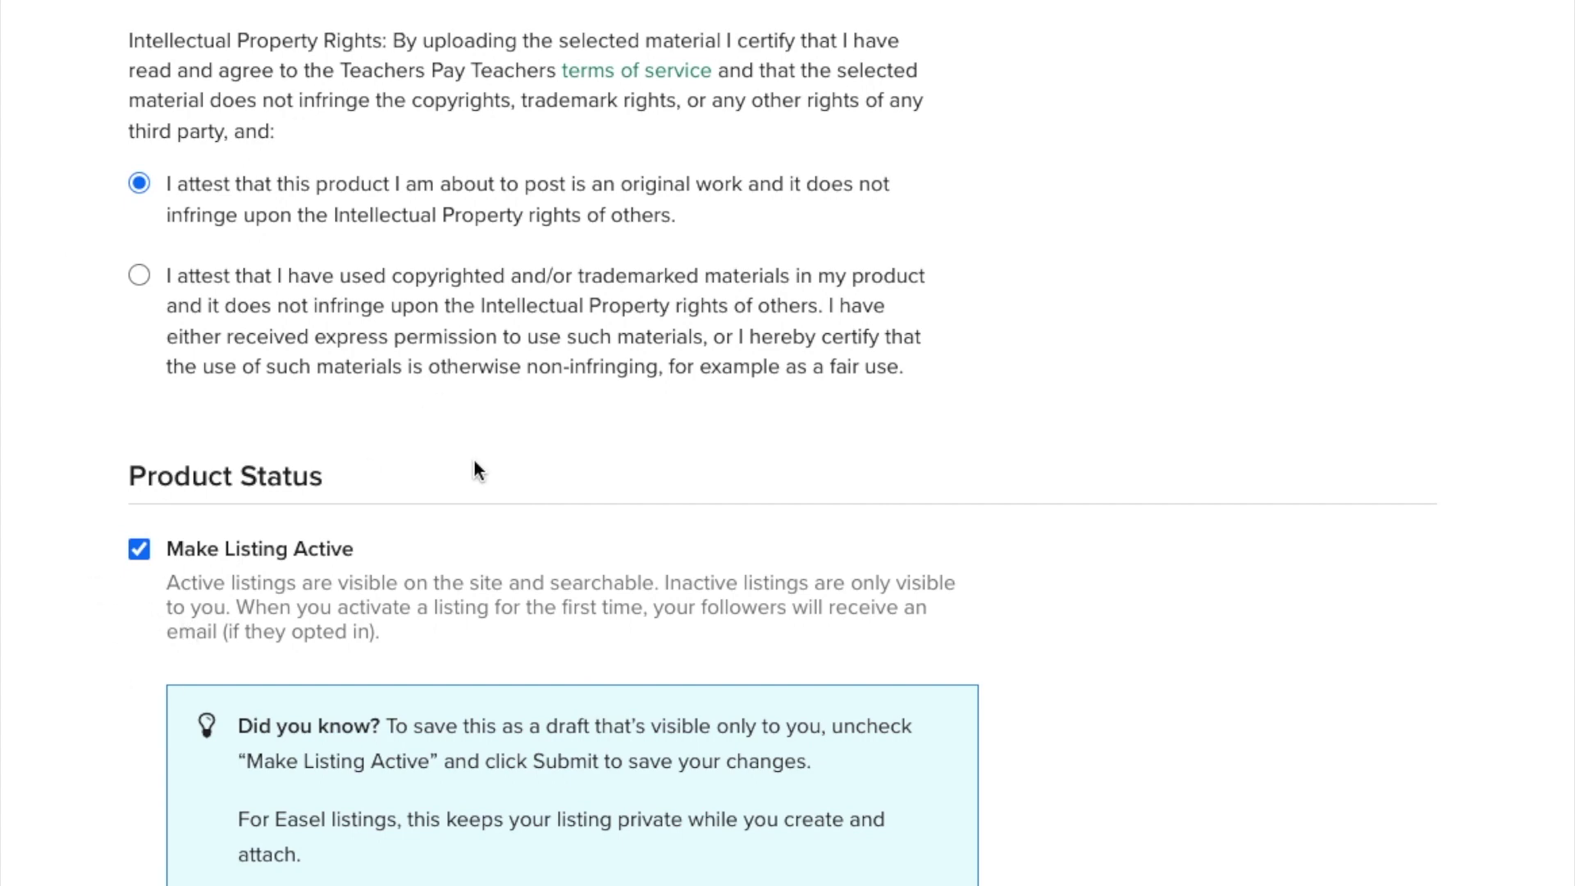
pyautogui.scroll(20, 476, 463)
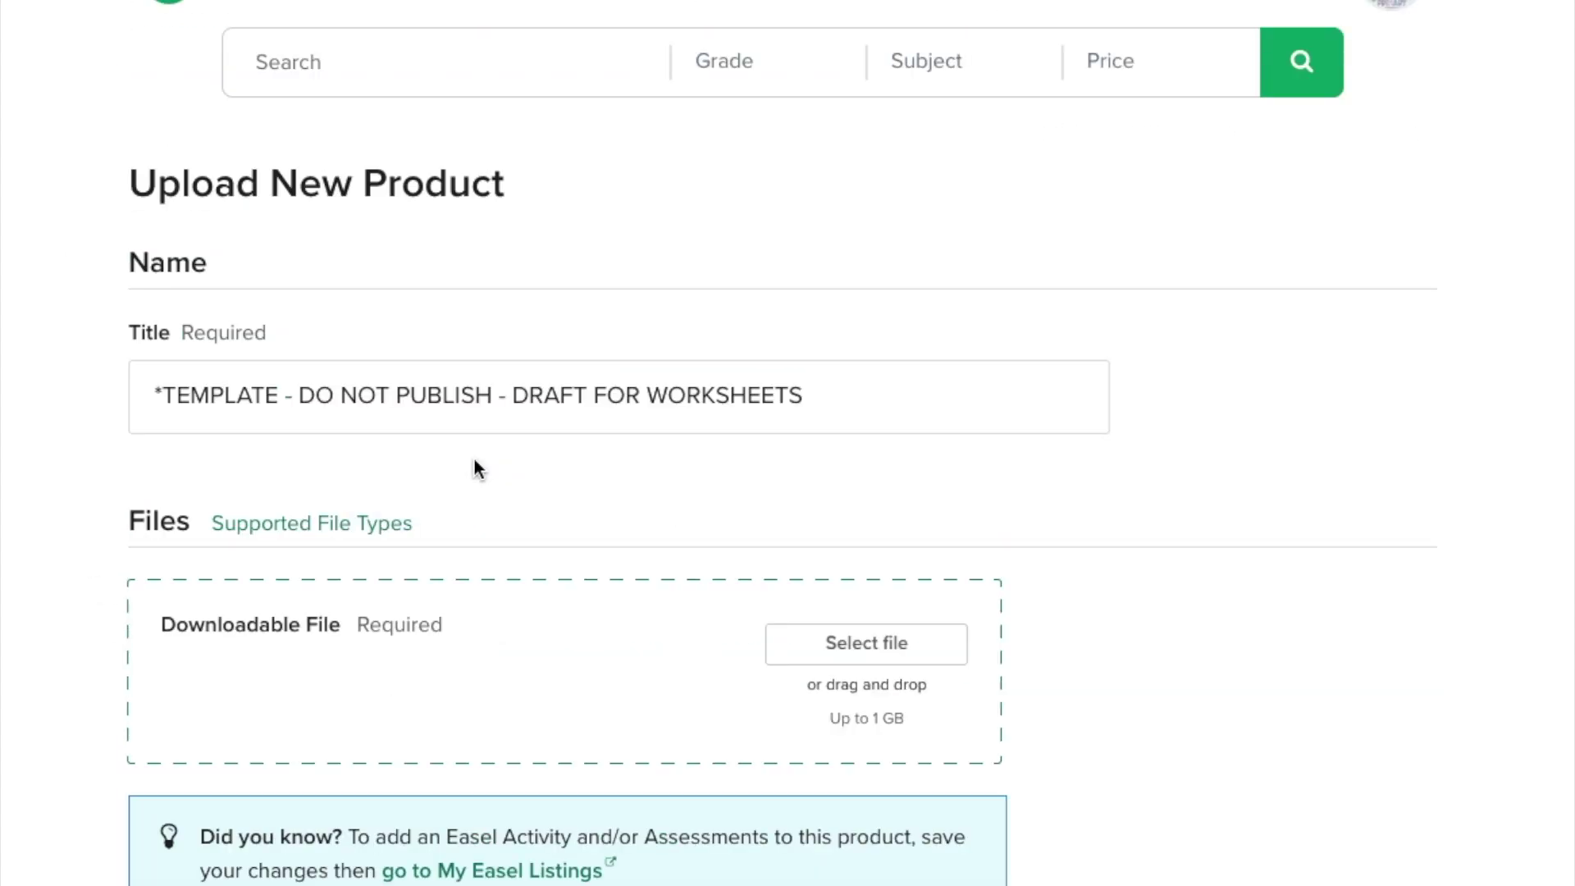